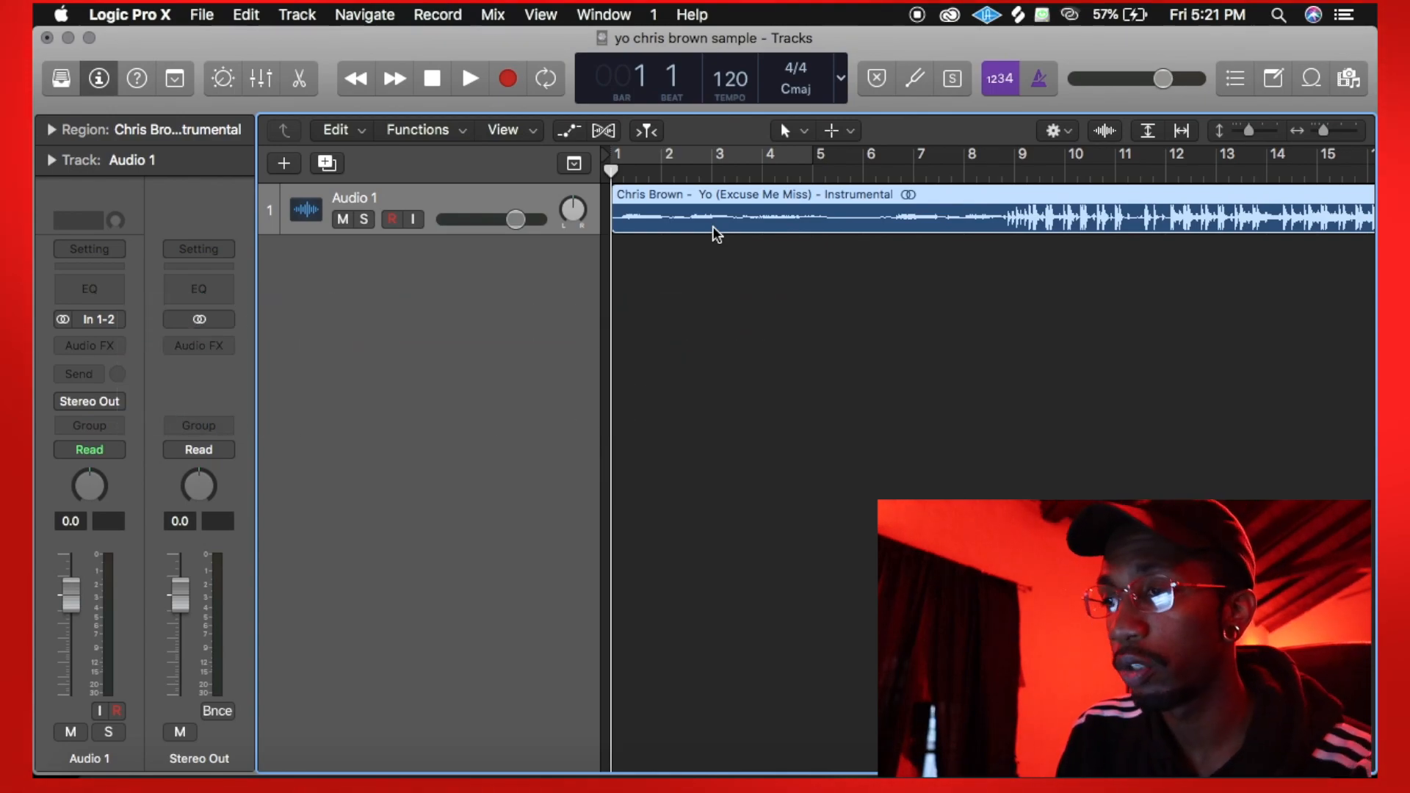
Insert the BPM Counter metering plug-in on the Audio 1 channel strip
left_click(90, 345)
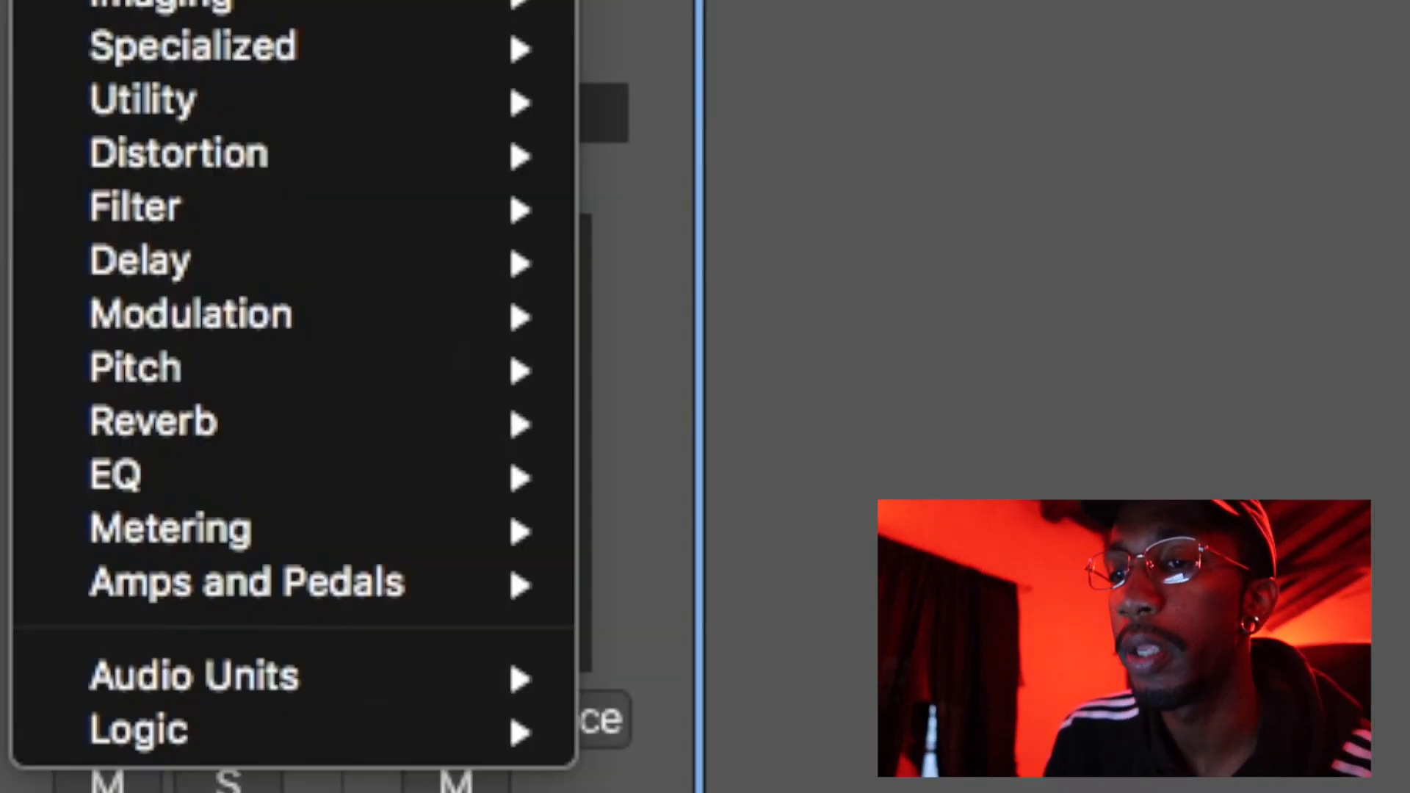
mouse_move(308, 533)
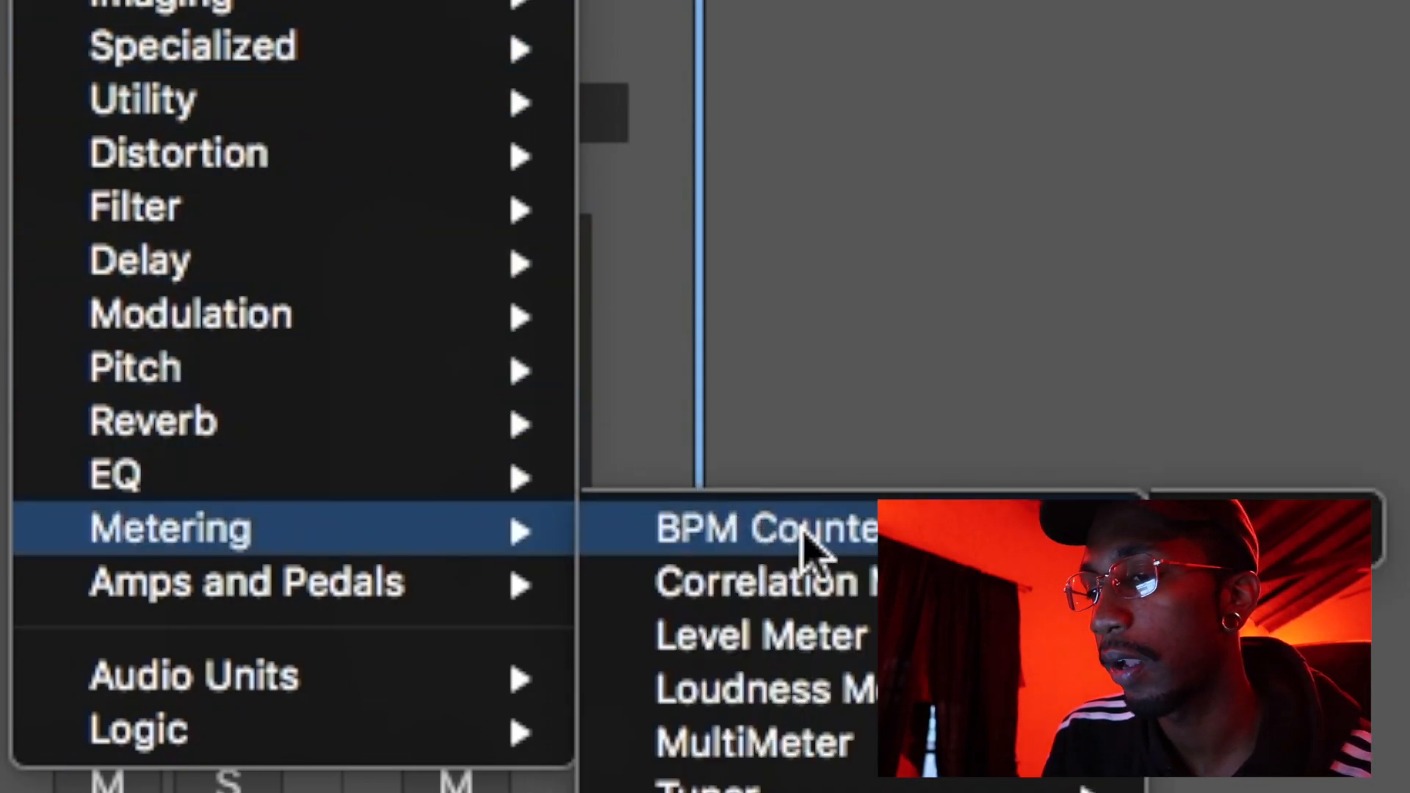
left_click(764, 529)
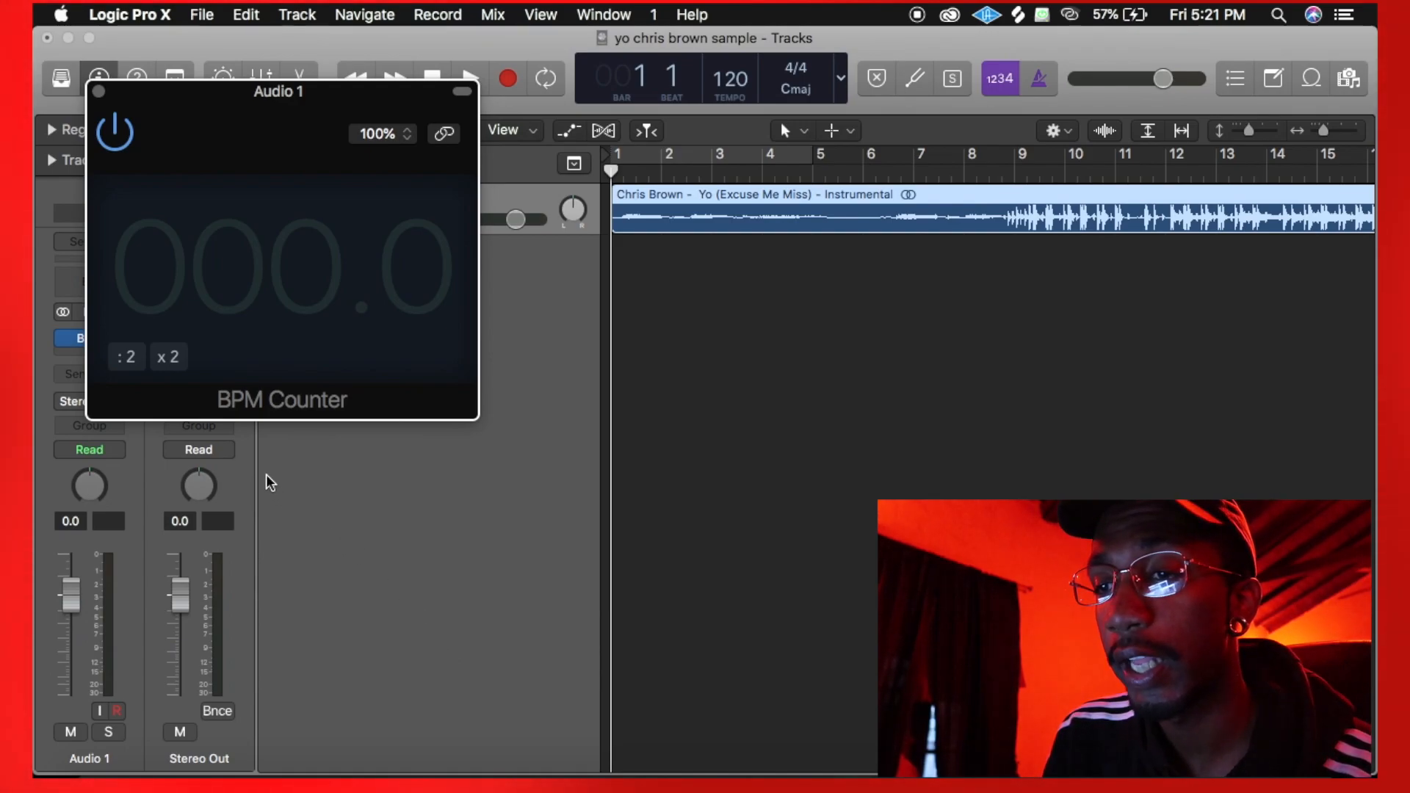
Play the instrumental, first from its start and again near the drum entrance, to measure its tempo with the BPM Counter
key("space")
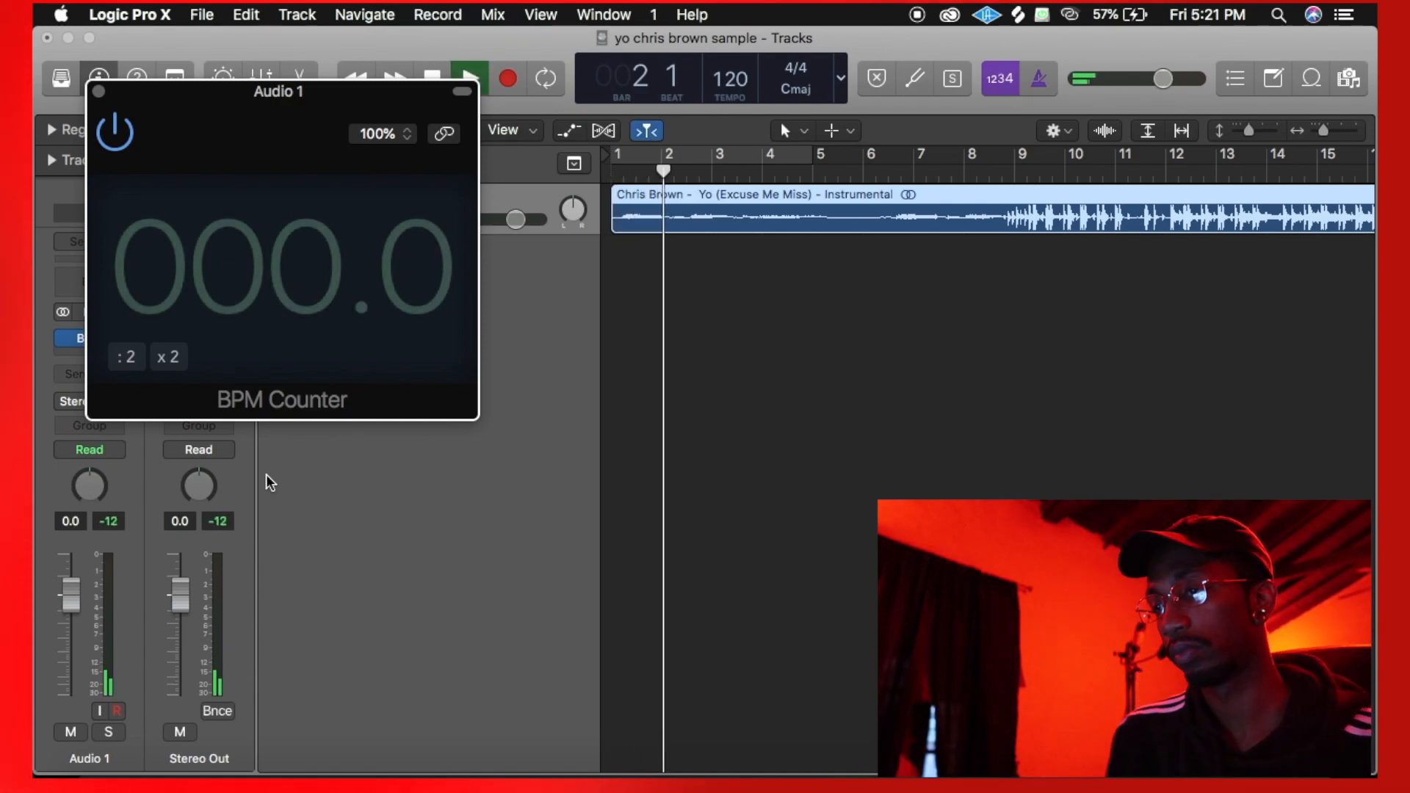
key("space")
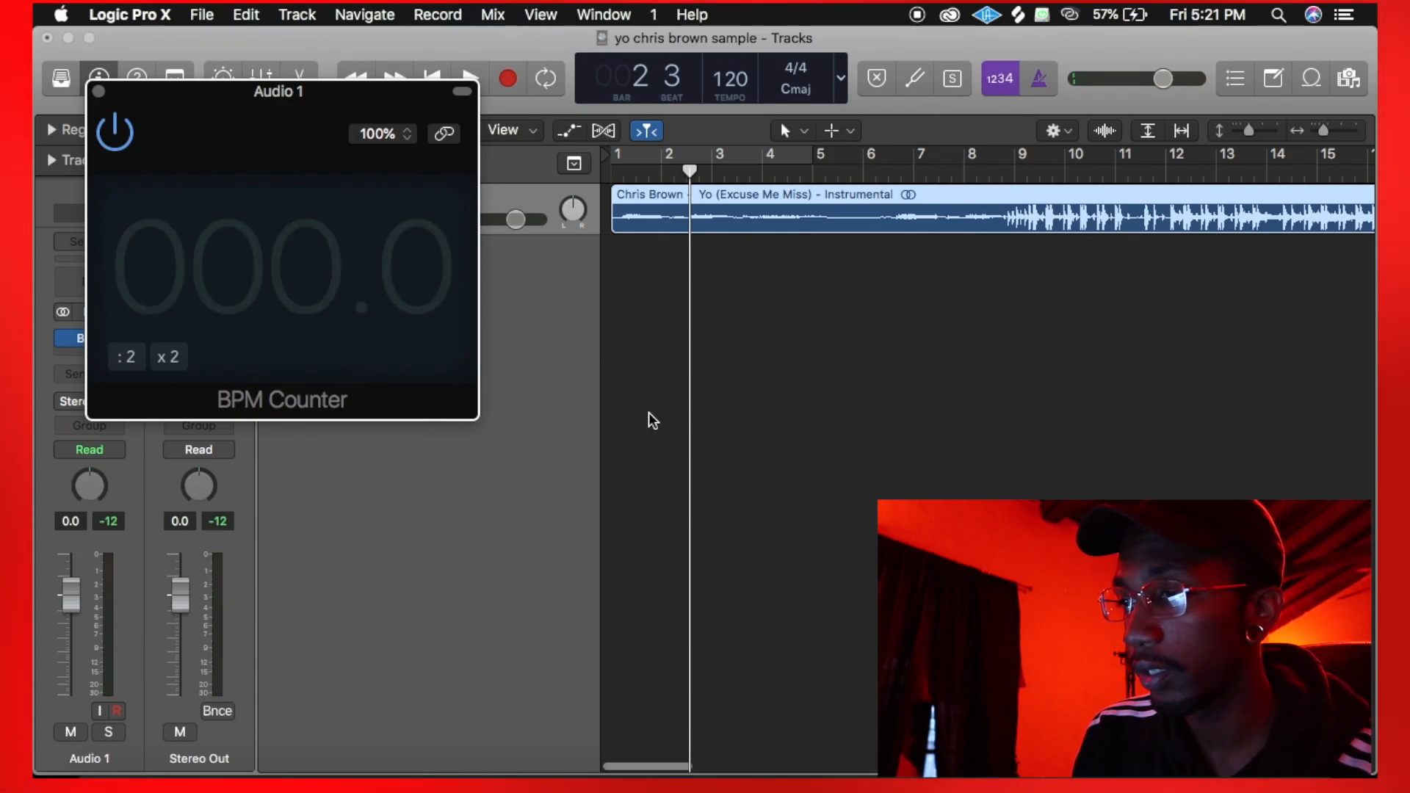
scroll(977, 187, "right", 2)
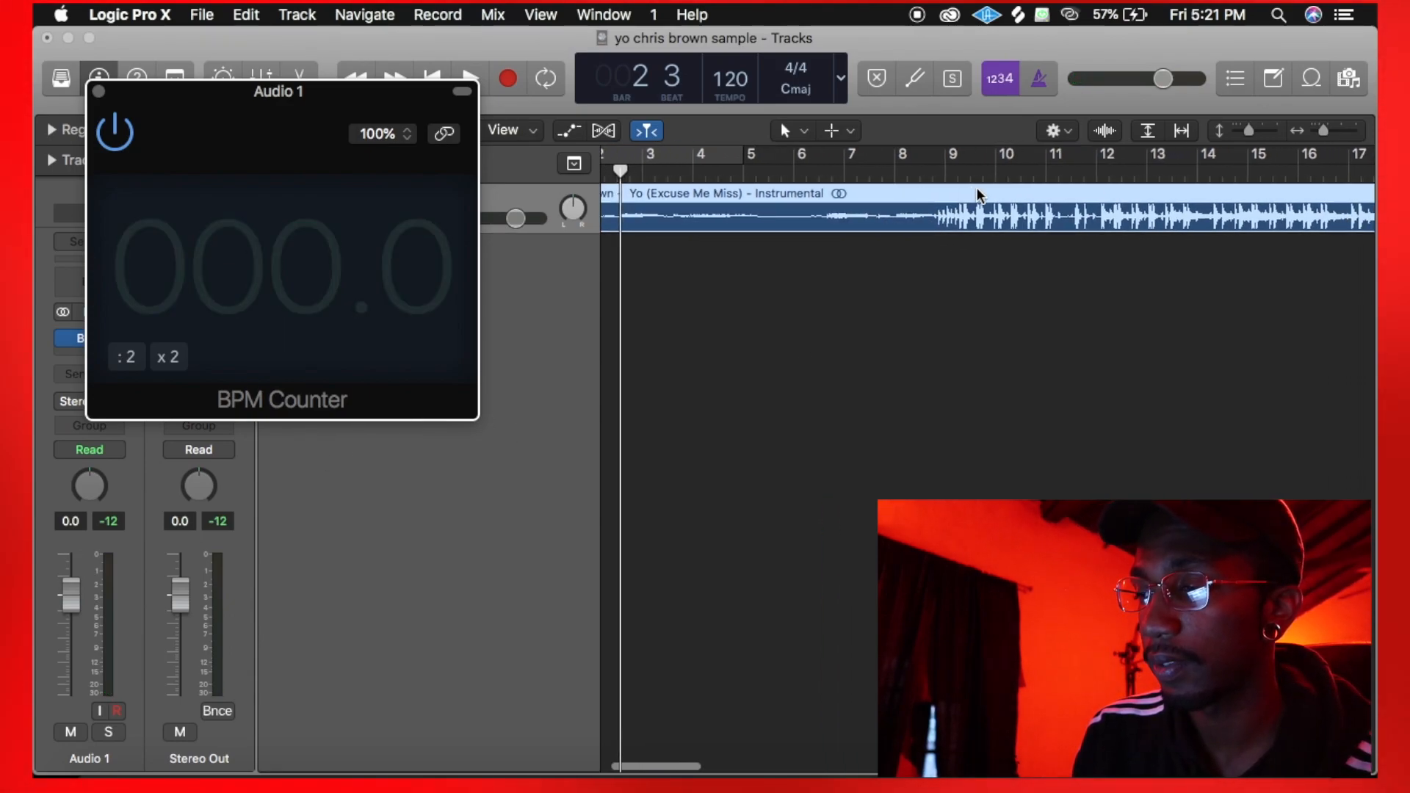
left_click(942, 173)
mouse_move(933, 173)
left_mouse_down()
mouse_move(989, 173)
mouse_move(932, 175)
left_mouse_up()
key("space")
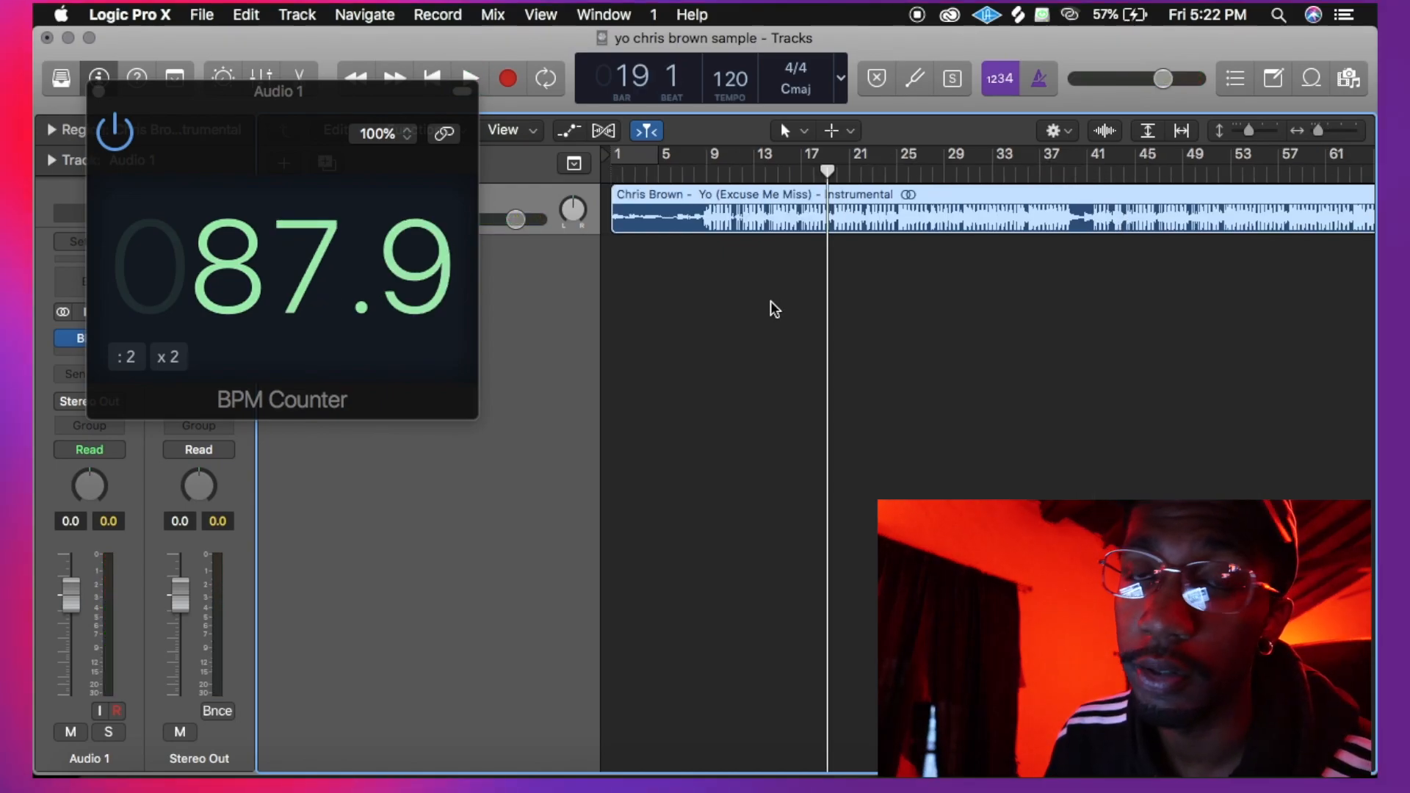
Remove the instrumental region from Audio 1 and set the project tempo to 88
left_click(717, 273)
left_click(695, 229)
key("Delete")
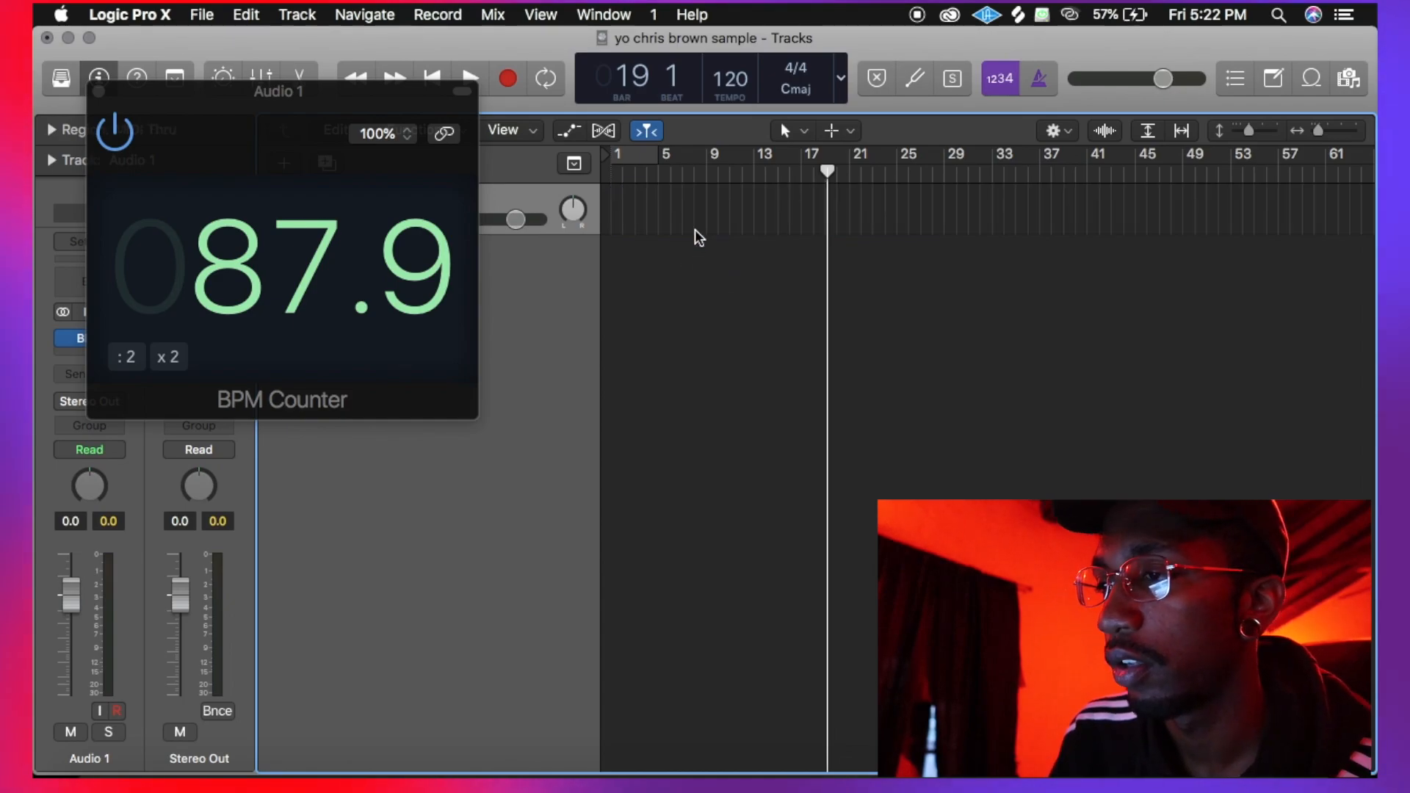
left_click(728, 78)
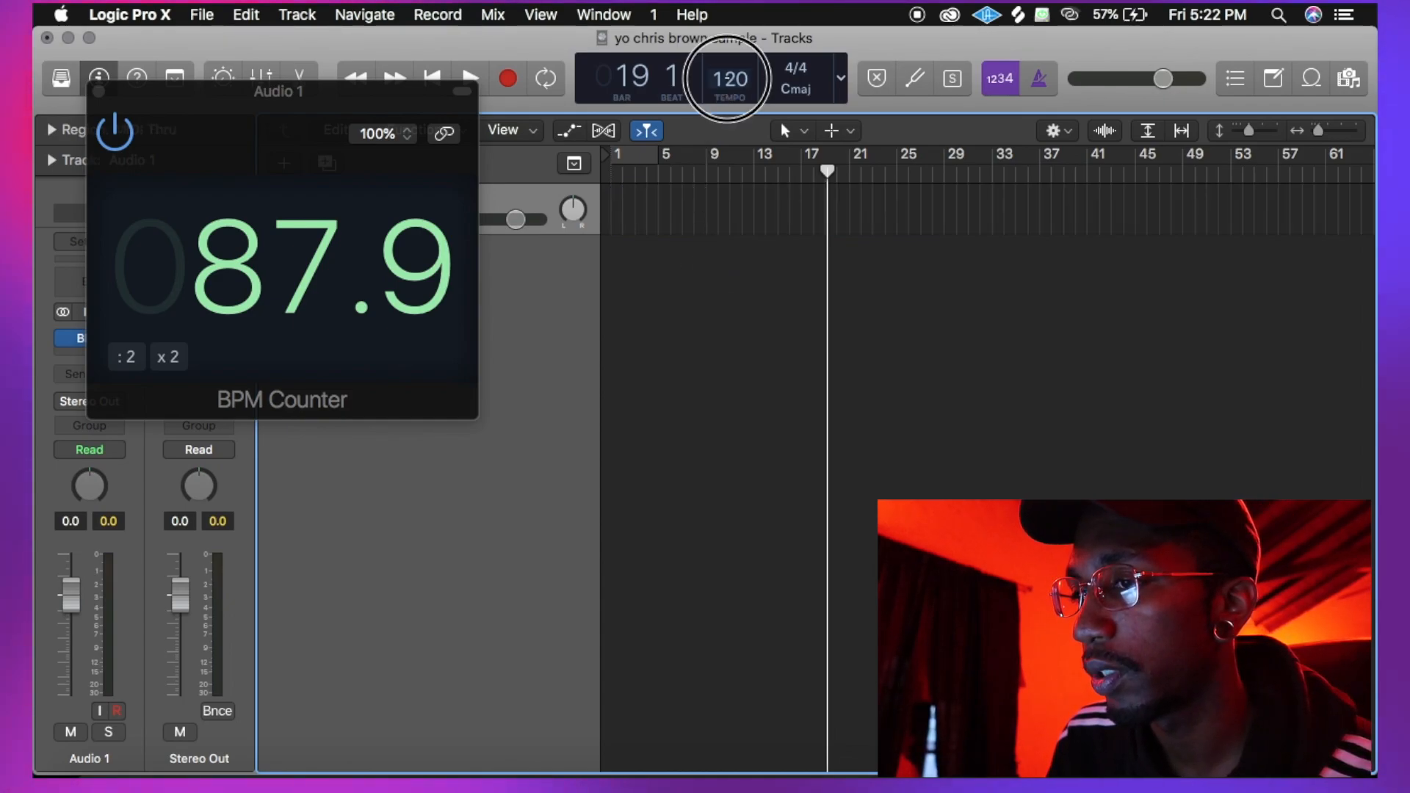
left_click_drag(725, 81, 738, 205)
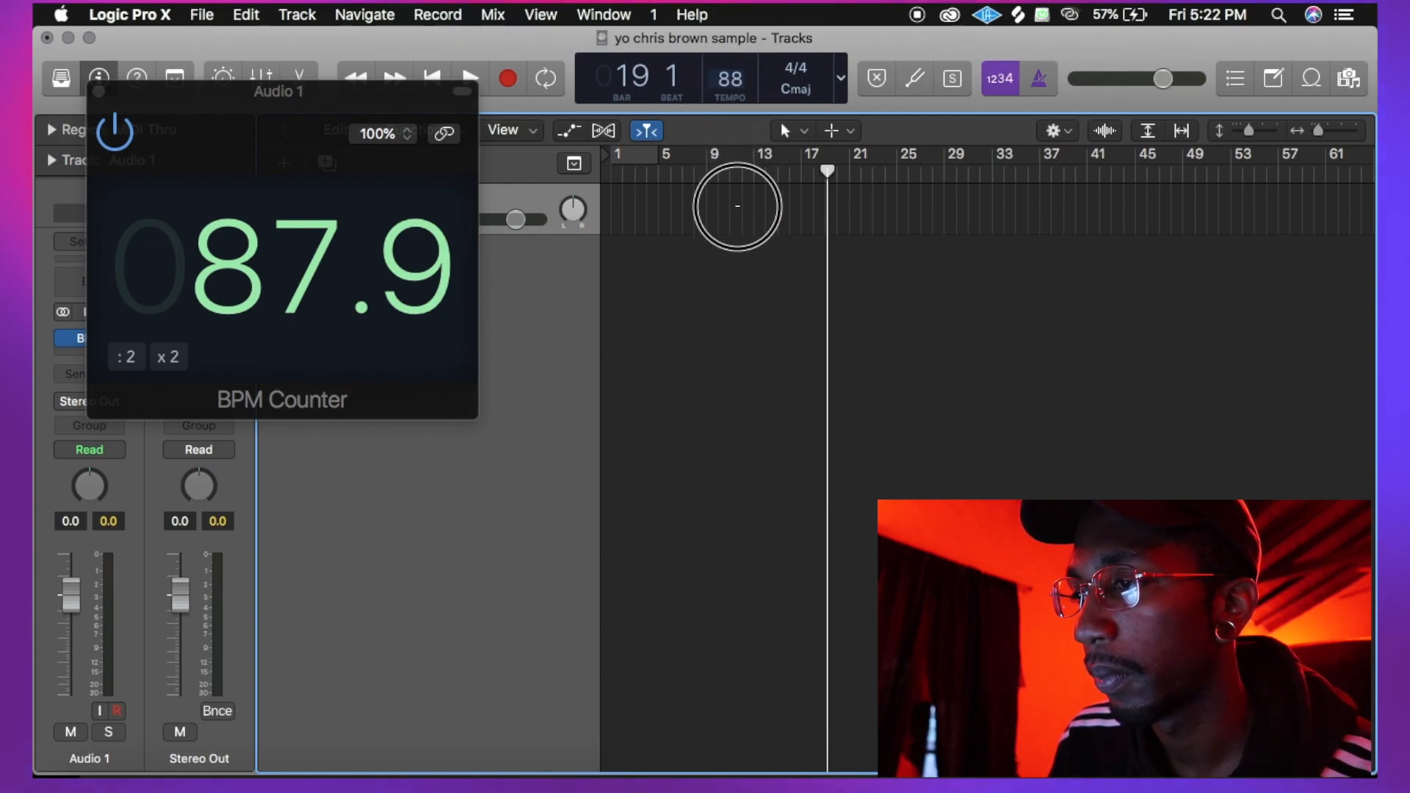
Paste the instrumental region back at bar 1 of Audio 1 and close the BPM Counter window
key("Return")
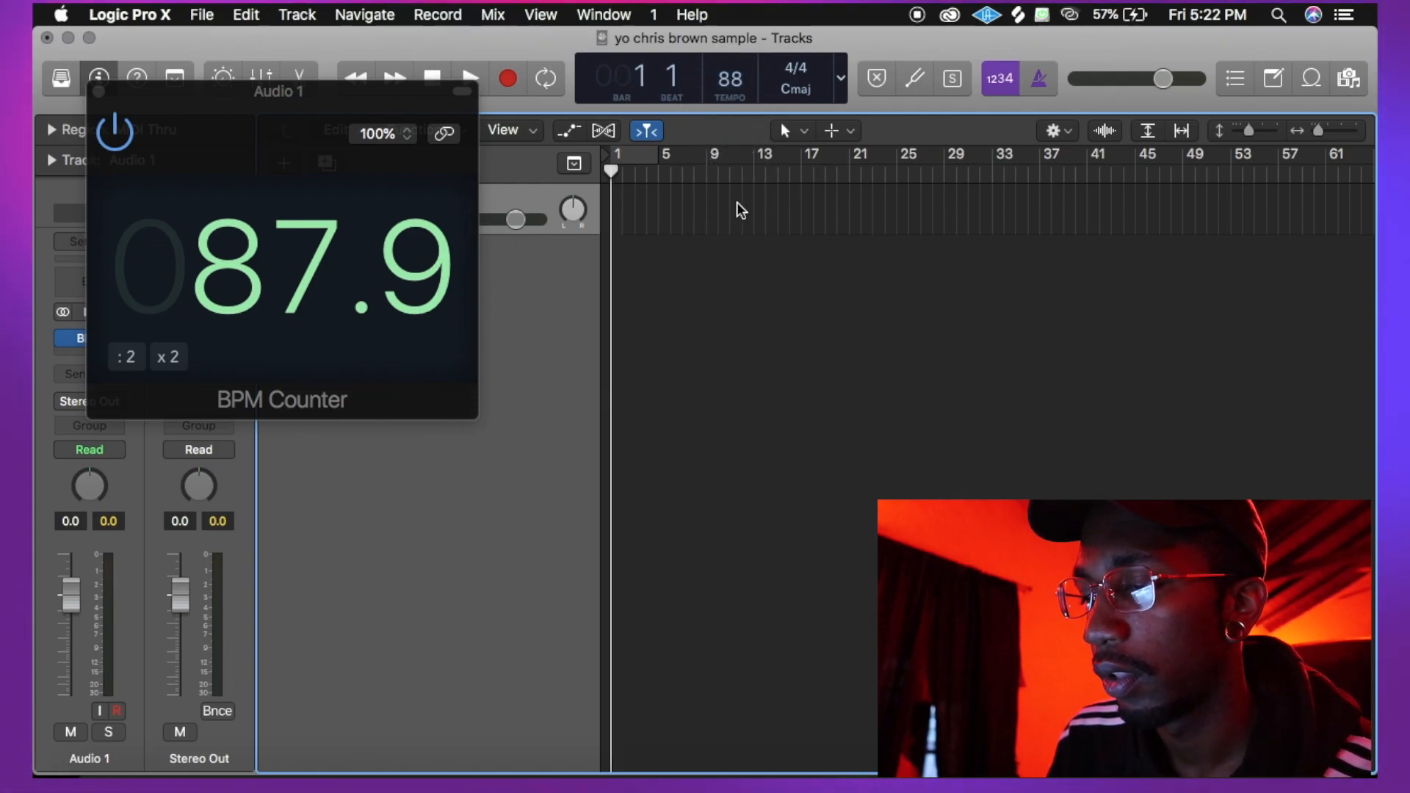
key("super+v")
scroll(737, 203, "left", 10)
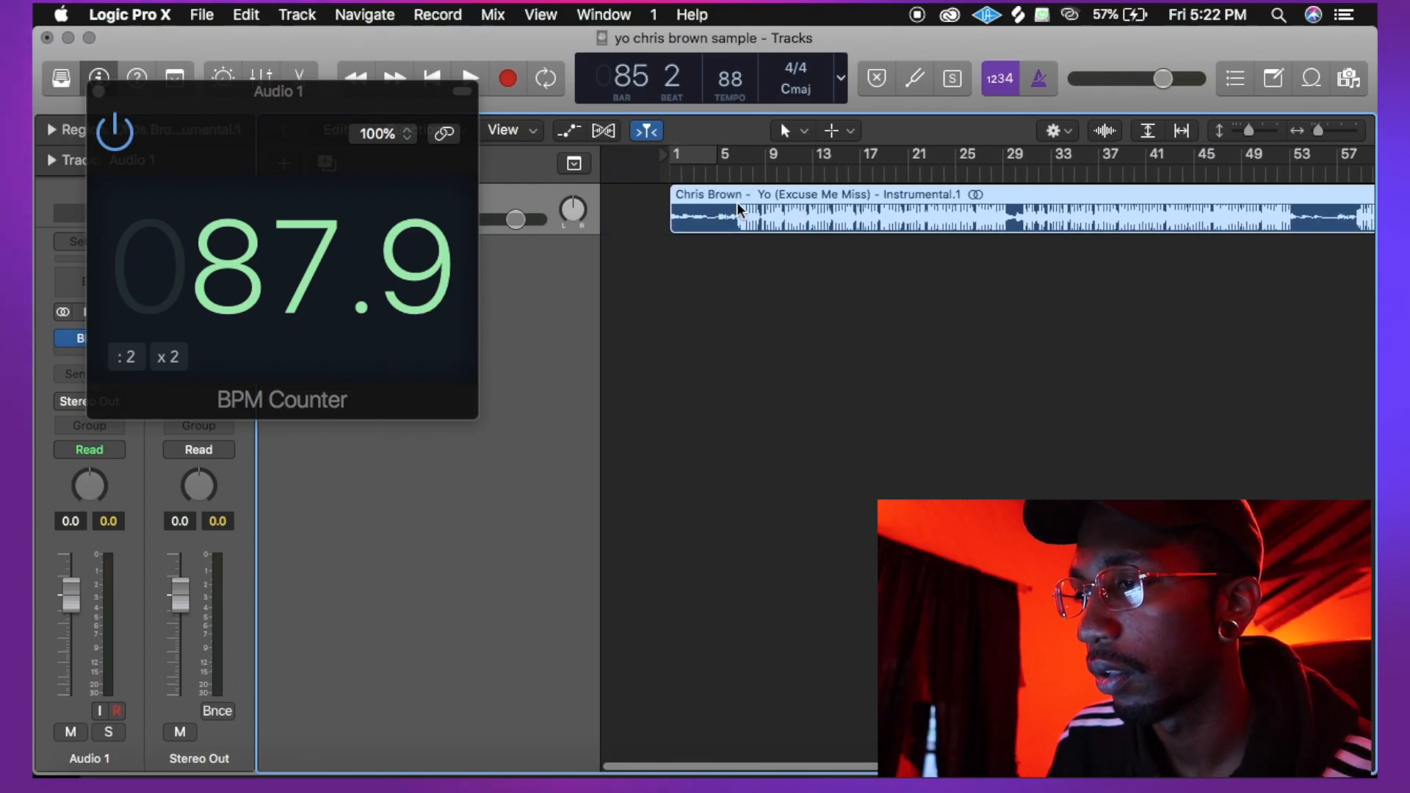
left_click(651, 251)
scroll(650, 252, "up", 10)
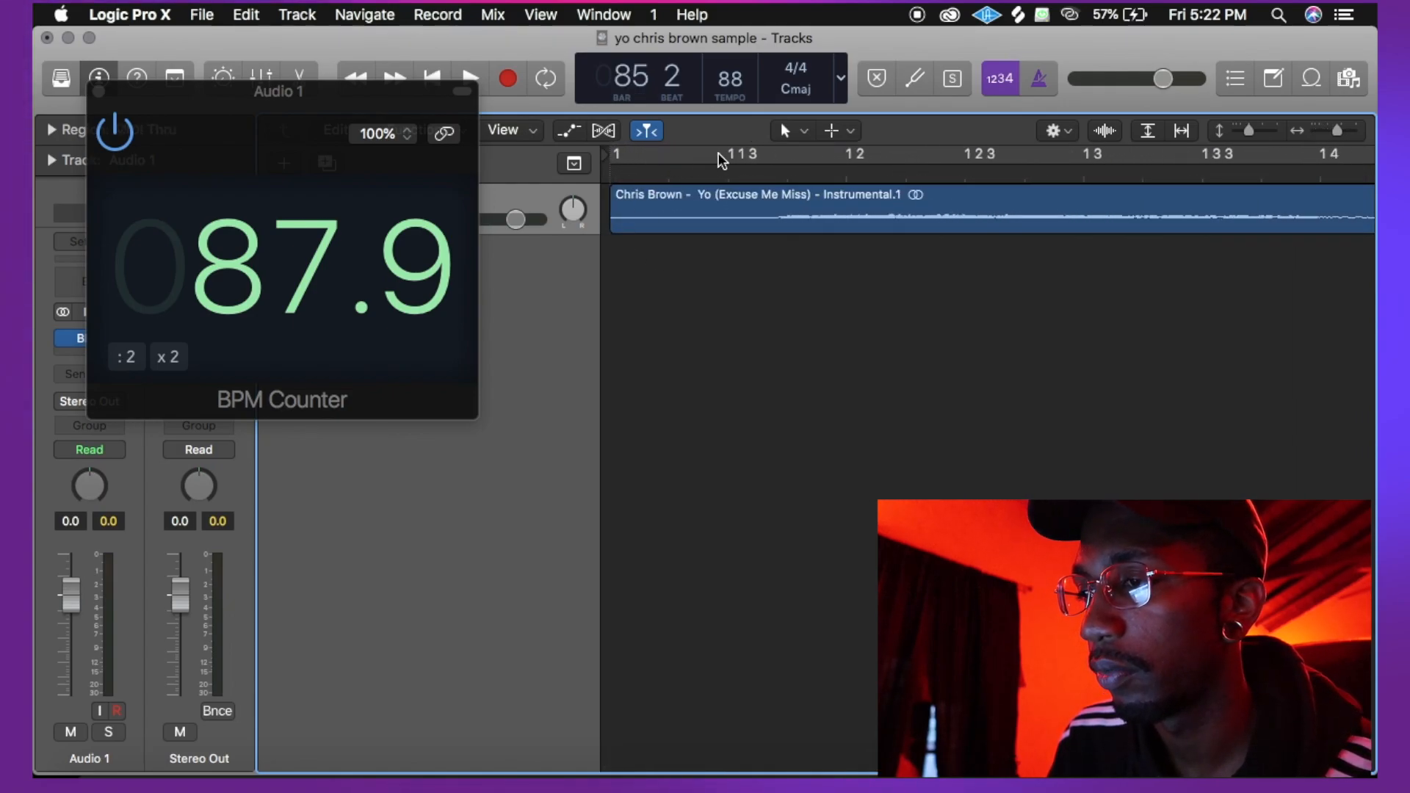
left_click(100, 92)
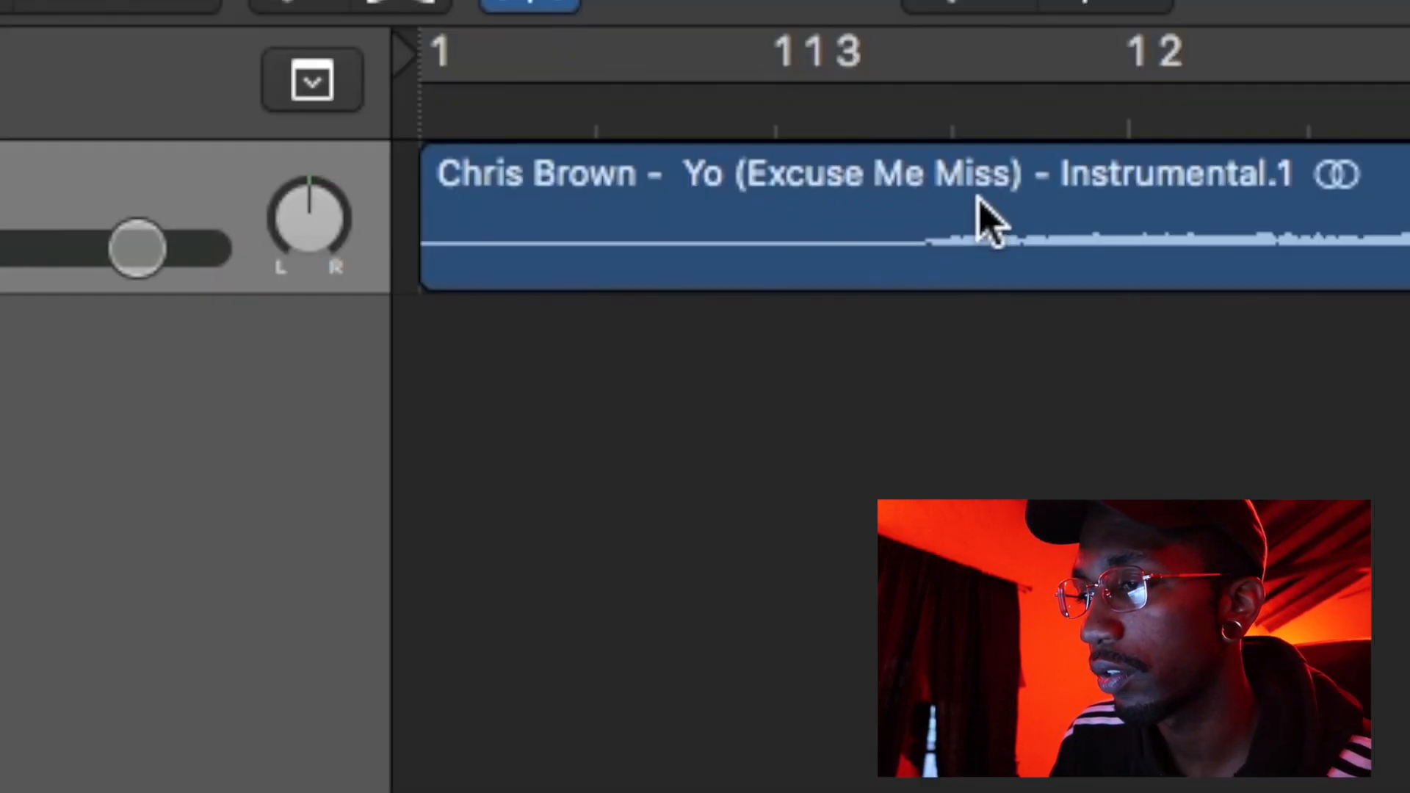
Select the instrumental region and play its opening to locate the first sound after the silence
left_click(766, 220)
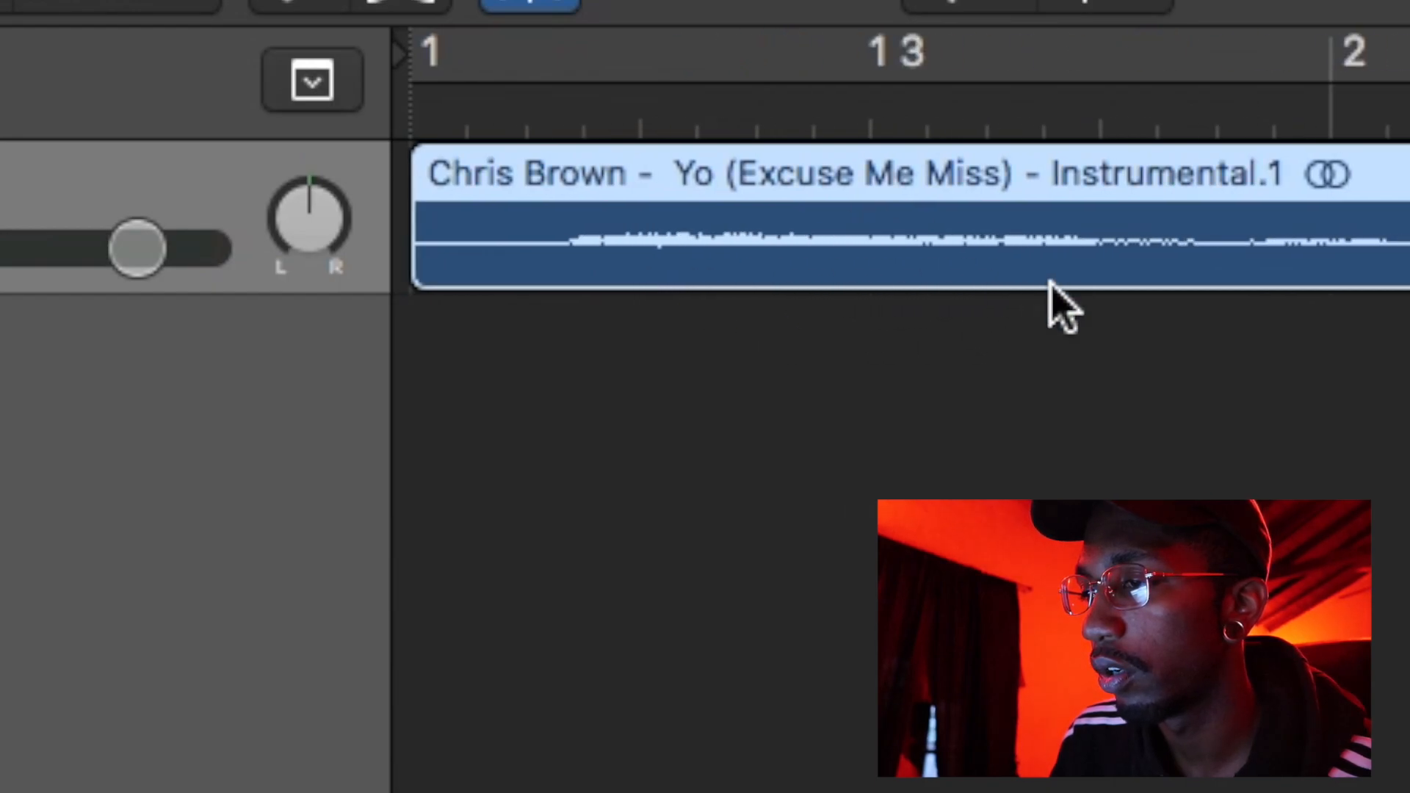
key("space")
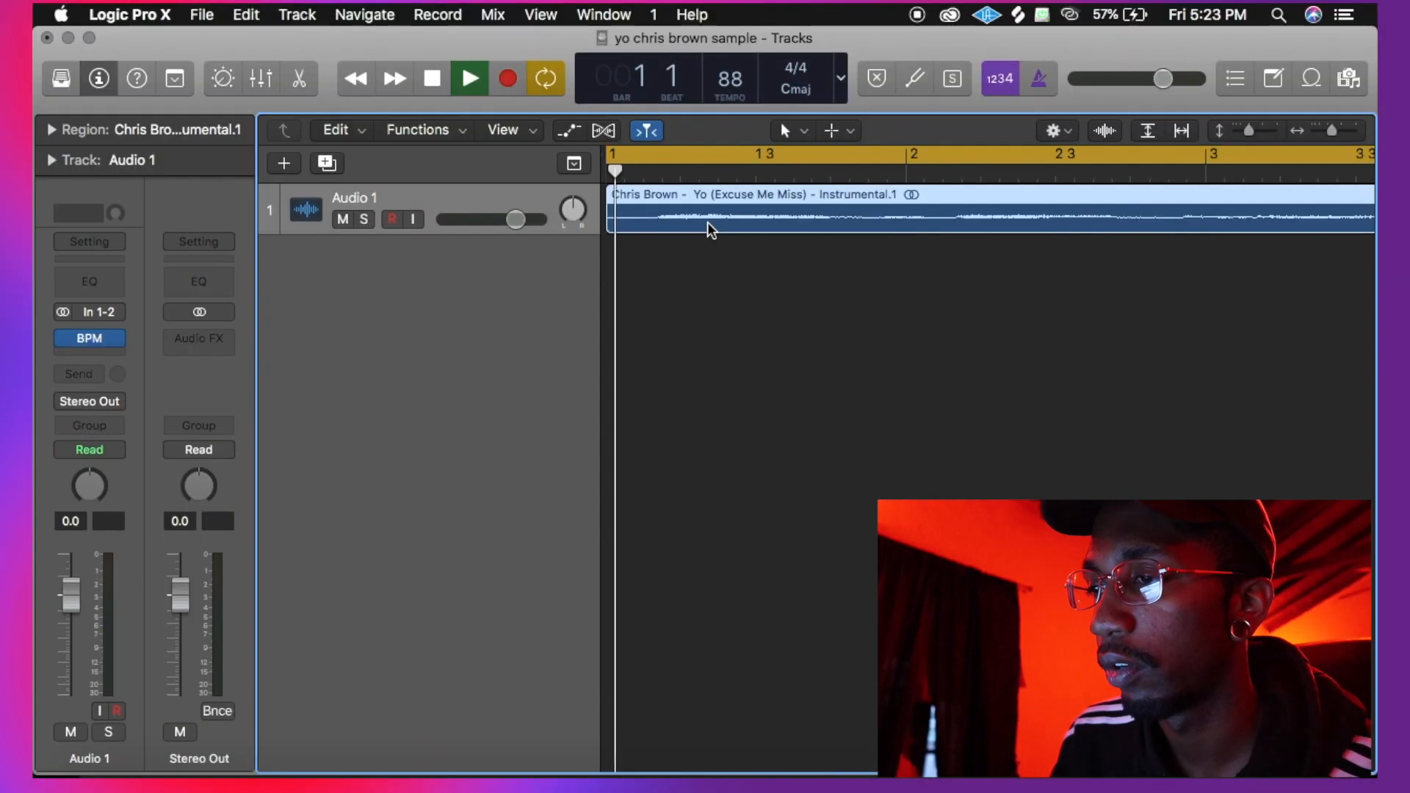
key("space")
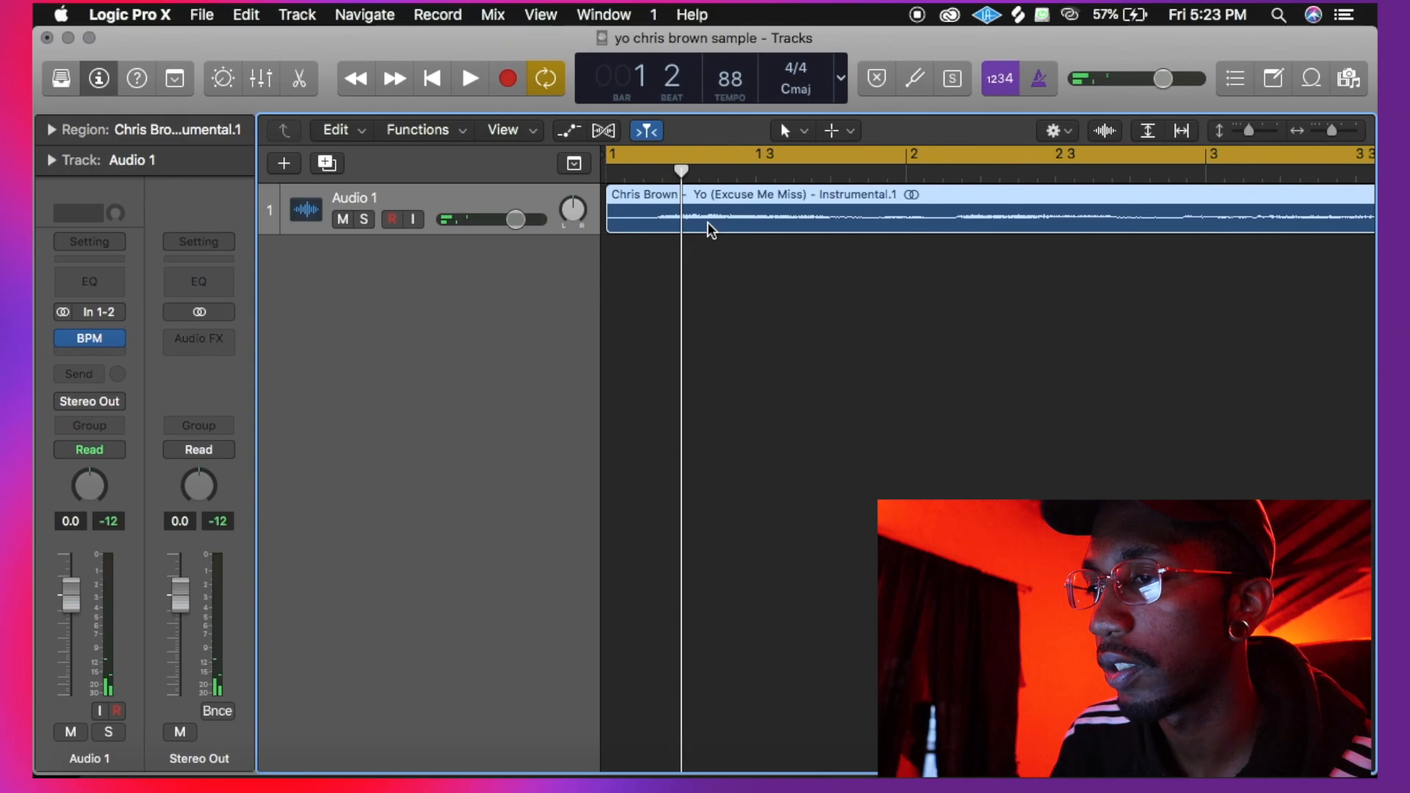
key("space")
key("space")
key("space")
key("space")
Trim the start of the instrumental region to remove the silence before the first sound
key("super+Right")
key("super+Right")
key("super+Right")
key("super+Right")
key("super+Right")
scroll(708, 222, "left", 6)
left_click_drag(615, 217, 931, 232)
key("super+Right")
key("super+Right")
key("super+Right")
key("super+Right")
key("super+Right")
scroll(931, 232, "left", 4)
Enlarge the waveform, fine-tune the region's start on the first sound, and align the region with bar 1
scroll(931, 231, "left", 10)
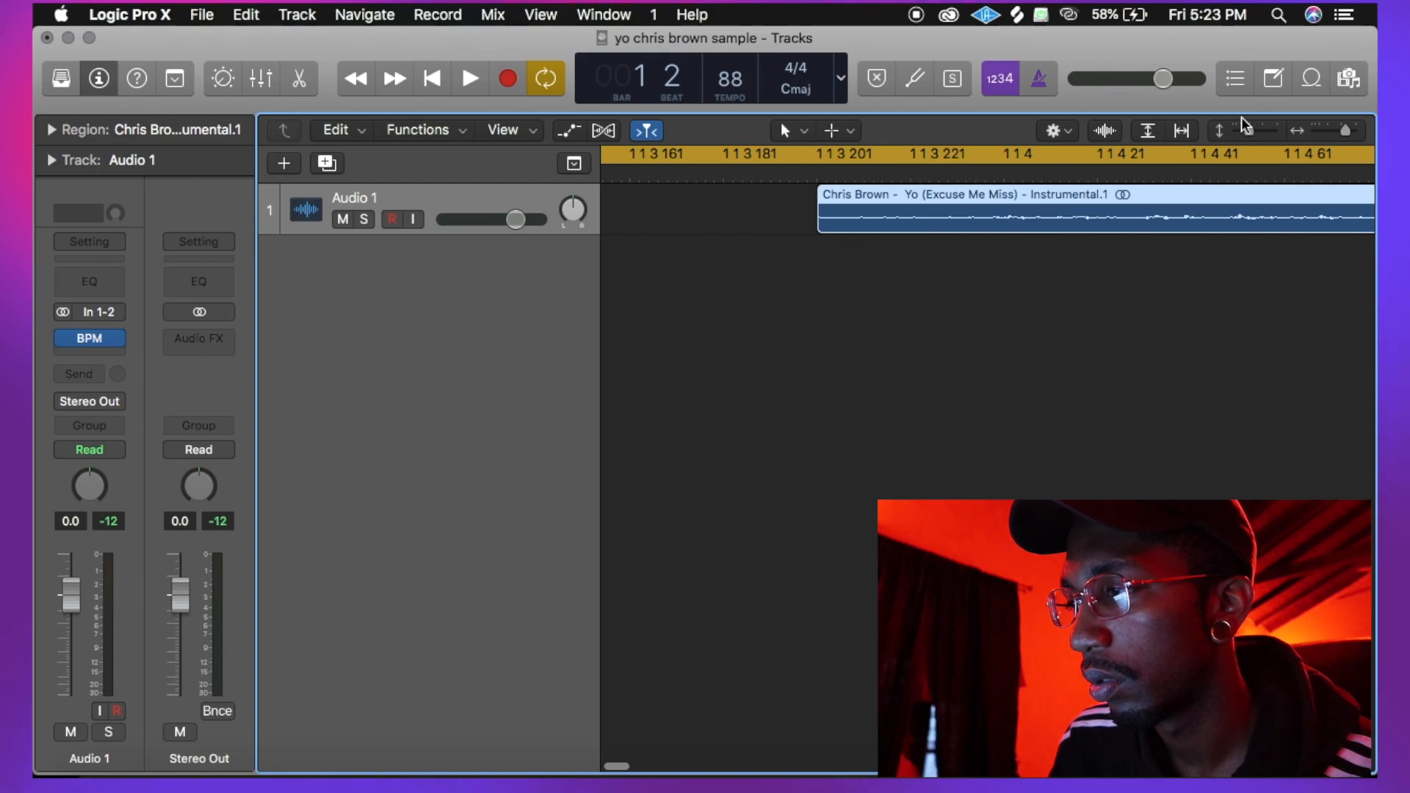
left_click_drag(1246, 131, 1272, 131)
scroll(933, 423, "up", 5)
scroll(932, 422, "down", 4)
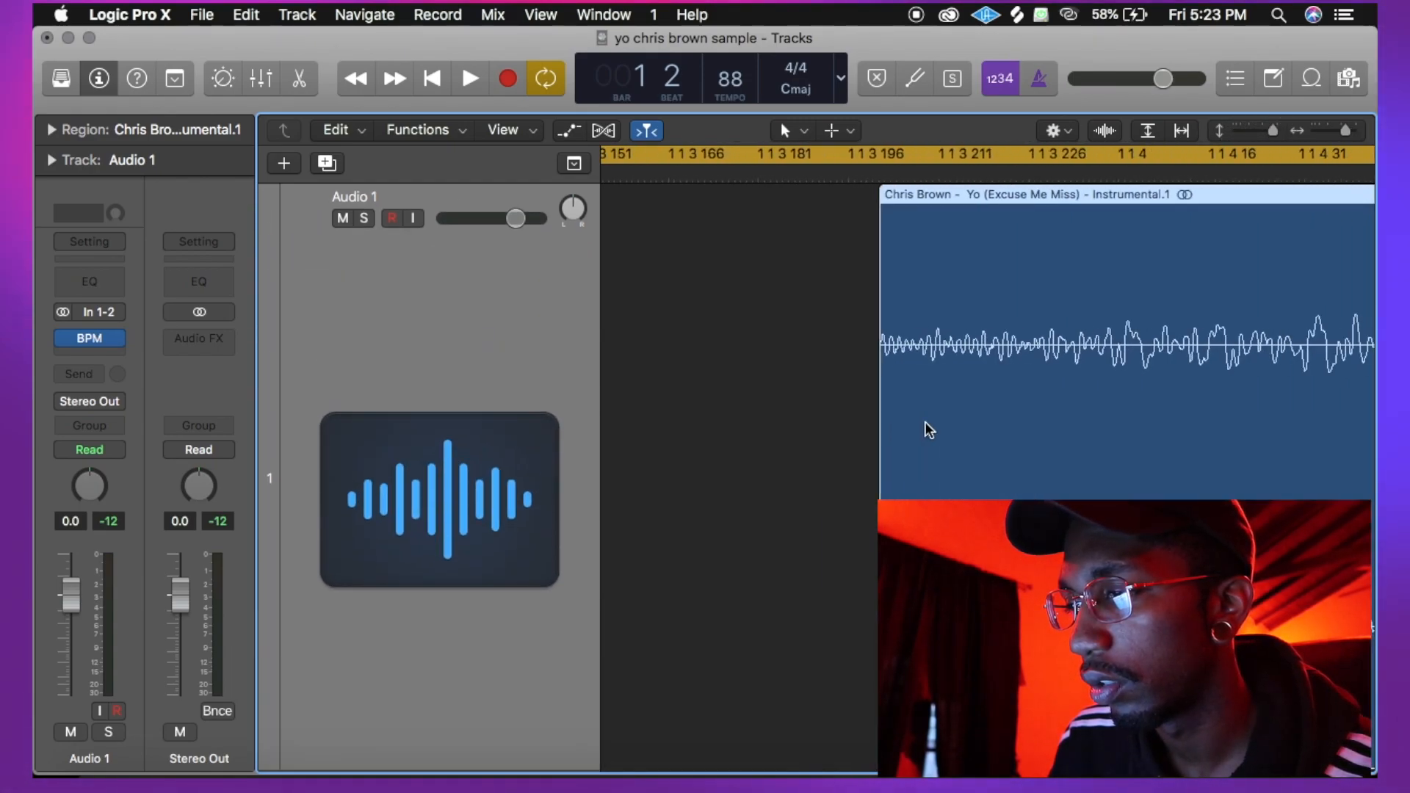
left_click(879, 466)
left_click_drag(880, 490, 696, 456)
scroll(786, 460, "down", 5)
key("Return")
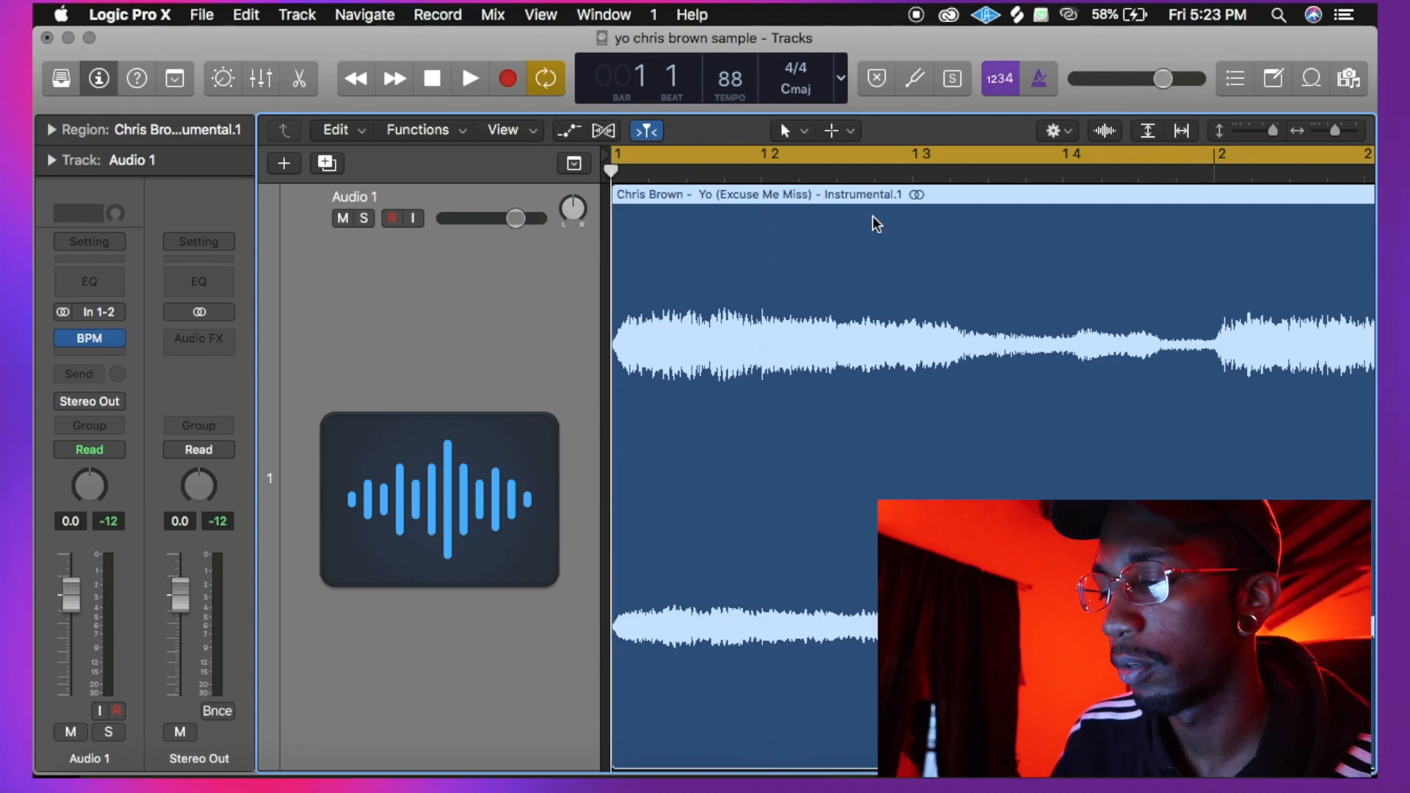
Turn on the metronome and extend the cycle range to run from bar 1 to bar 8
key("k")
scroll(872, 217, "down", 6)
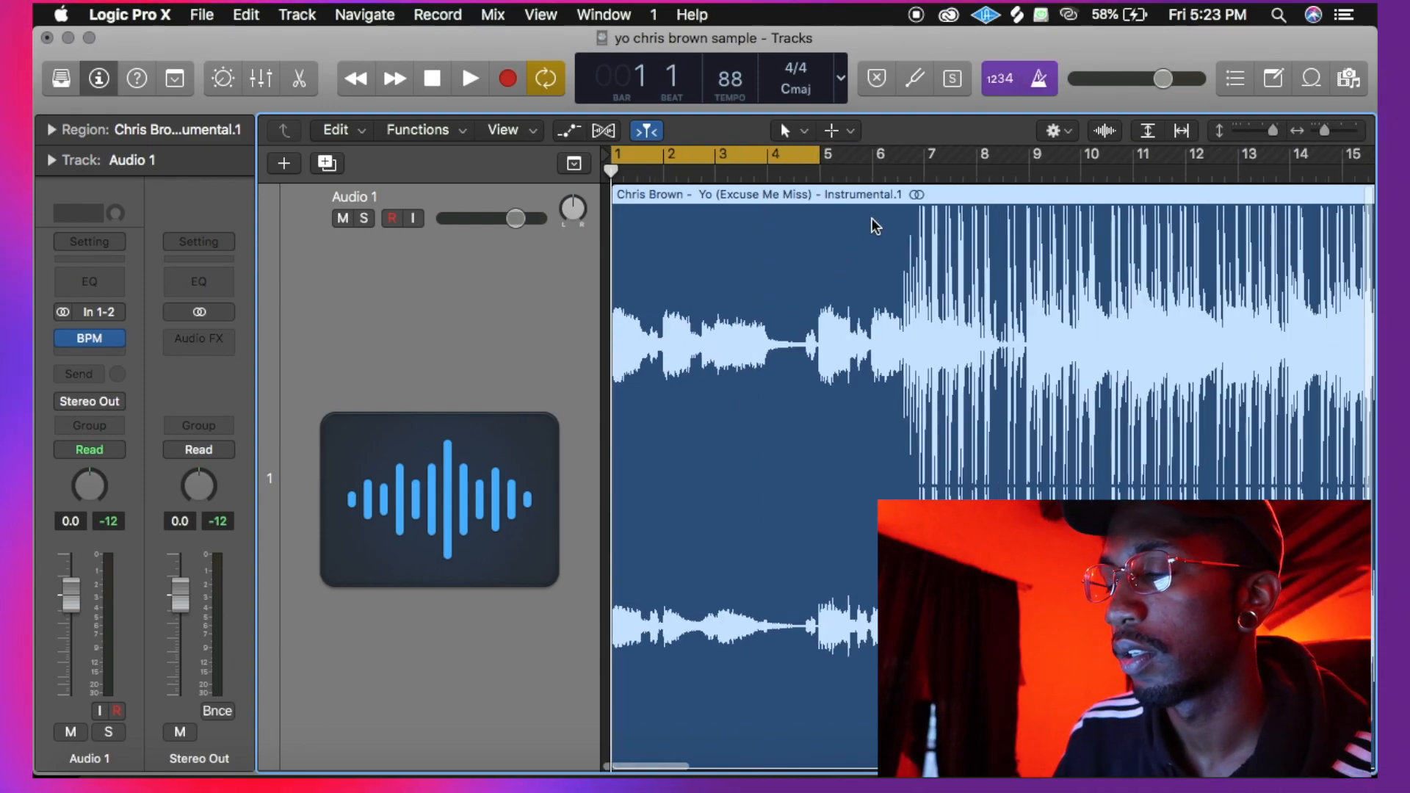
scroll(871, 217, "up", 2)
left_click_drag(897, 150, 1109, 151)
scroll(915, 202, "up", 5)
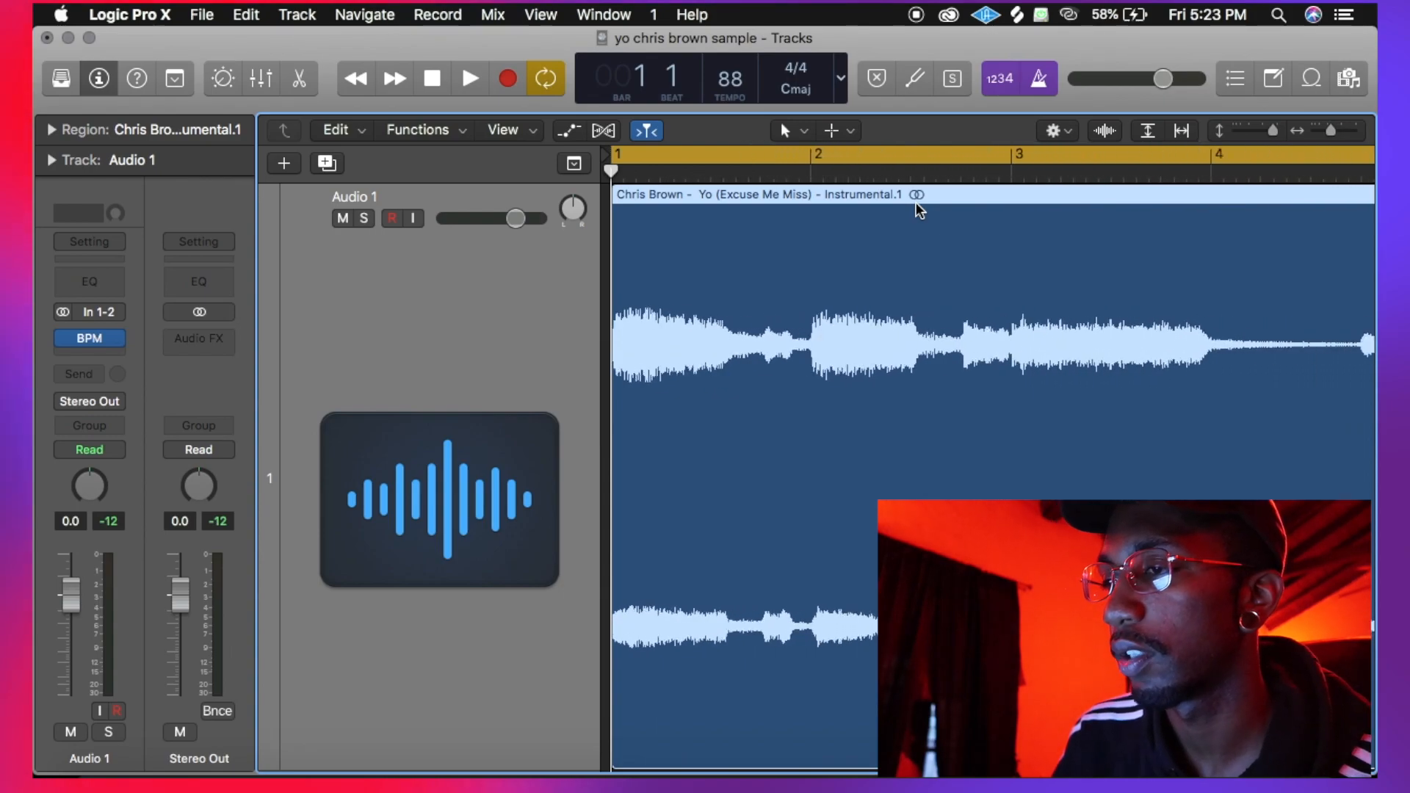
Play the region against the metronome from bar 1, and with cycling off from bar 7, to check its timing
key("space")
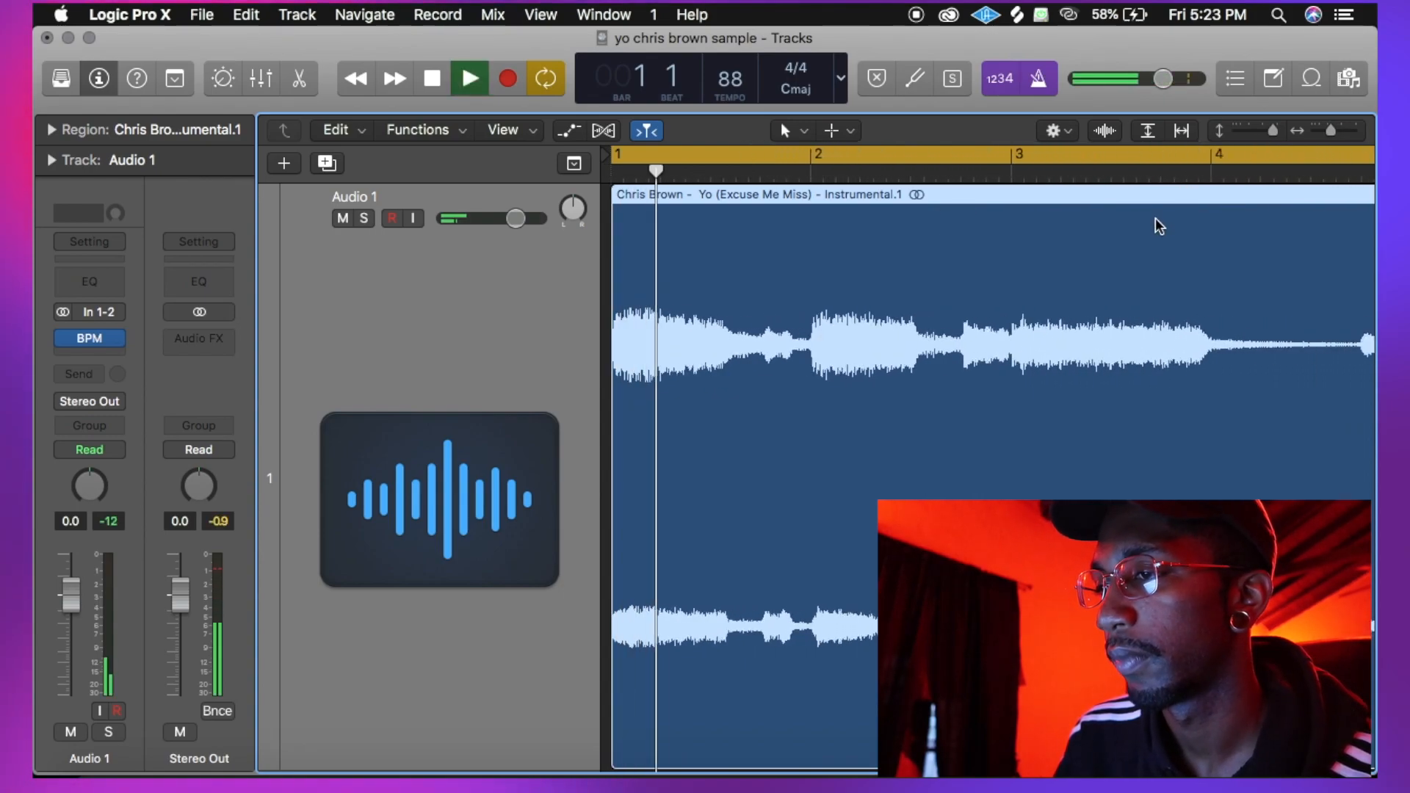
scroll(1116, 244, "down", 5)
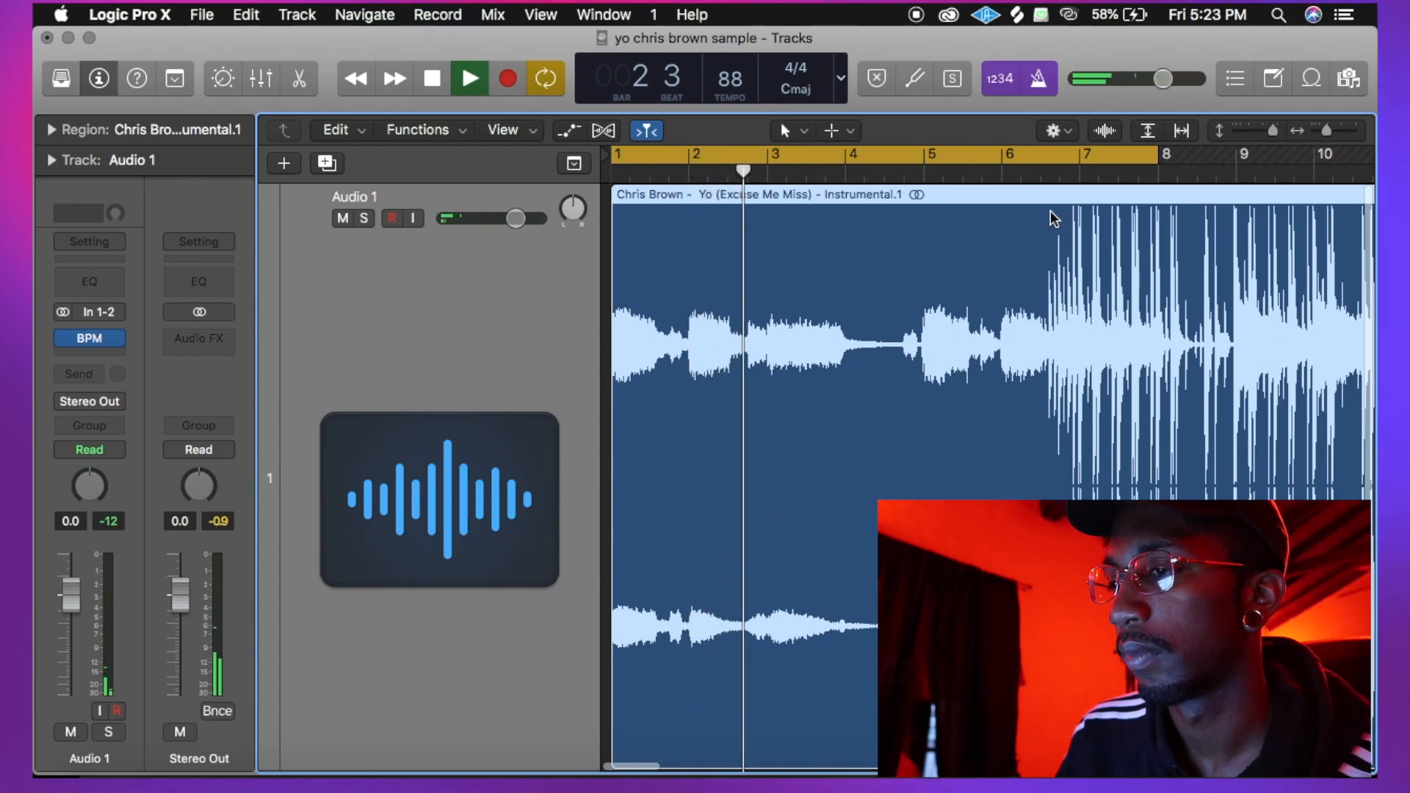
key("space")
key("c")
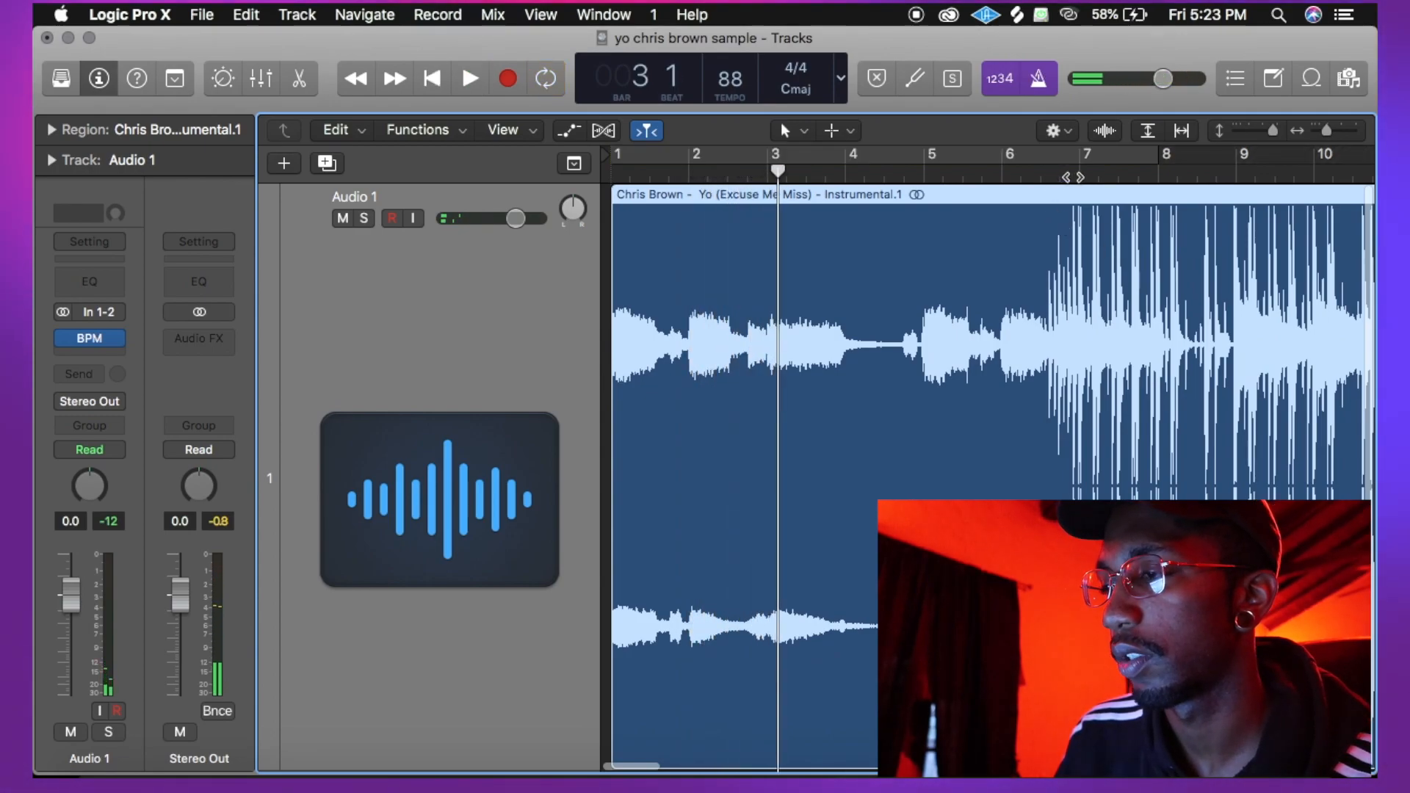
left_click(1080, 176)
key("space")
scroll(1082, 175, "right", 1)
scroll(1082, 176, "right", 2)
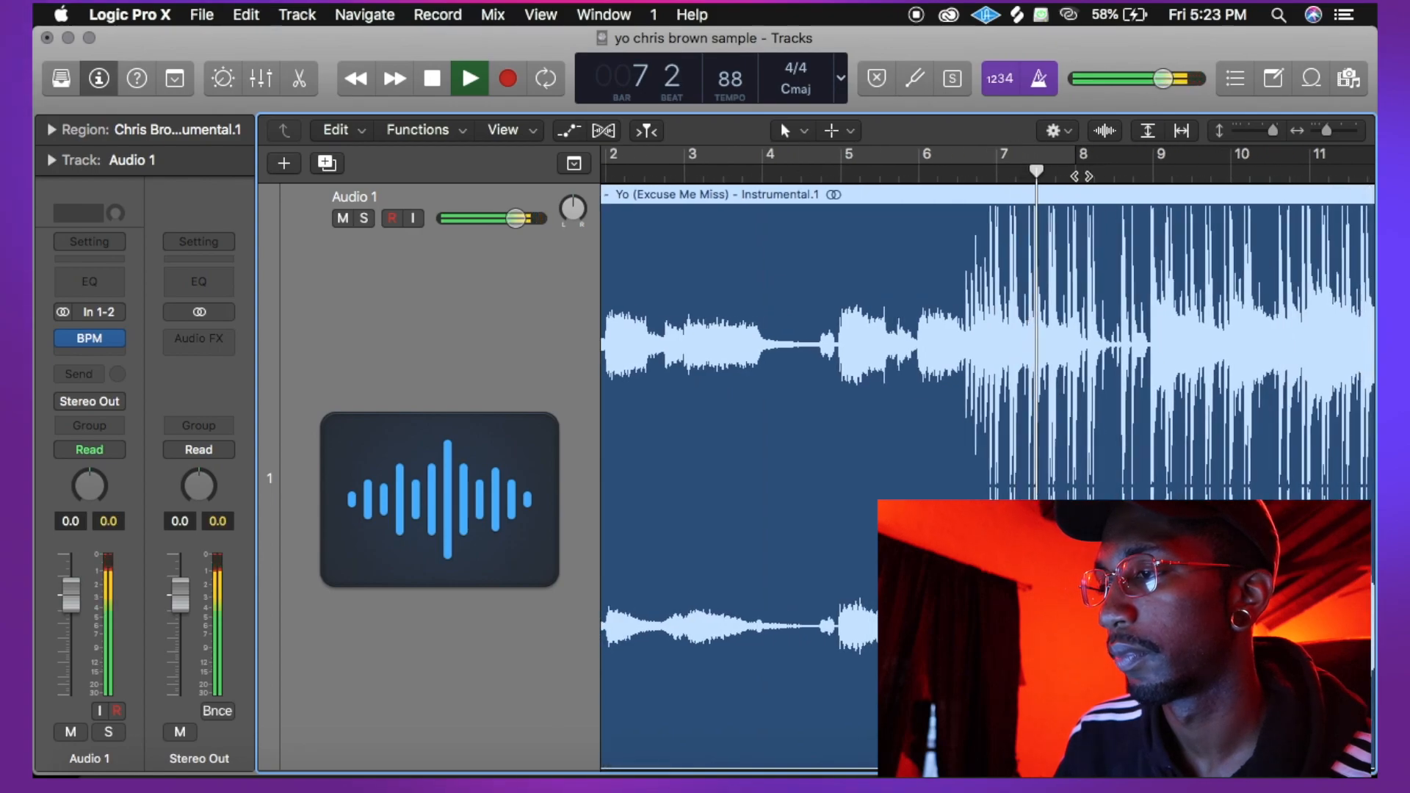
Lower the Audio 1 track volume to -4.8 dB during playback, and stop playing at bar 13
left_click_drag(515, 218, 464, 218)
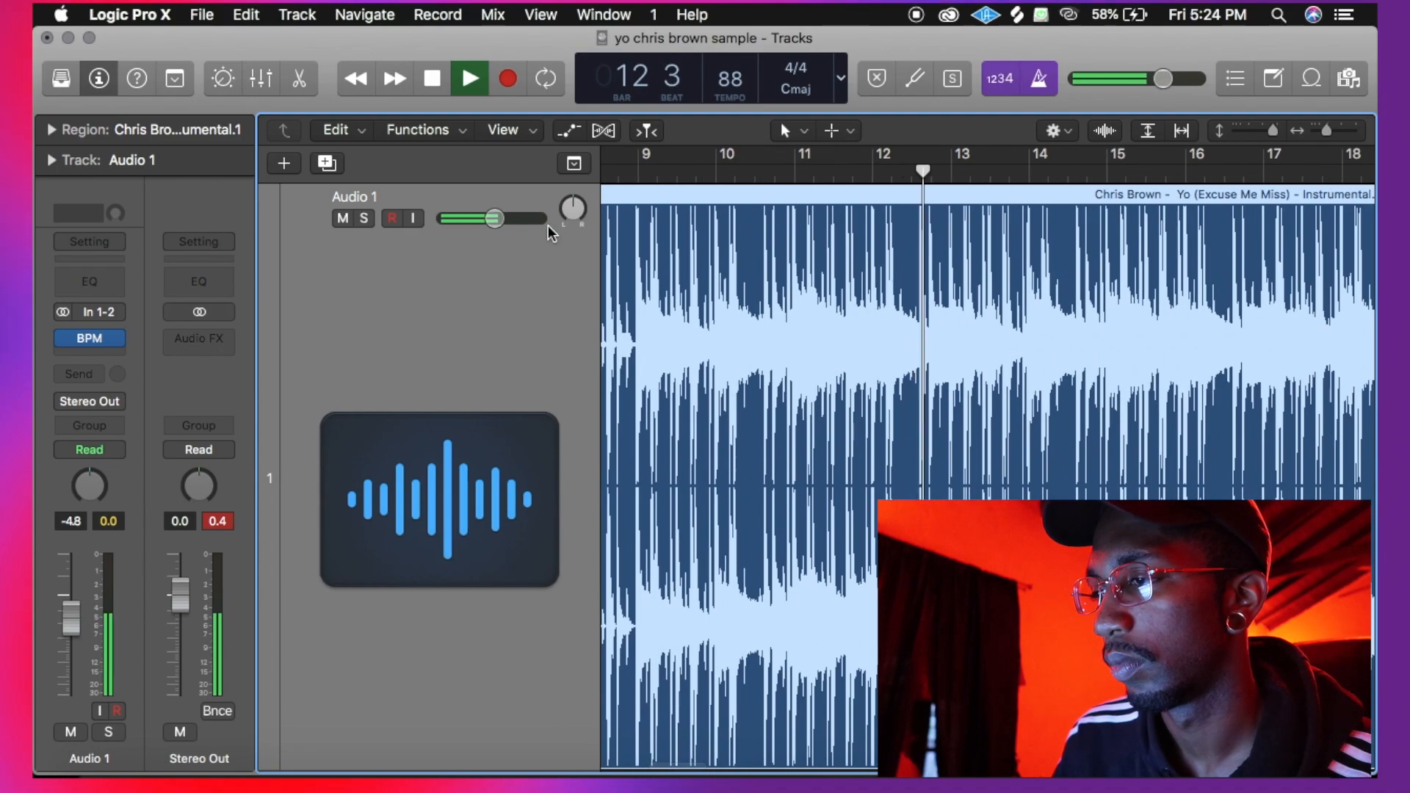
key("super+Right")
key("super+Right")
key("super+Right")
key("super+Right")
key("super+Right")
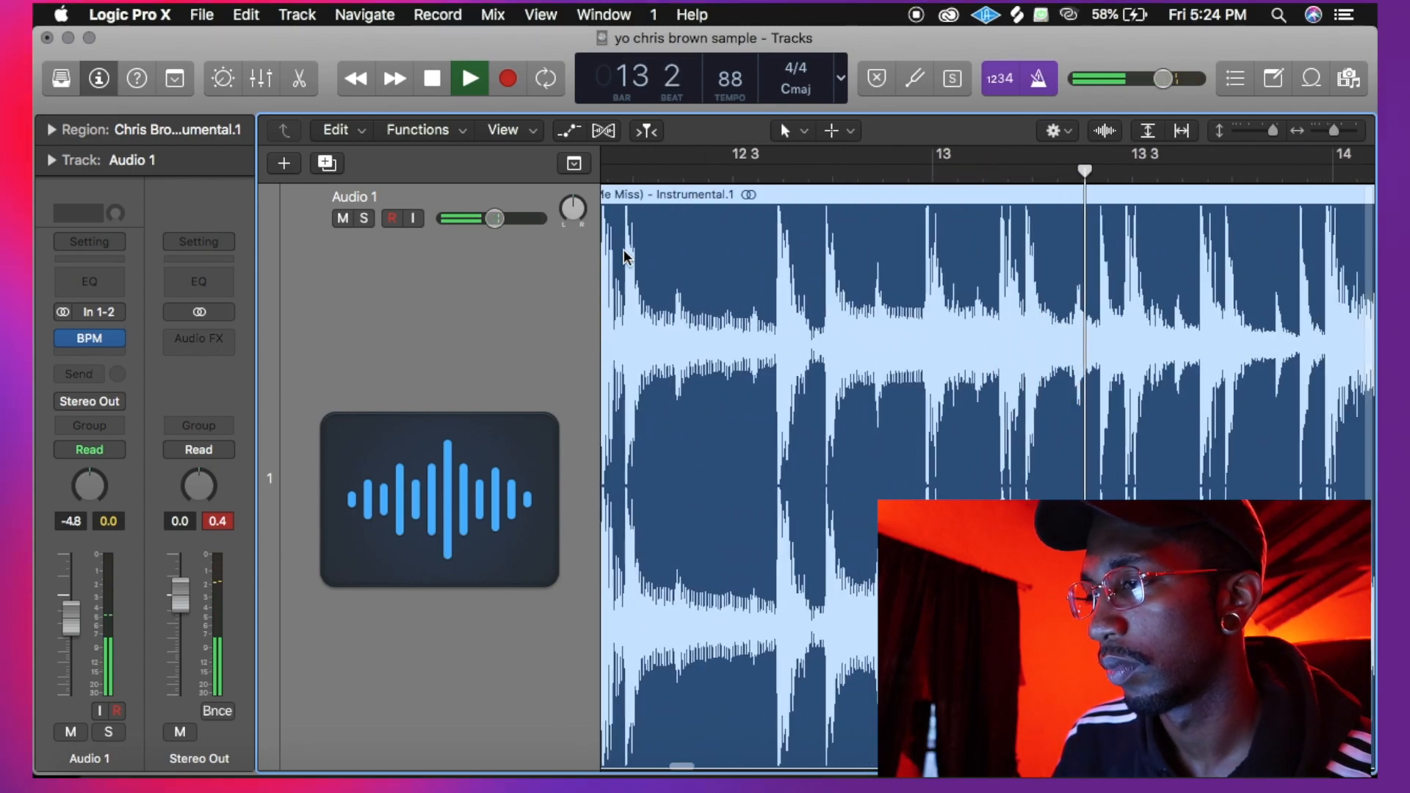
key("space")
Replay the drum entrance around bar 7 to compare the drum hits with the metronome and the bar lines
scroll(623, 247, "left", 15)
key("super+Left")
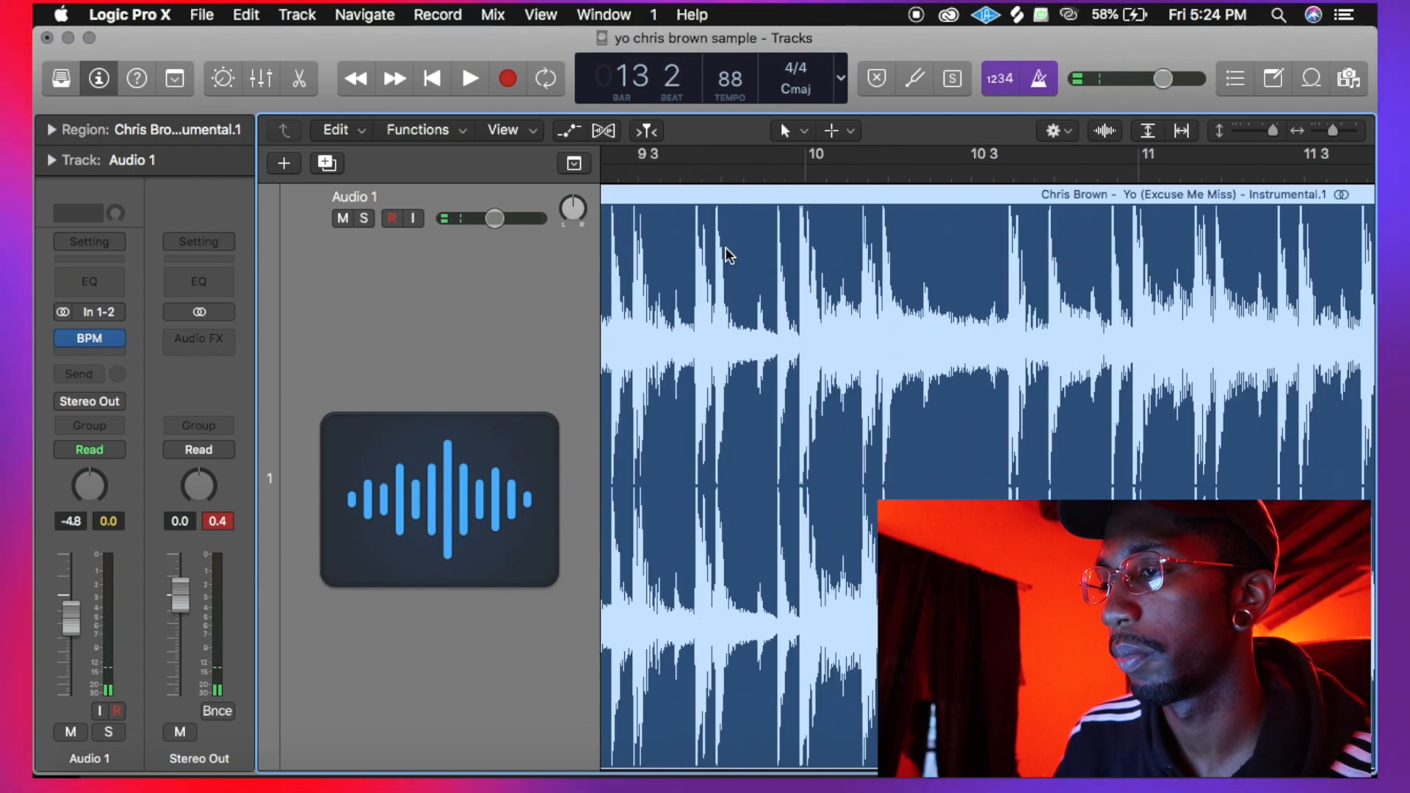
scroll(724, 251, "left", 9)
key("super+Left")
scroll(726, 251, "left", 5)
scroll(727, 258, "left", 4)
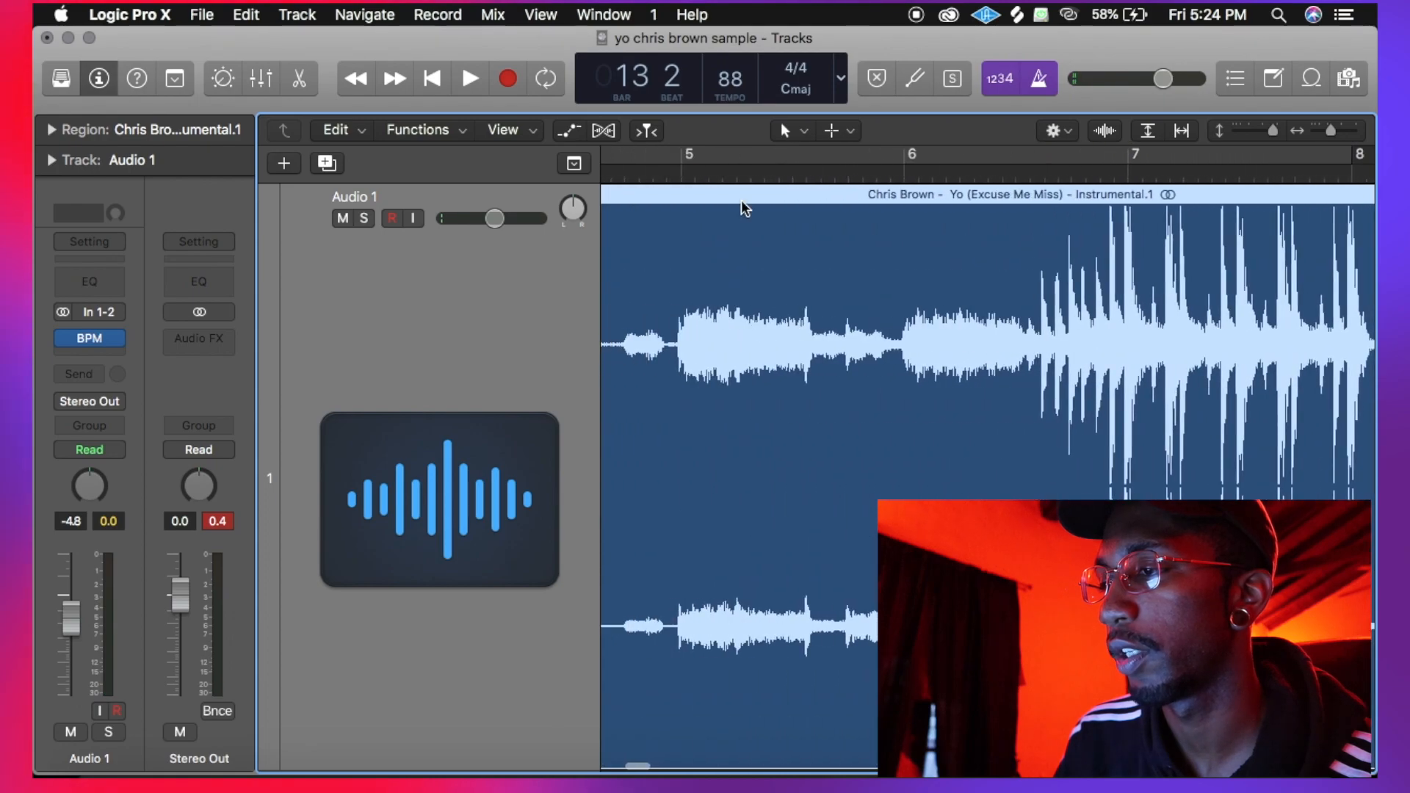
key("space")
key("super+Right")
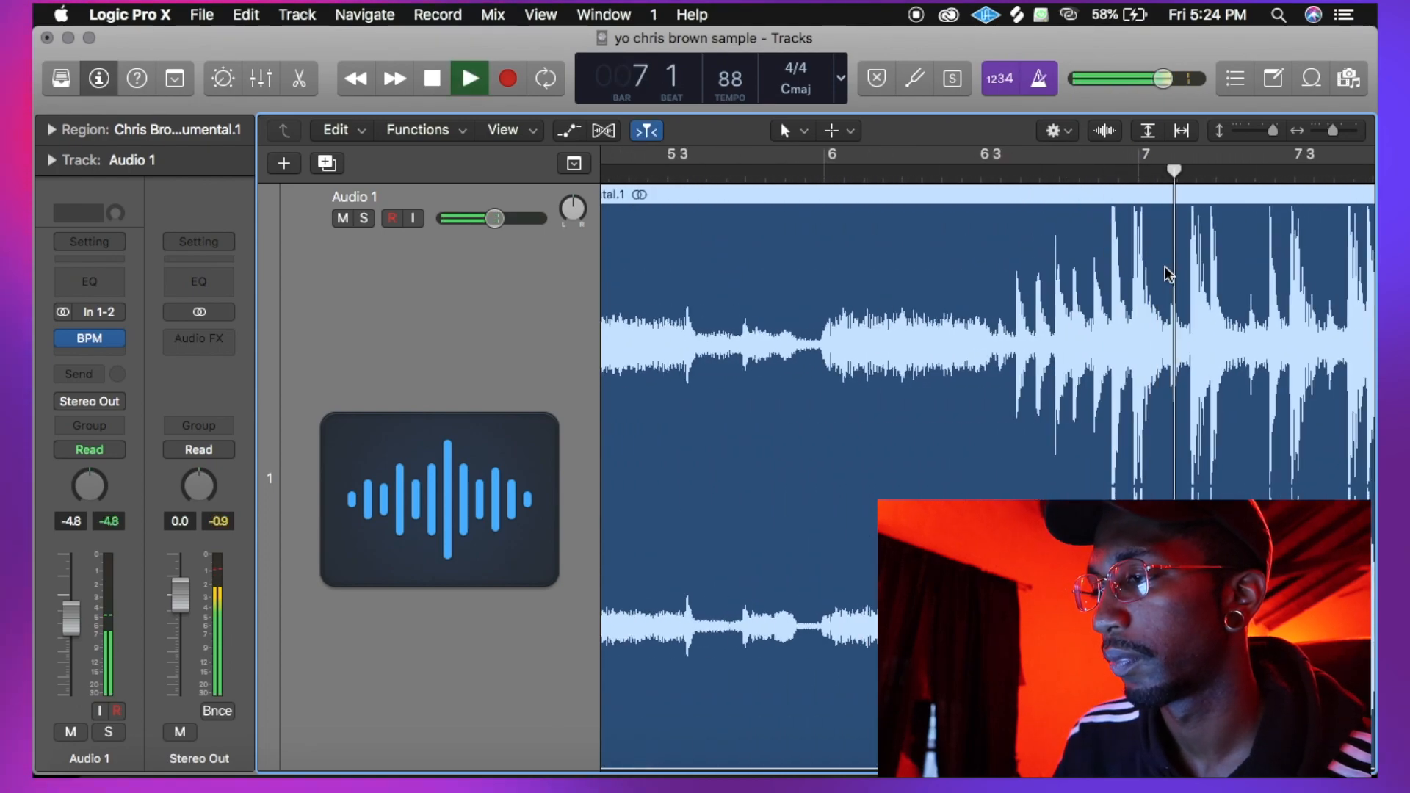
left_click(1054, 175)
key("space")
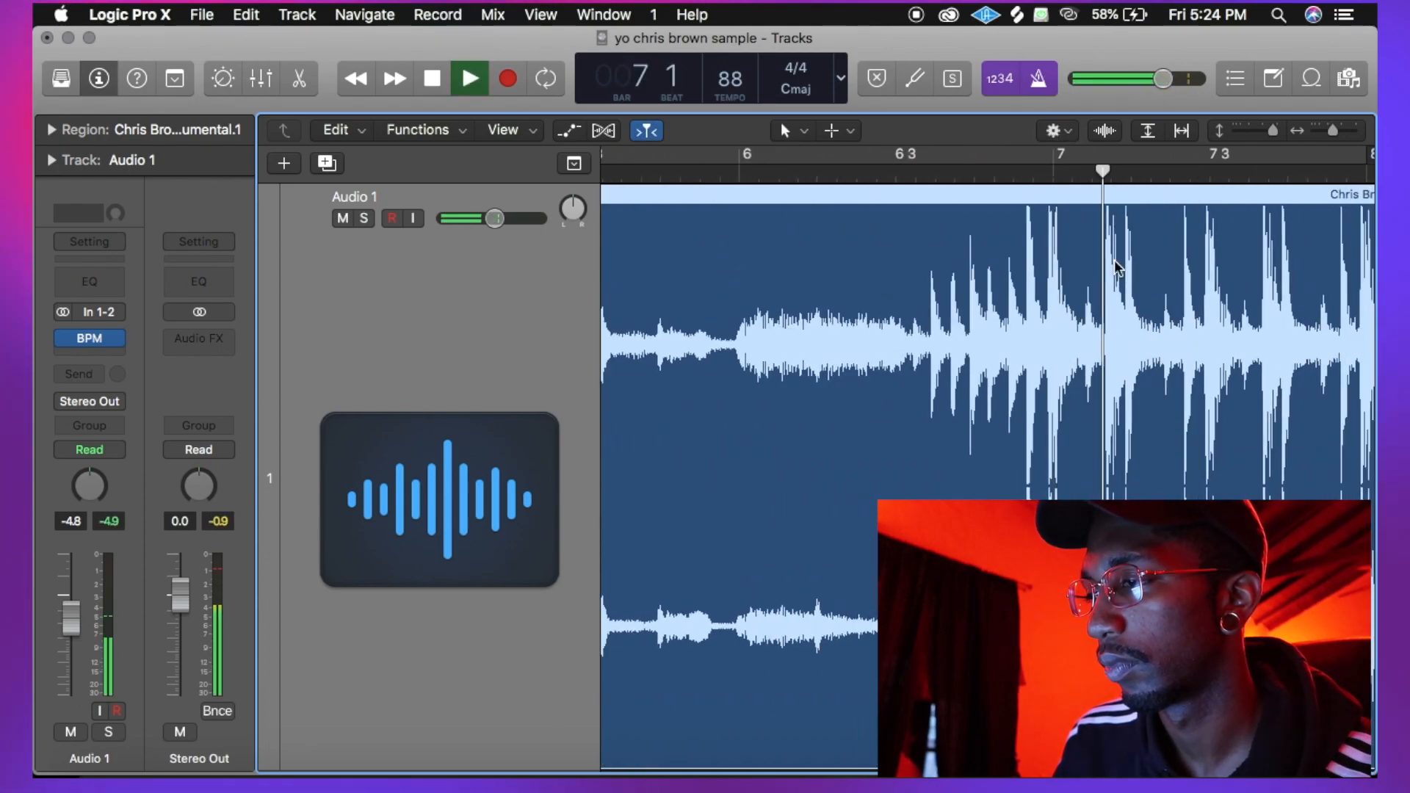
key("super+Right")
key("space")
Cycle from bar 7 to just past bar 8 and play it with the Audio 1 volume lowered to -21 dB
left_click(727, 154)
left_click_drag(727, 154, 1319, 286)
left_click_drag(495, 219, 426, 214)
key("space")
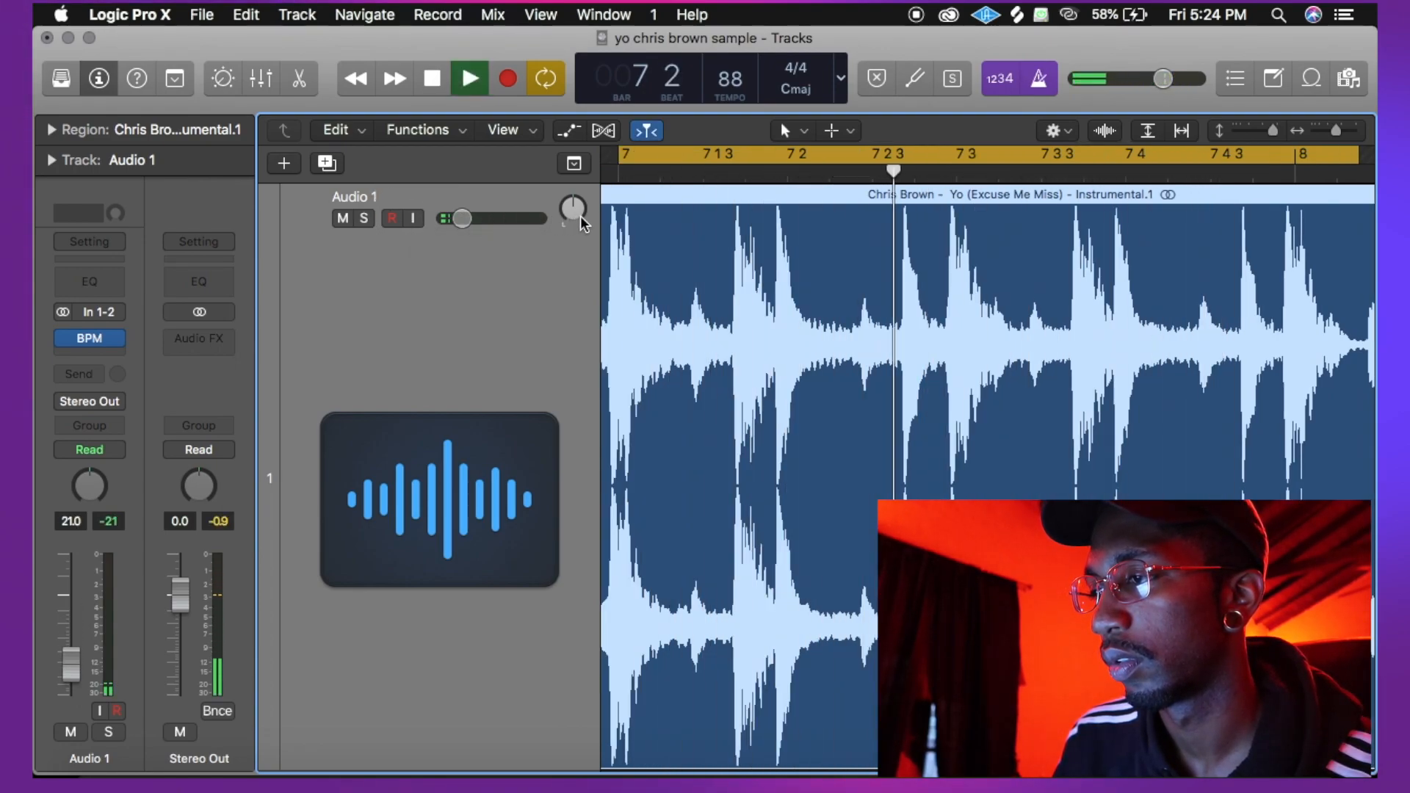
key("space")
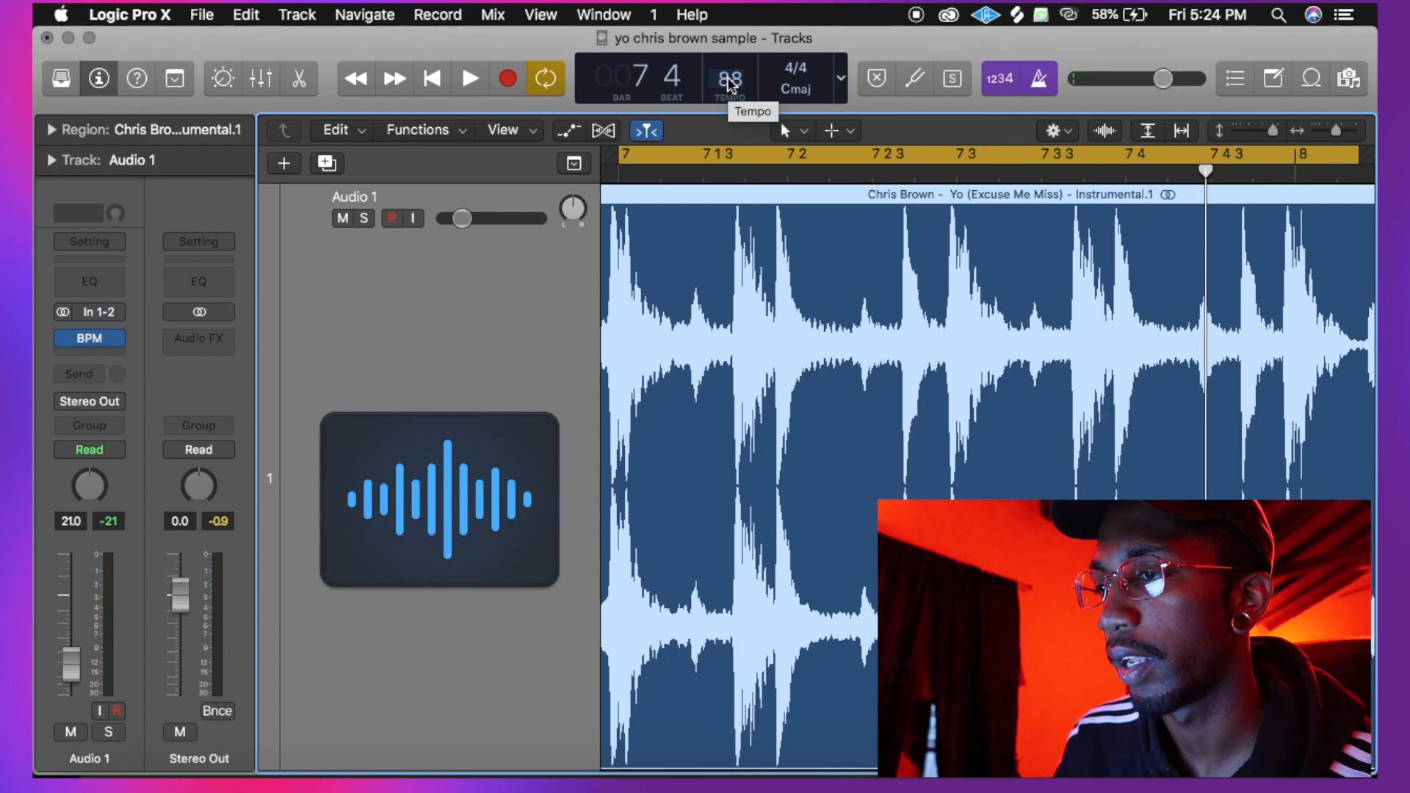
Enable Flex on the Audio 1 track in Monophonic mode and play the cycled section
left_click(602, 131)
key("space")
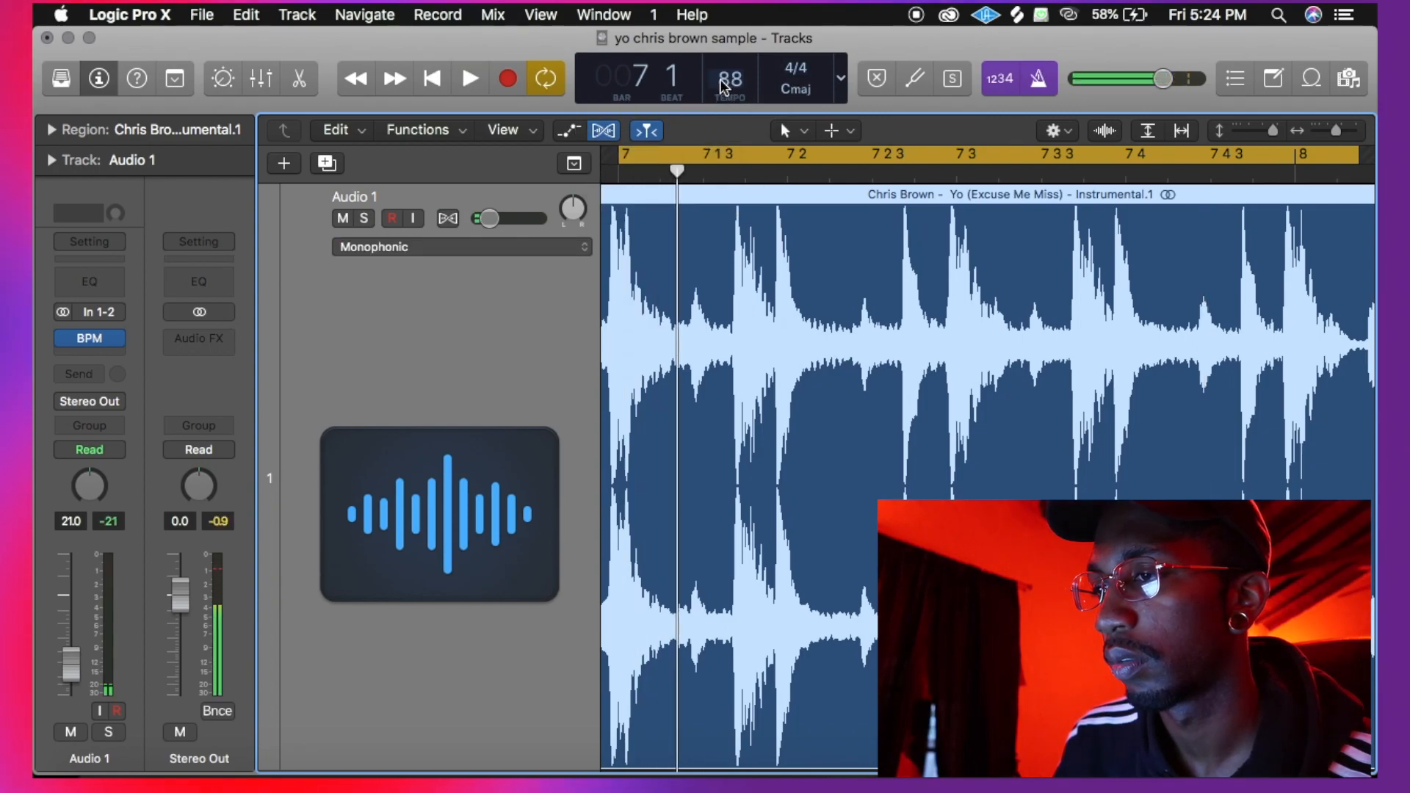
Try a project tempo of 87 during playback of the cycled section, and set it back to 88
left_click_drag(723, 81, 722, 86)
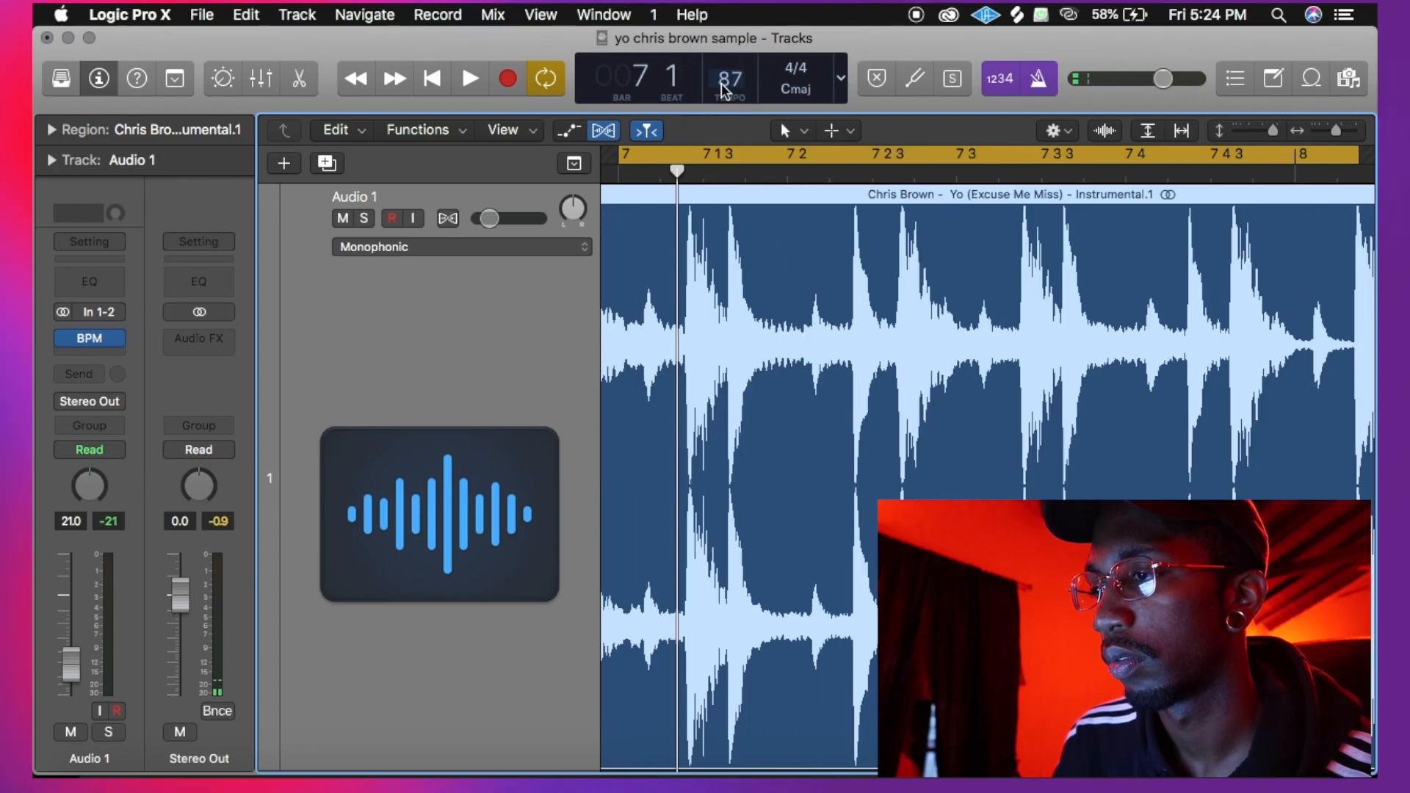
key("space")
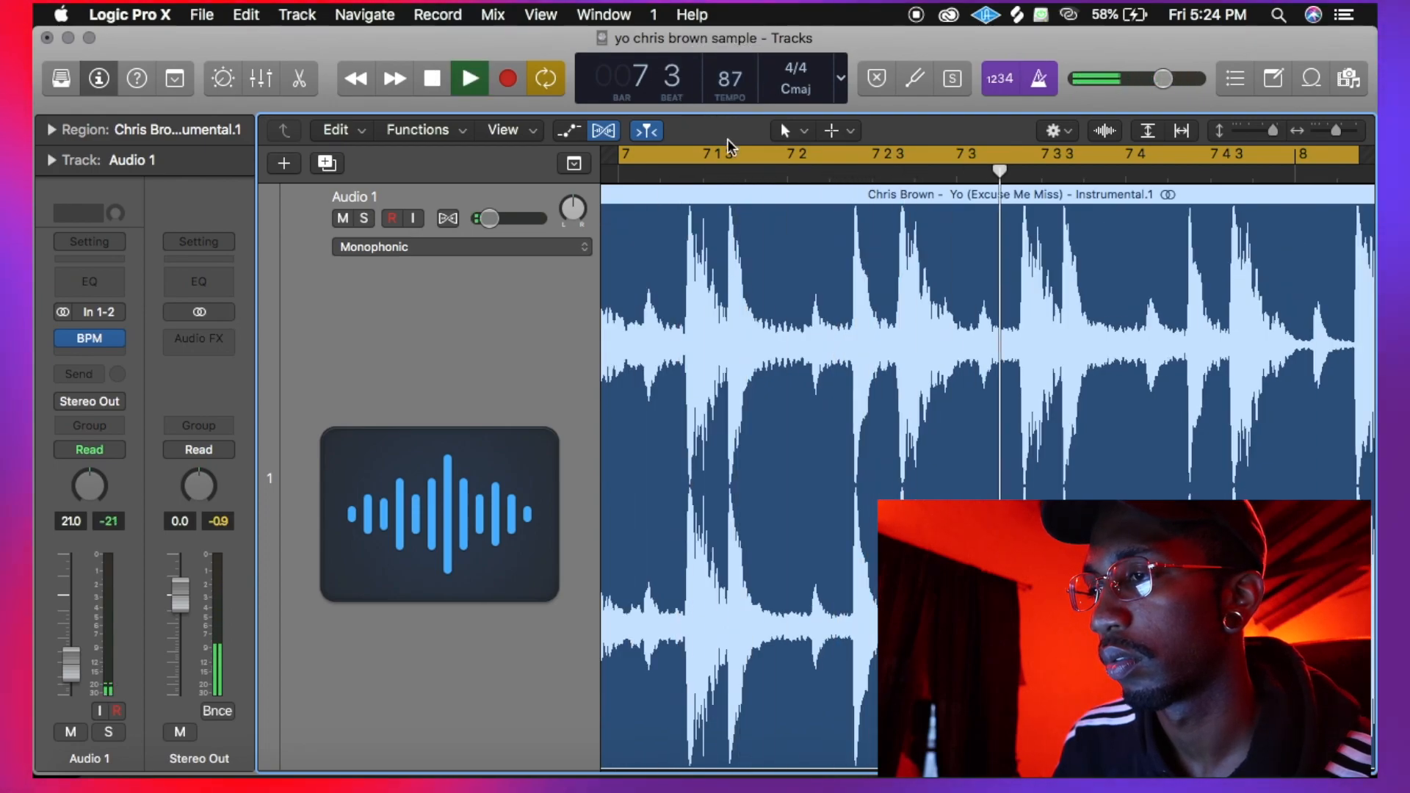
left_click_drag(729, 79, 730, 99)
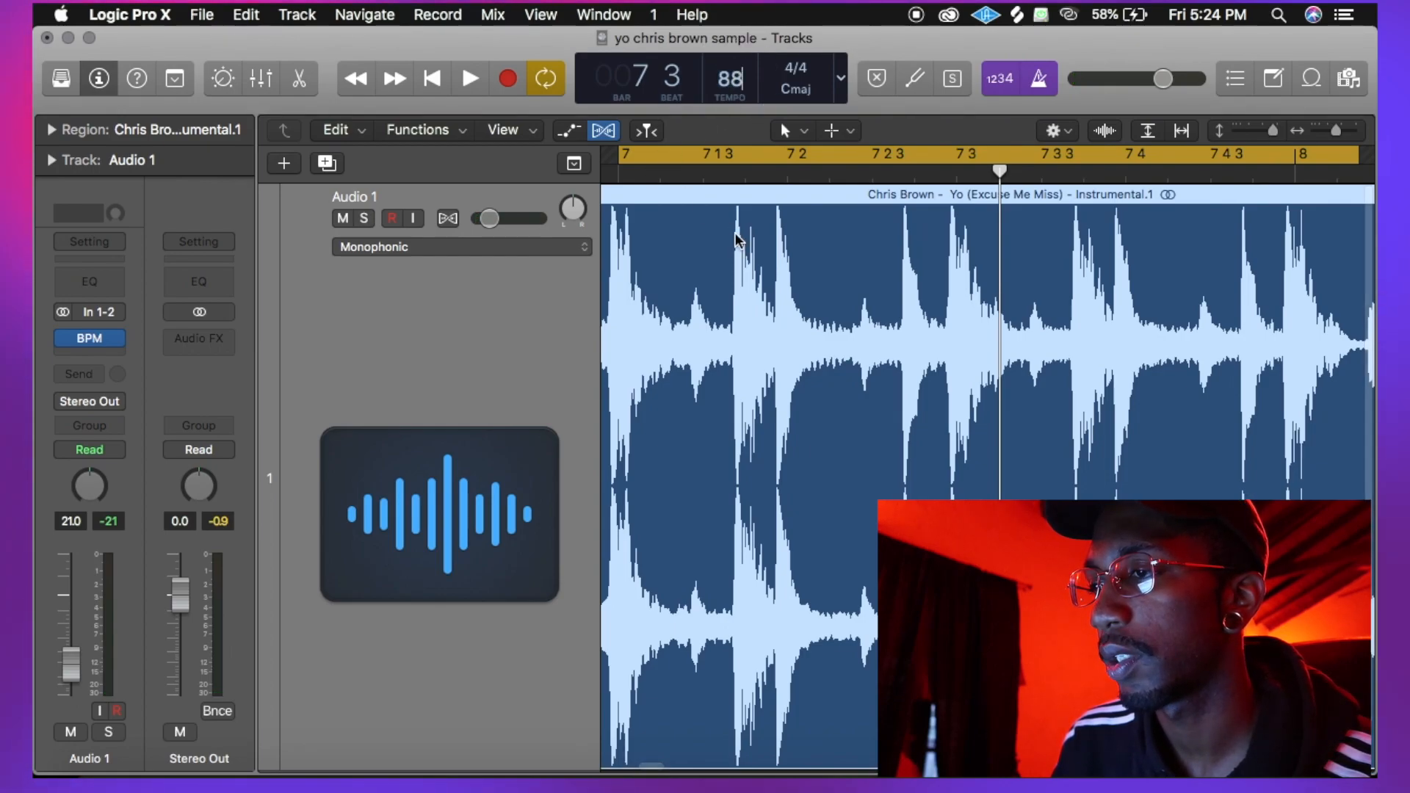
Turn on Flex for the Audio 1 track in Polyphonic (Auto) mode and play the cycled section from bar 7
left_click(448, 218)
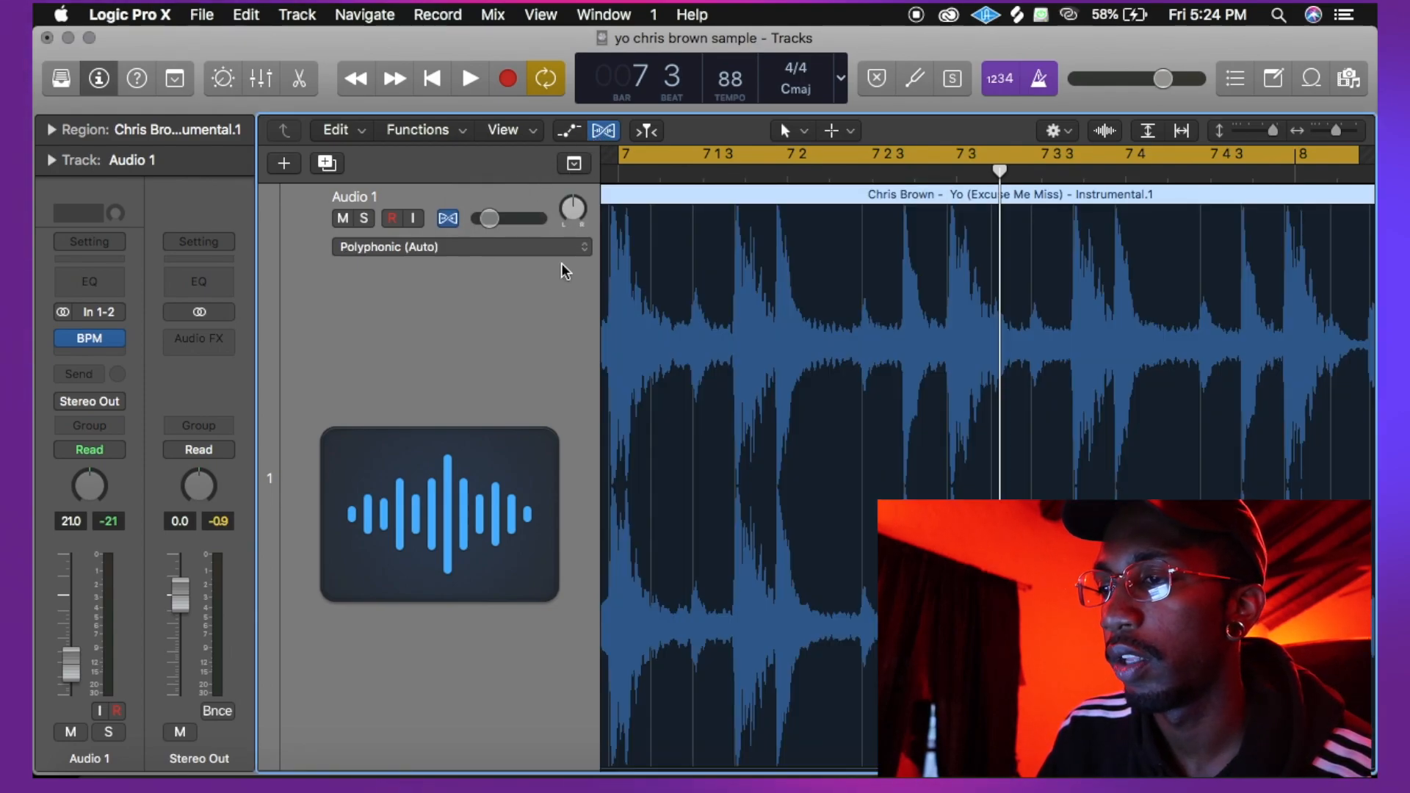
scroll(723, 254, "left", 5)
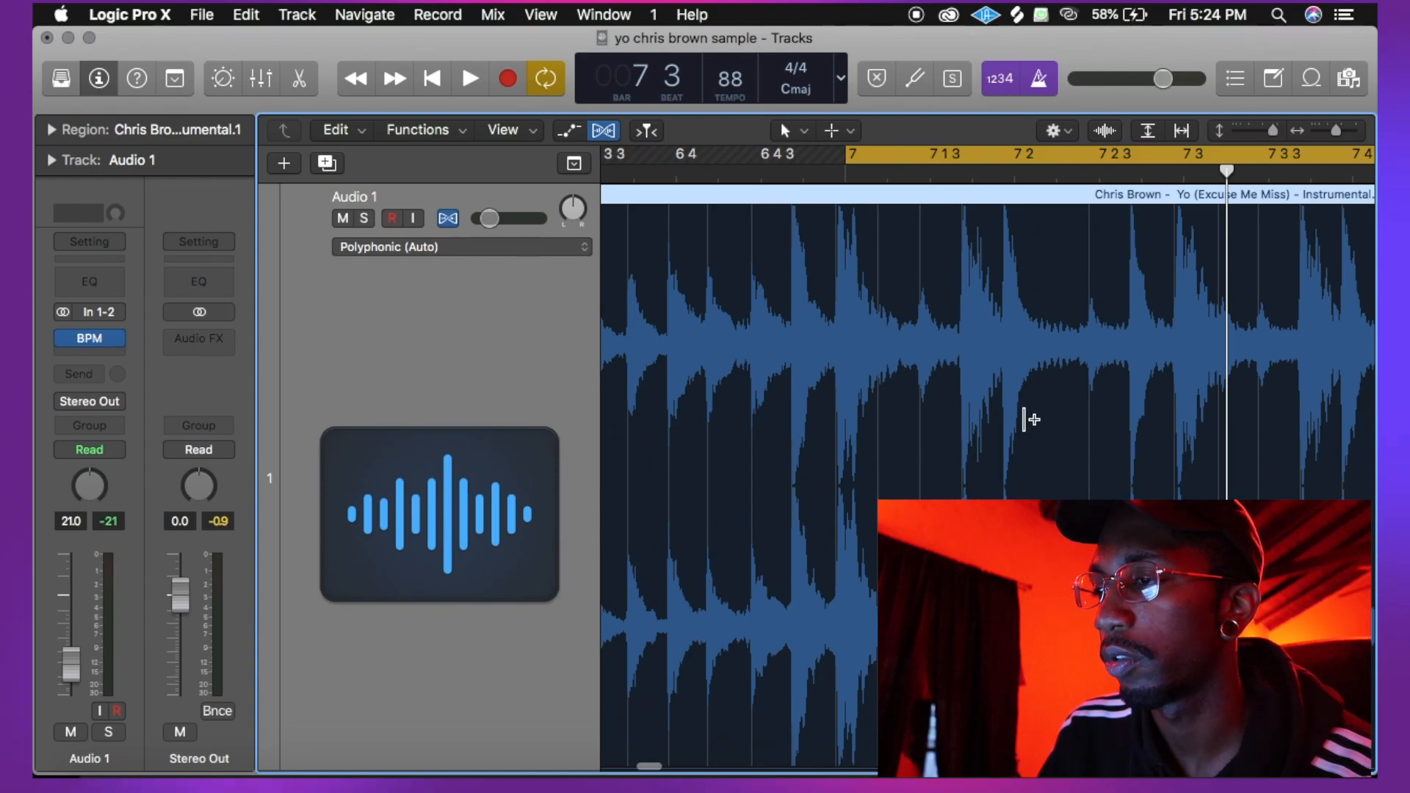
scroll(1025, 419, "down", 5)
scroll(1057, 368, "right", 4)
scroll(1043, 361, "up", 8)
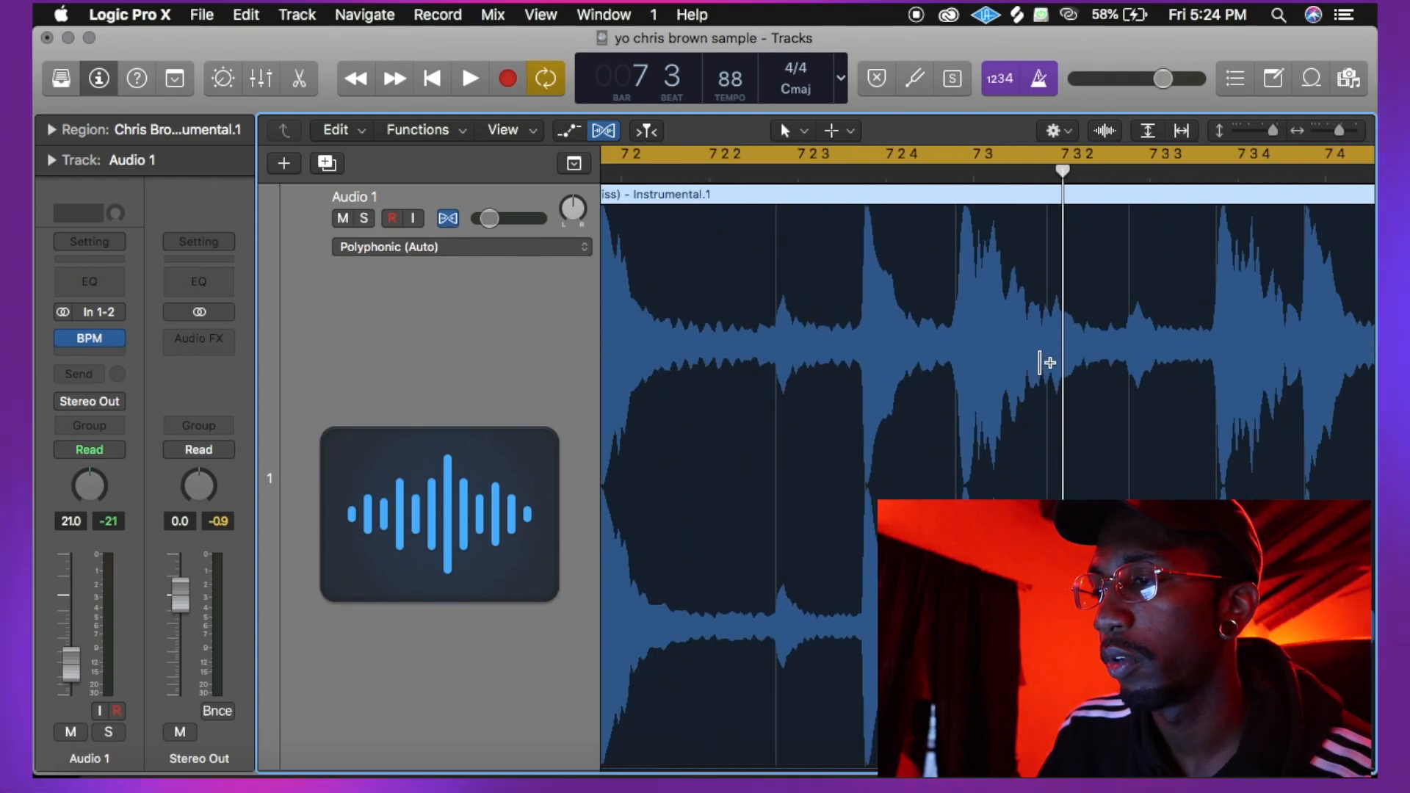
scroll(1044, 366, "down", 4)
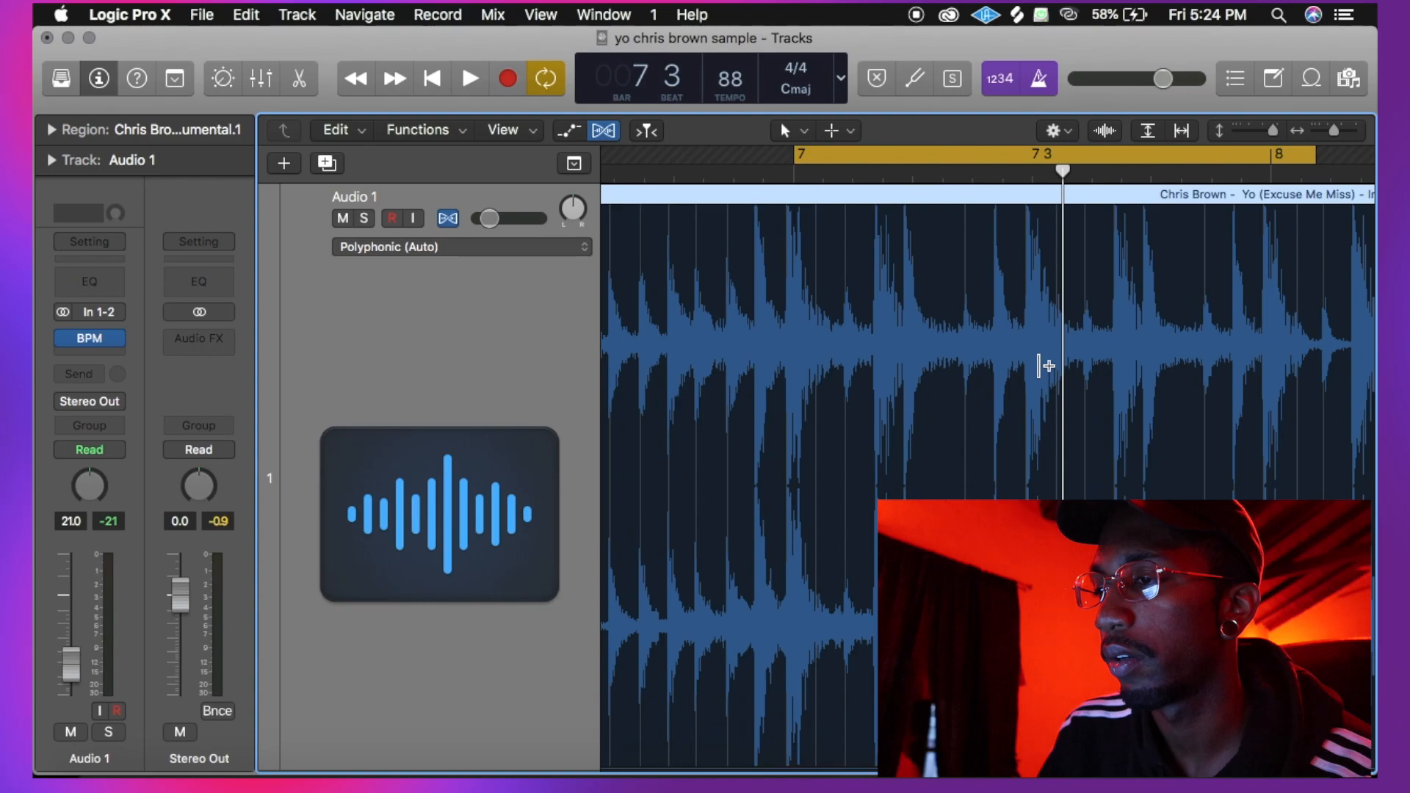
key("space")
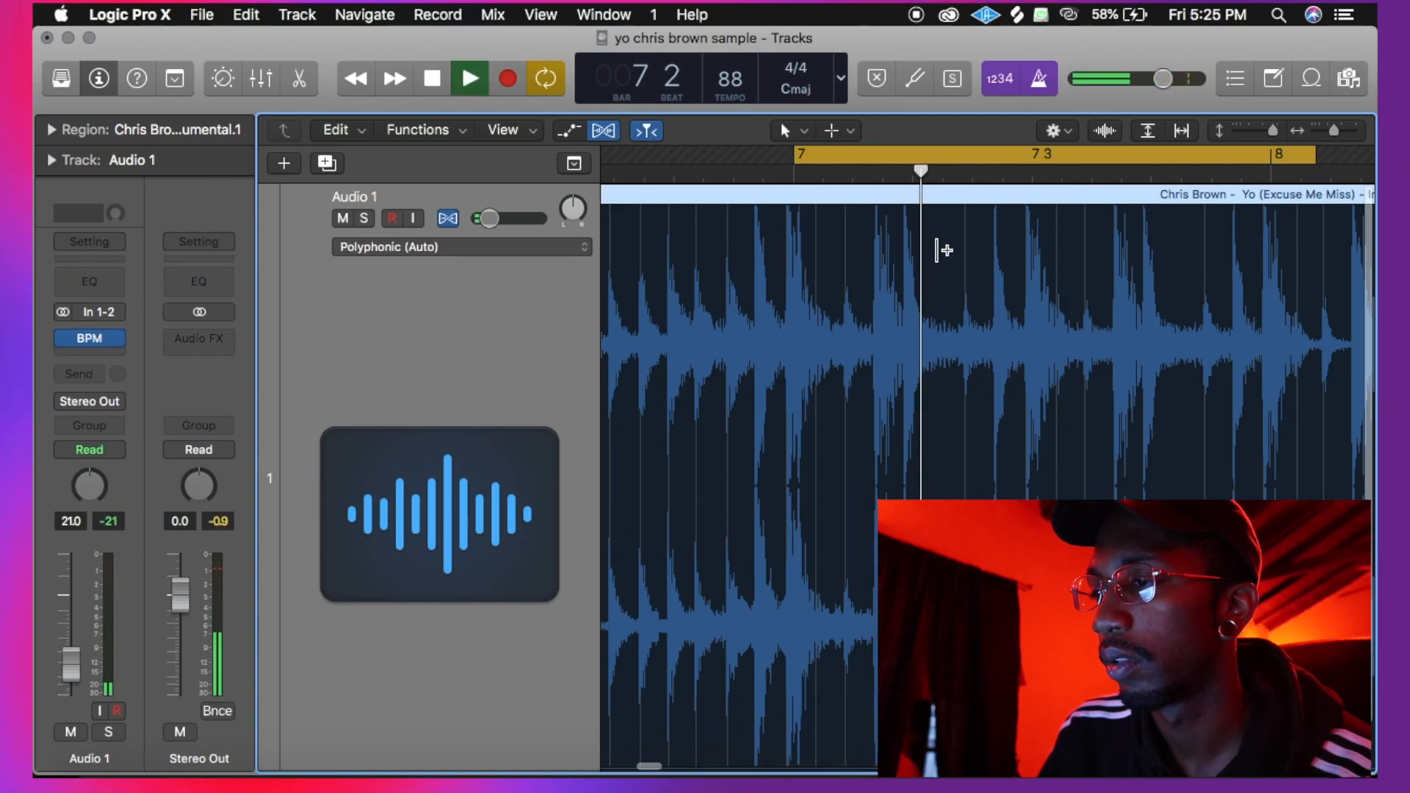
key("space")
Replay the drum hits after bar 7 and flex the transient just before 7 1 4 onto that grid line
scroll(940, 250, "up", 4)
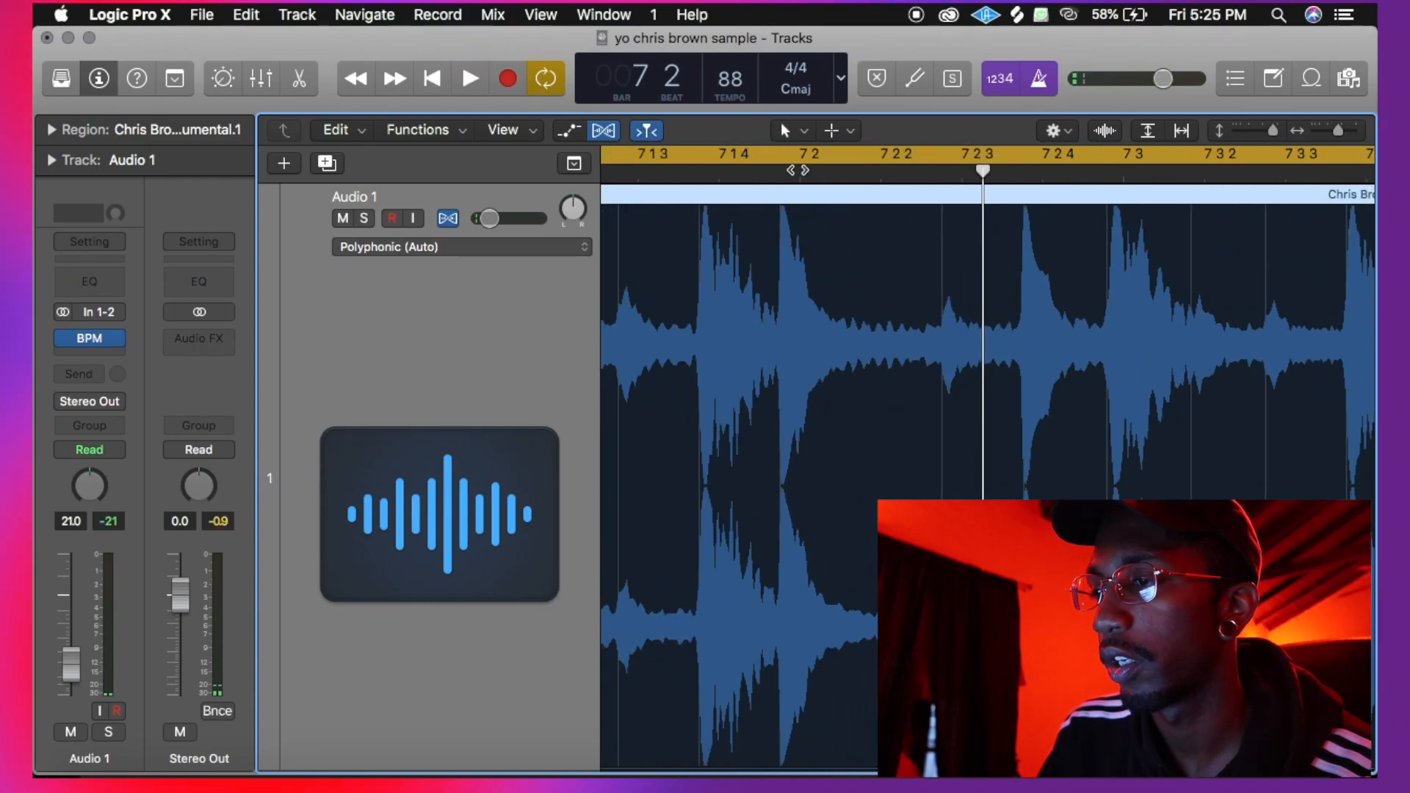
key("space")
key("space")
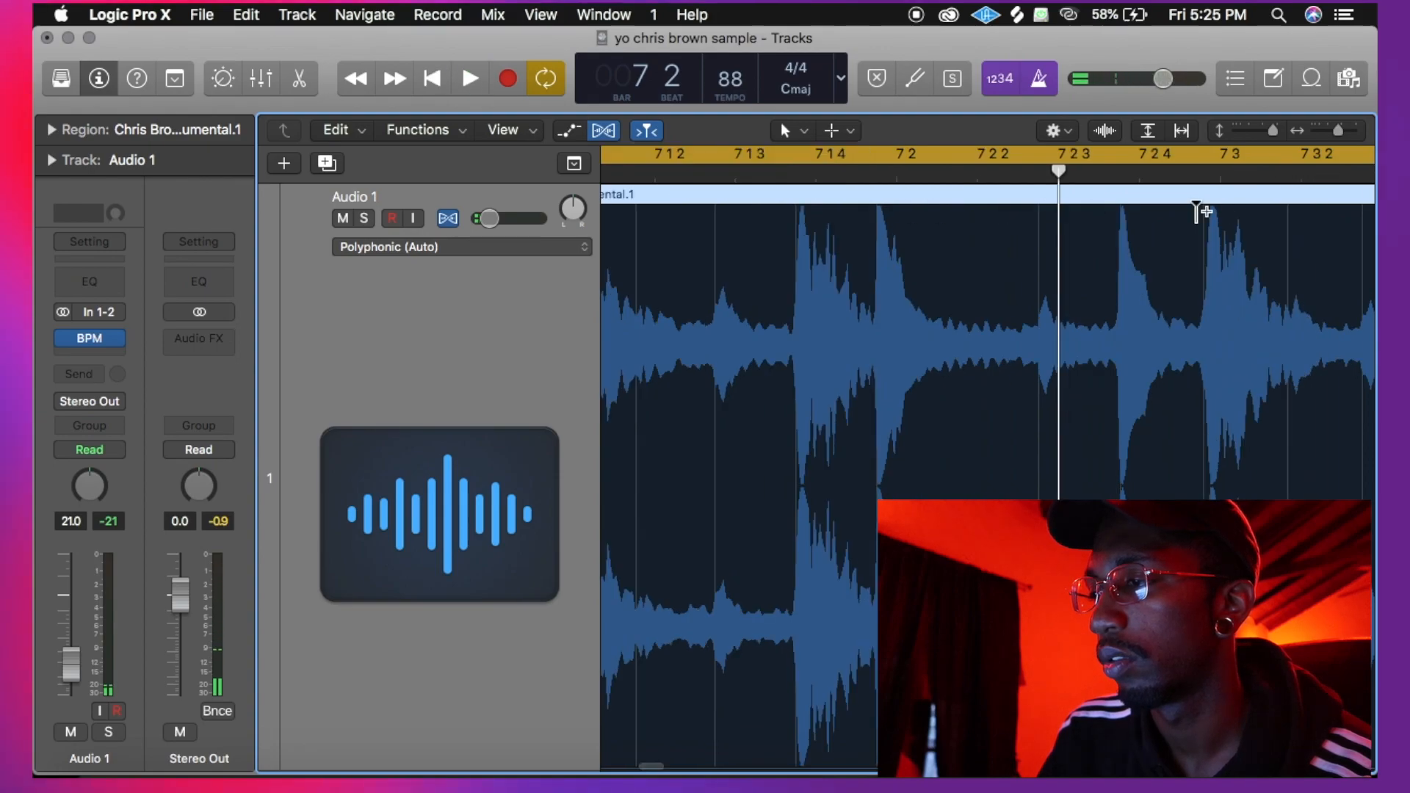
key("space")
key("space")
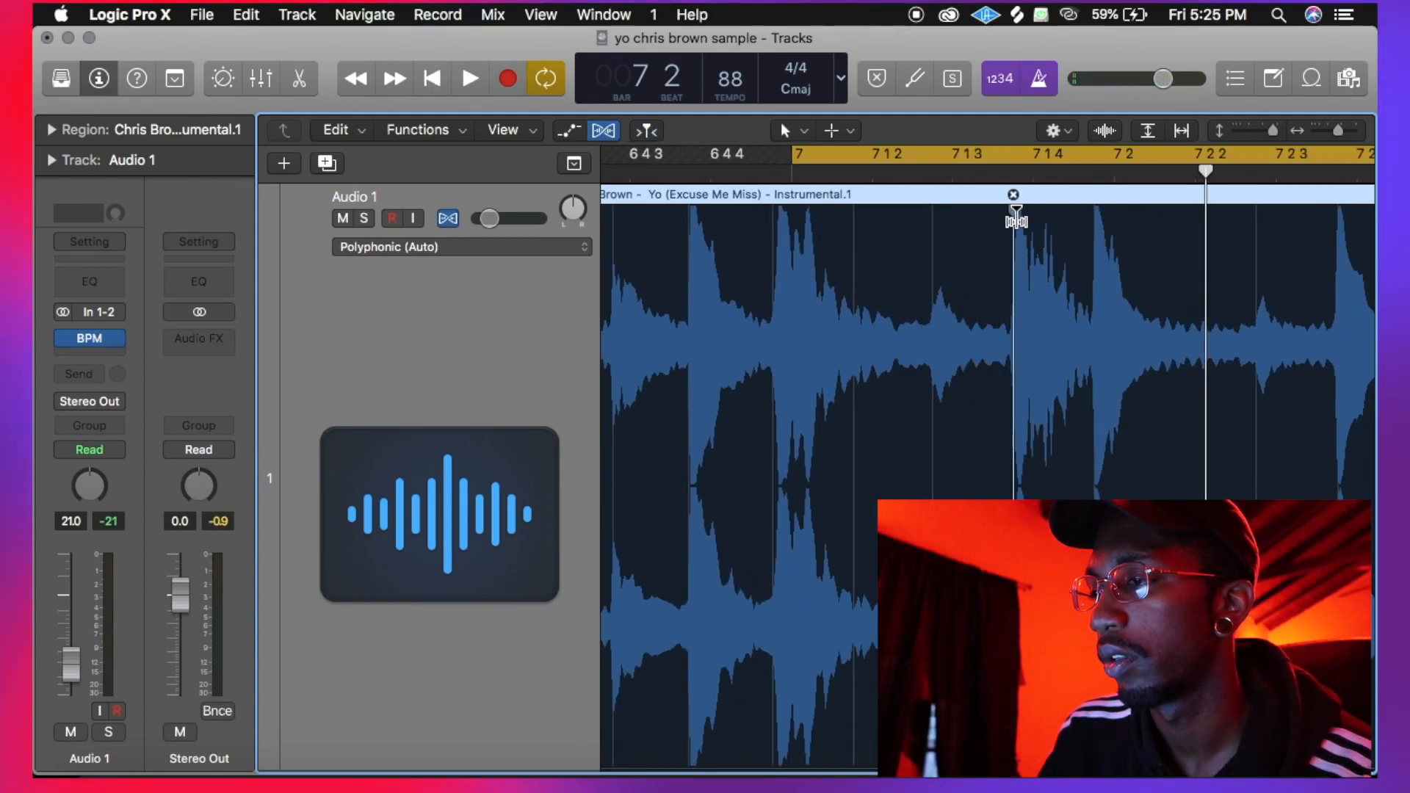
left_click_drag(1014, 220, 1034, 217)
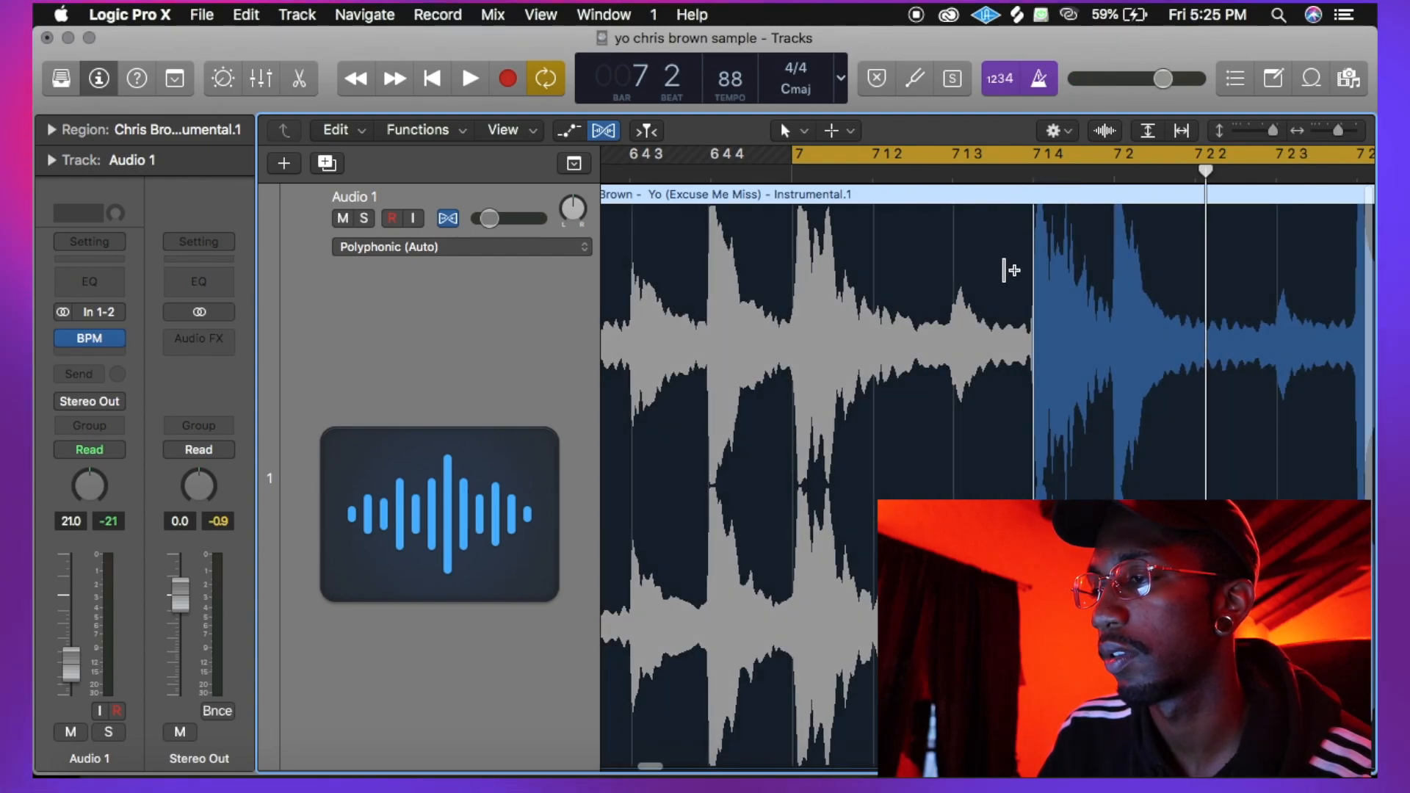
Play the flexed section from bar 7, turn cycling off, and continue past bar 8 before stopping
key("space")
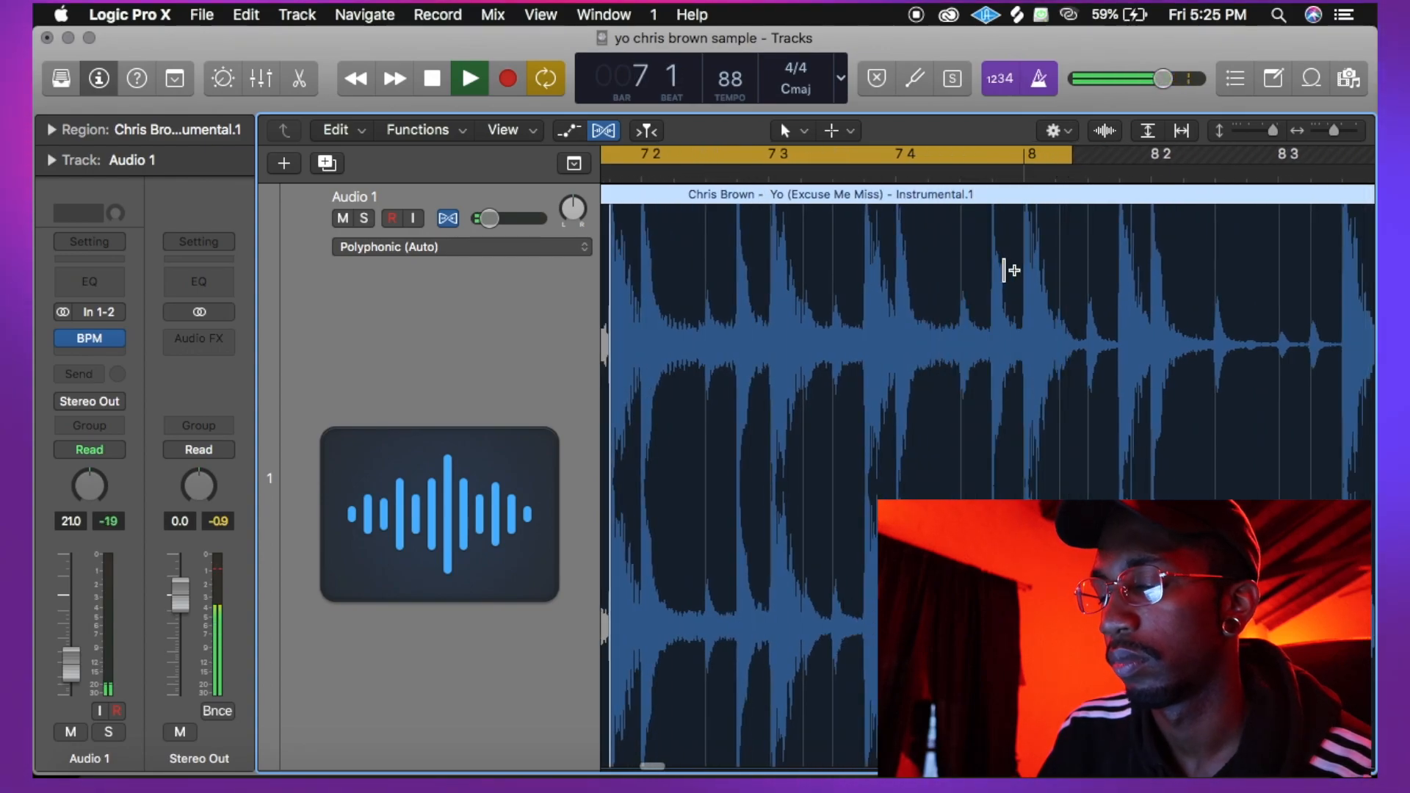
key("c")
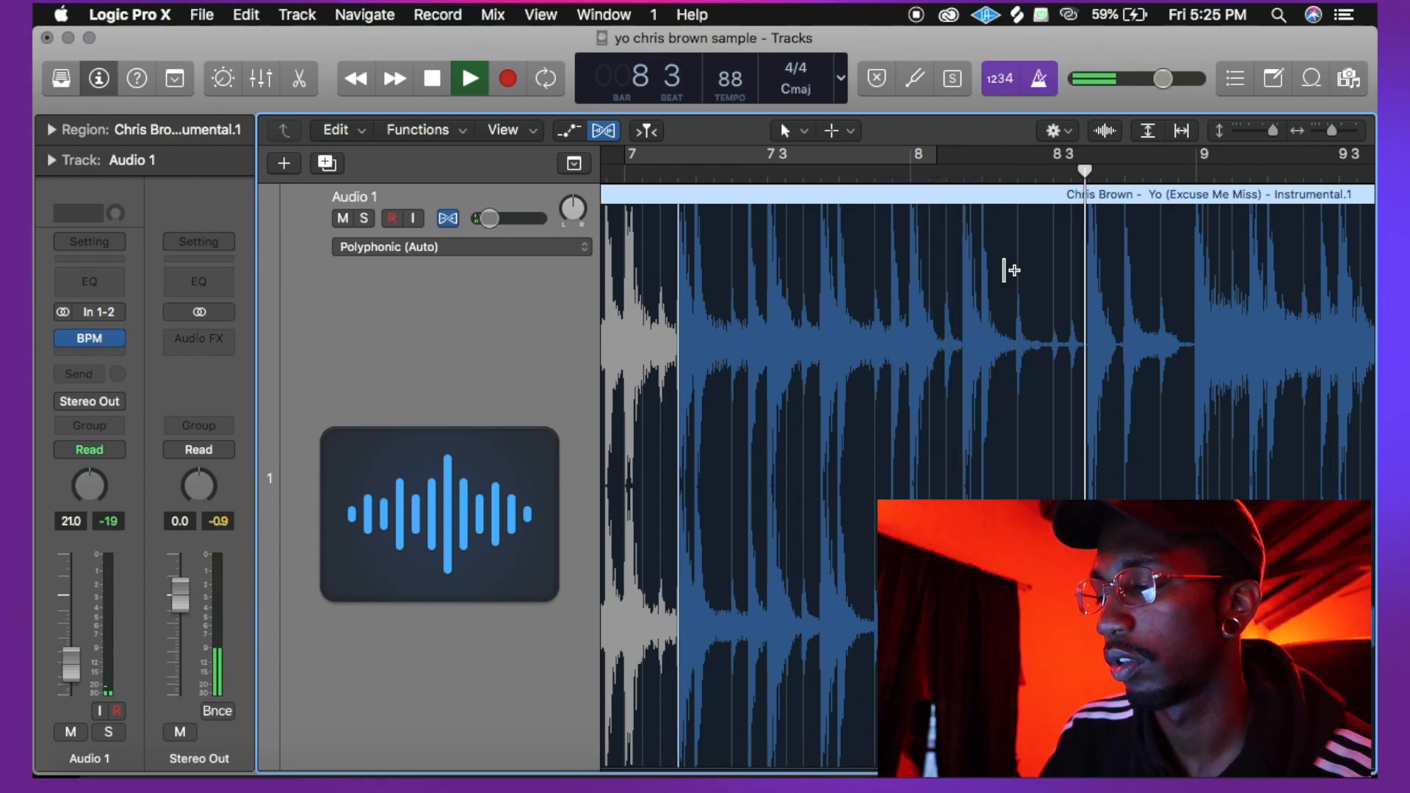
key("space")
Go to the start of the project and nudge the sample region slightly earlier to line its start up with bar 1
key("Return")
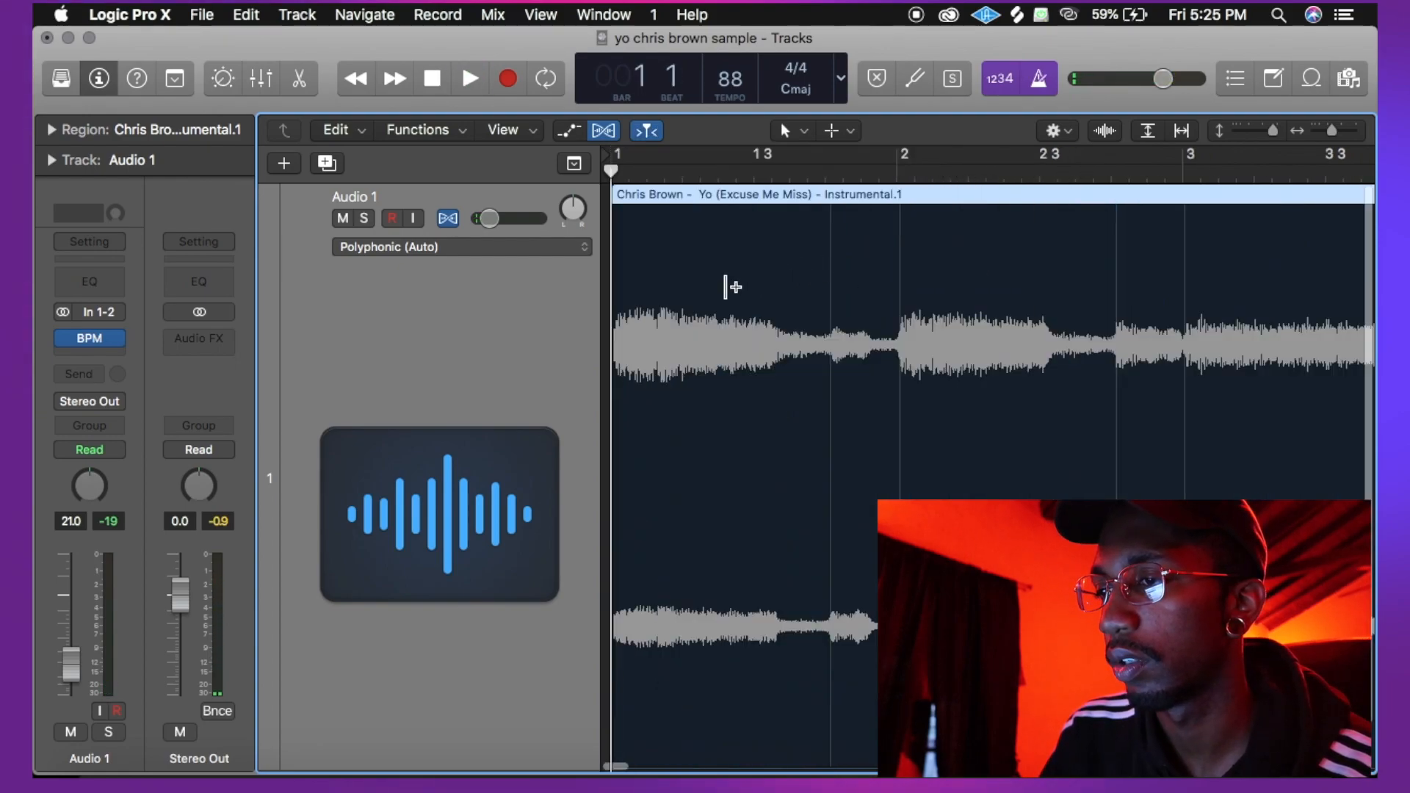
scroll(725, 287, "up", 15)
scroll(727, 282, "down", 15)
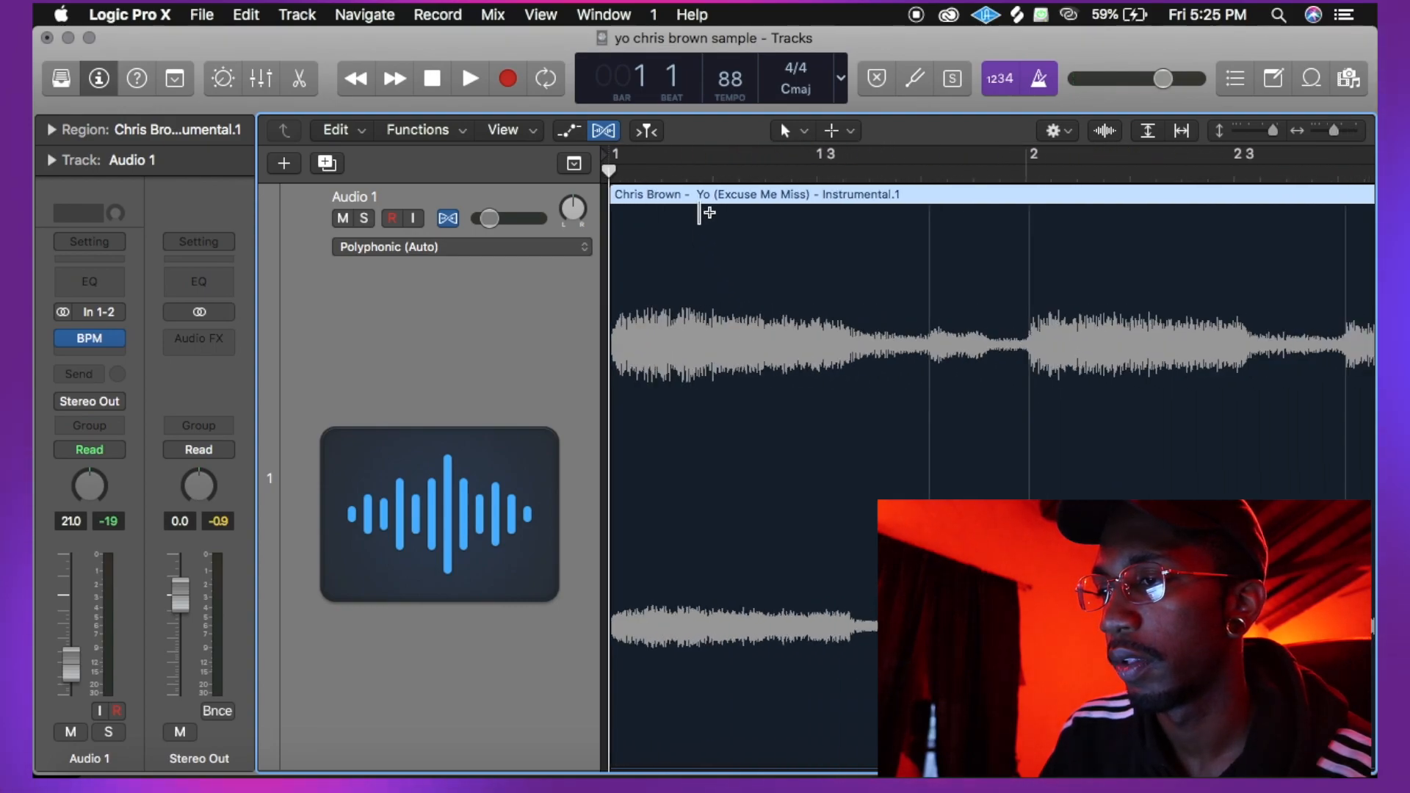
left_click(661, 195)
scroll(659, 197, "up", 10)
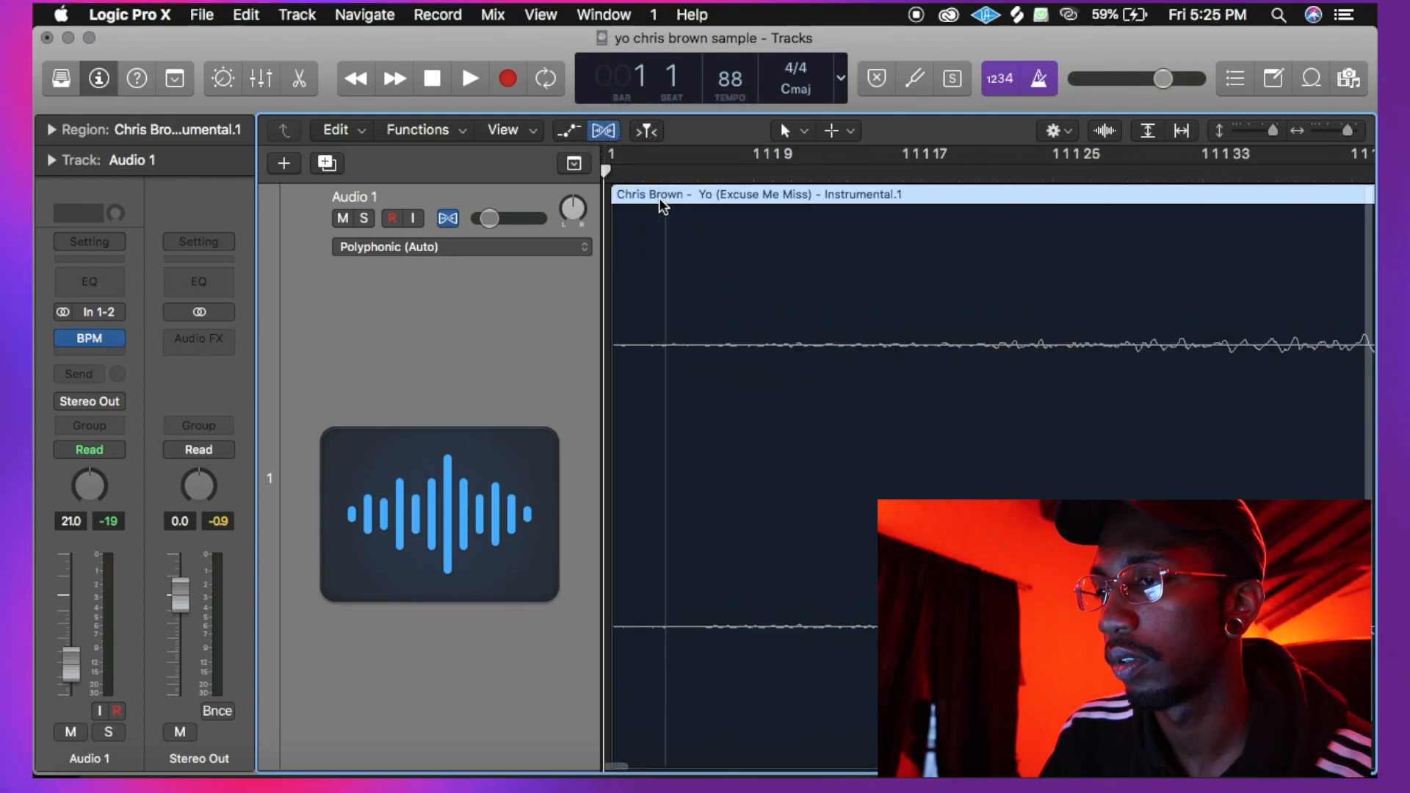
left_click_drag(658, 197, 629, 195)
Cycle the section from bar 7 to just past bar 8 and replay it to check the flexed hits against the metronome
scroll(698, 247, "down", 10)
scroll(696, 247, "right", 20)
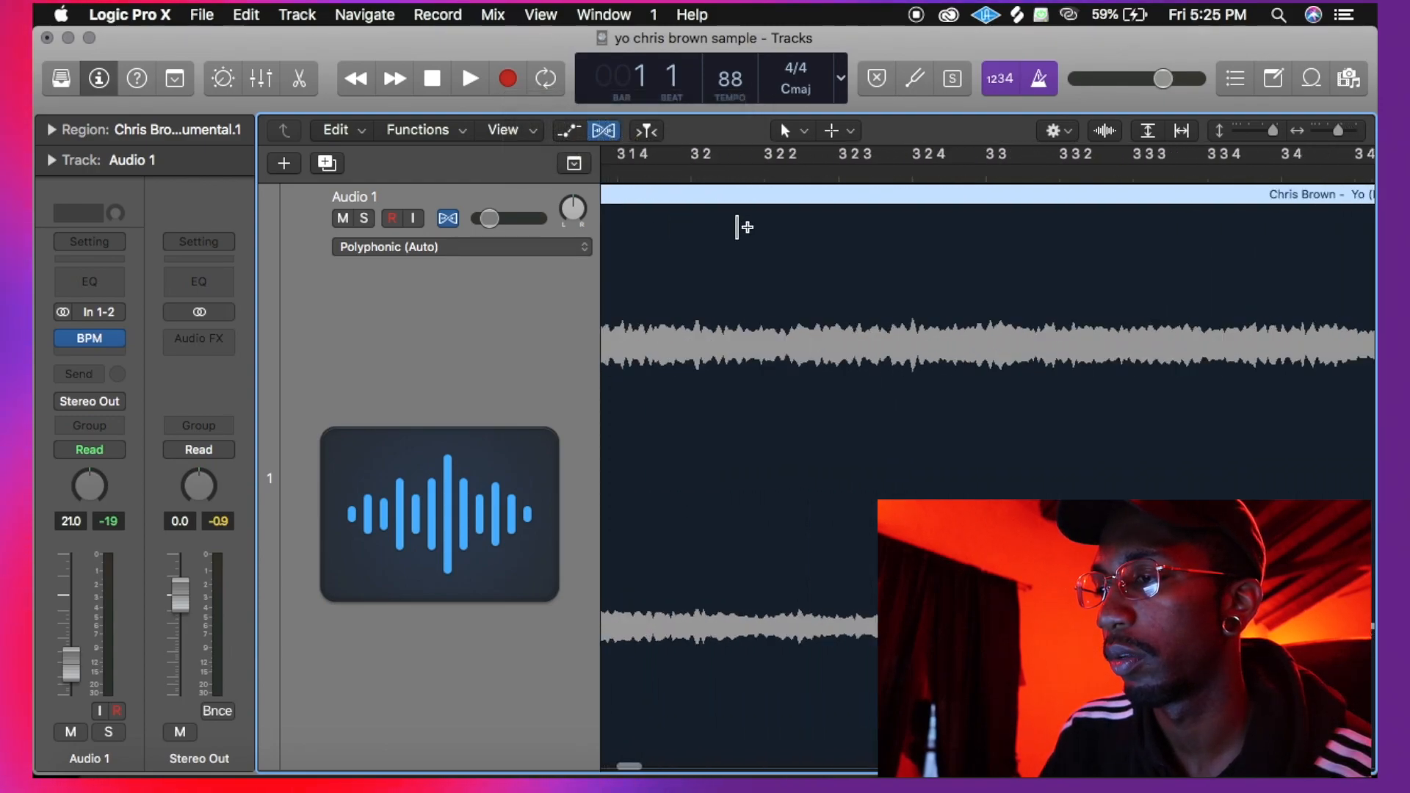
scroll(737, 226, "down", 8)
key("c")
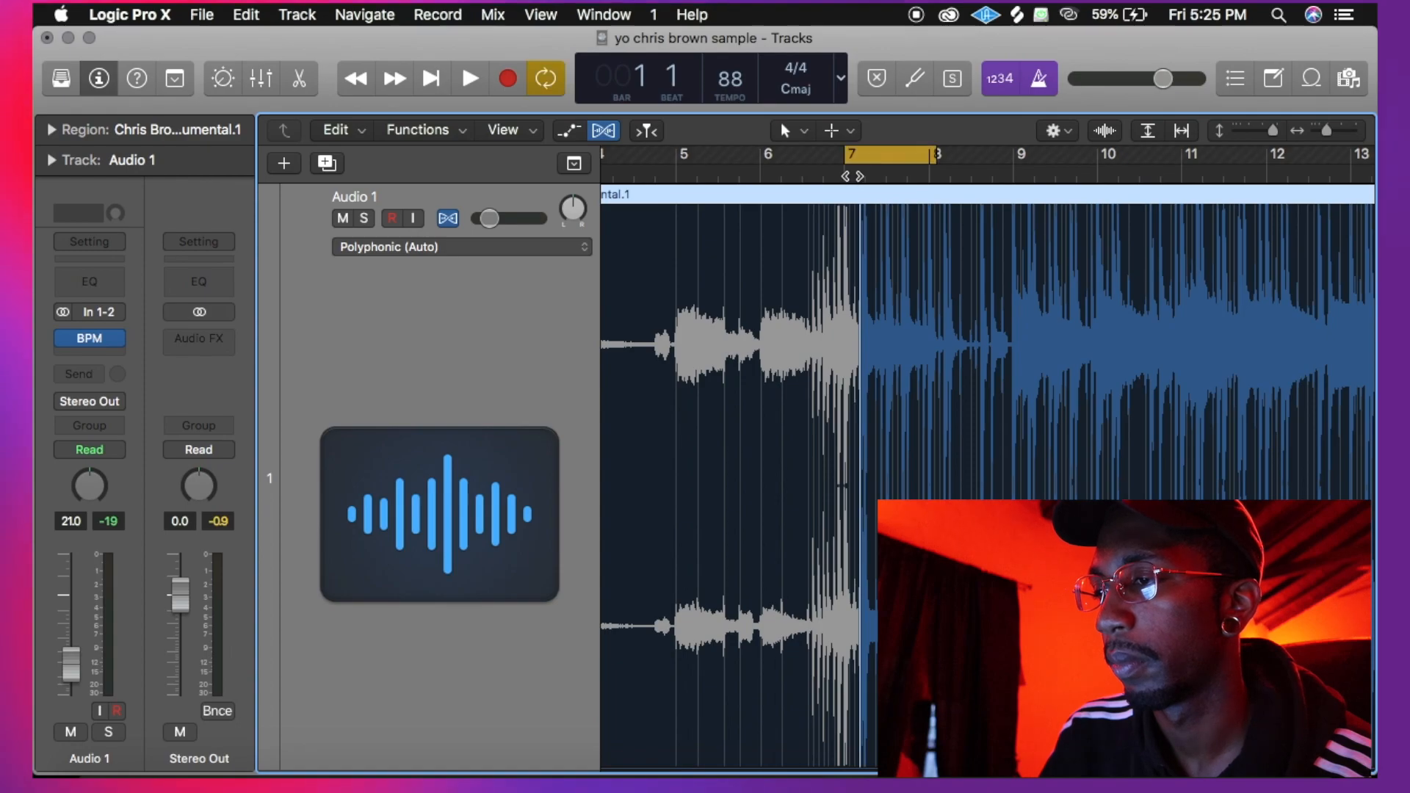
key("space")
scroll(852, 176, "up", 10)
key("space")
key("space")
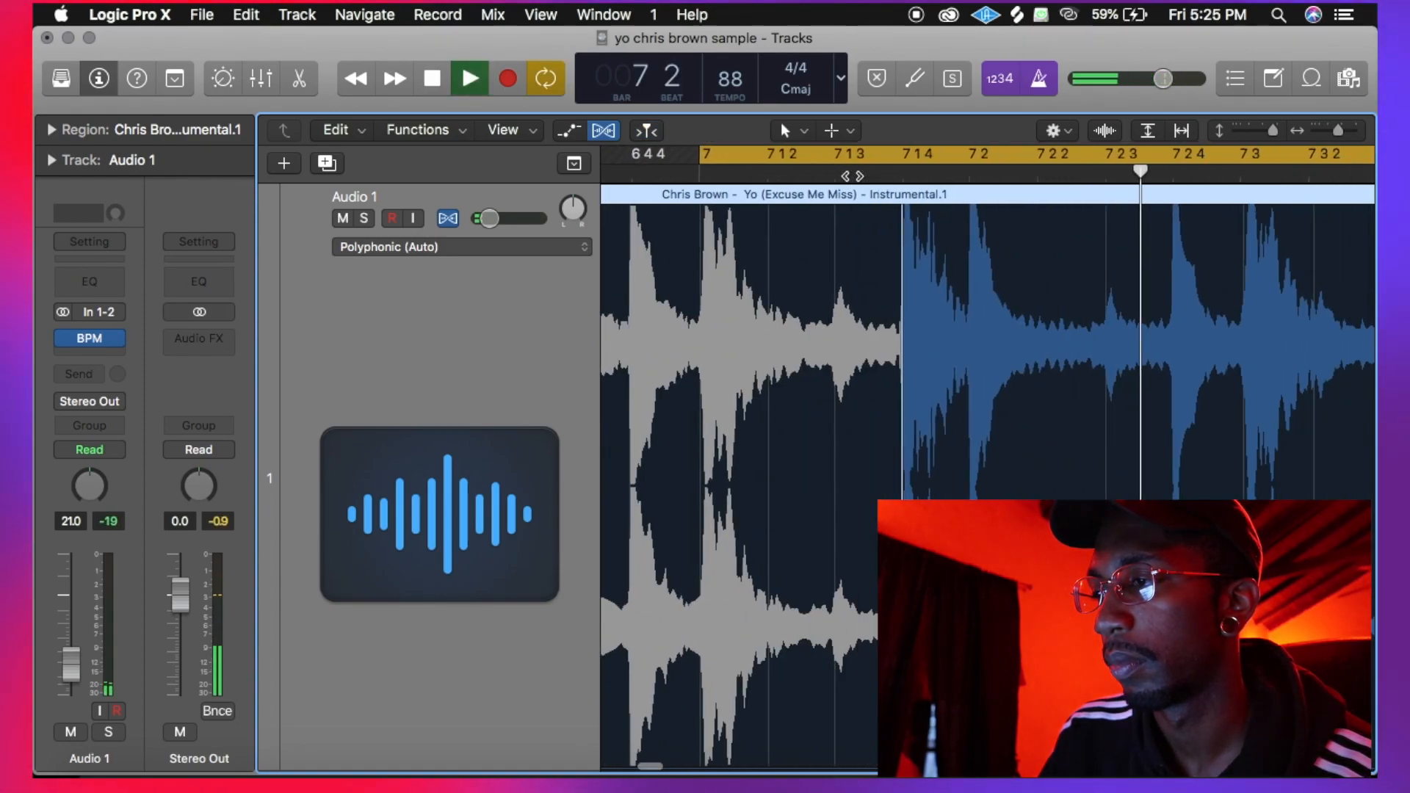
key("space")
Play the sample from bar 1 into bar 7 without cycling, re-enable the cycle, and stop playback
scroll(852, 176, "down", 10)
key("c")
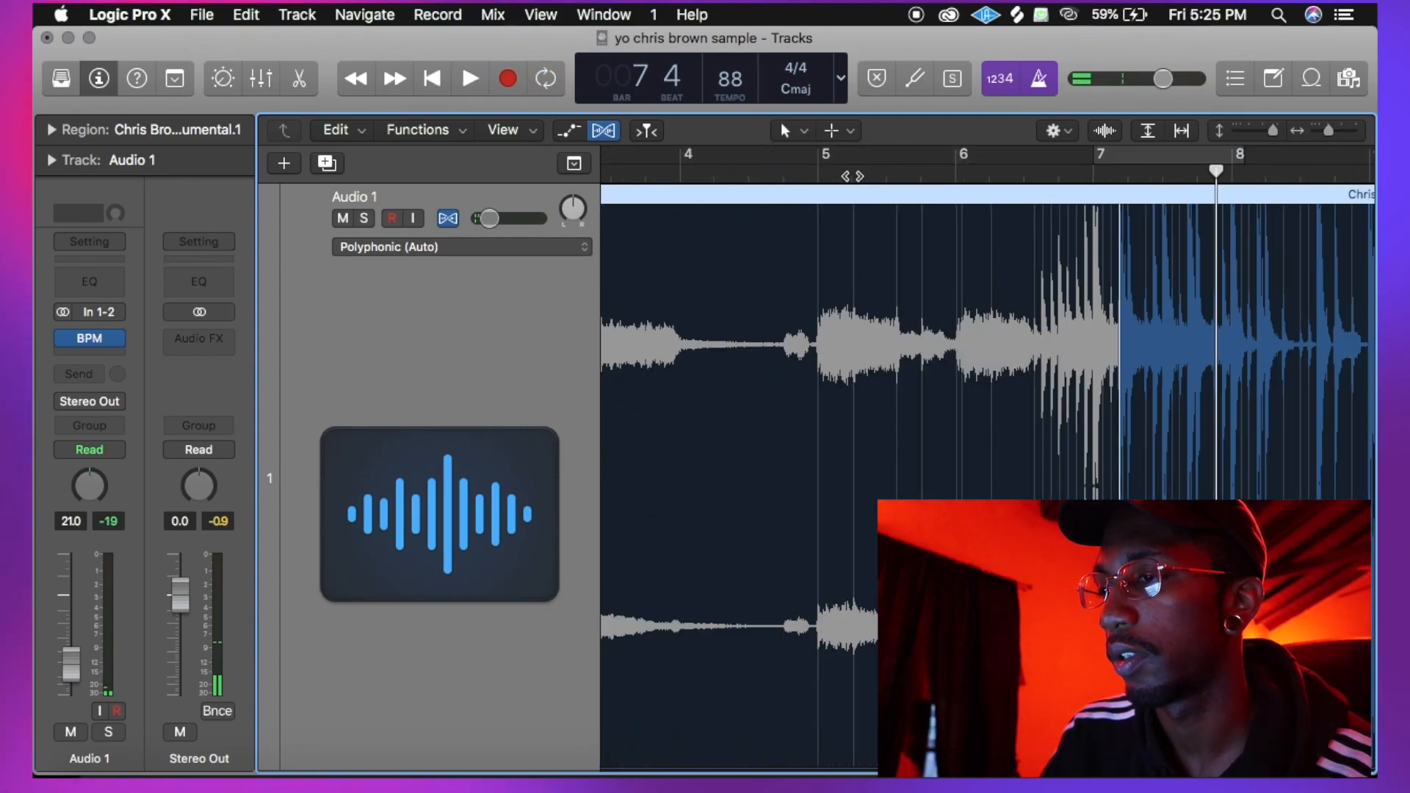
key("Return")
key("space")
key("space")
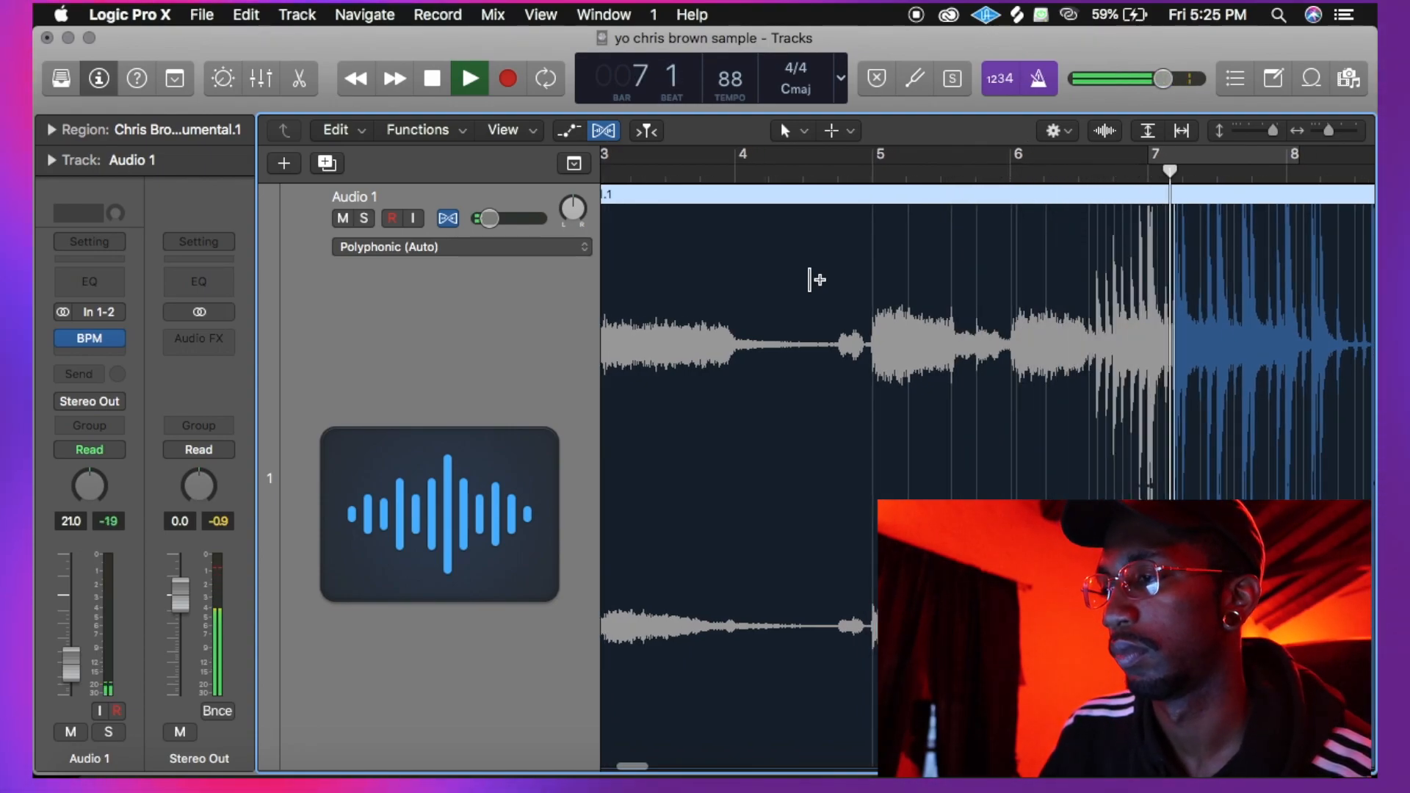
key("c")
key("space")
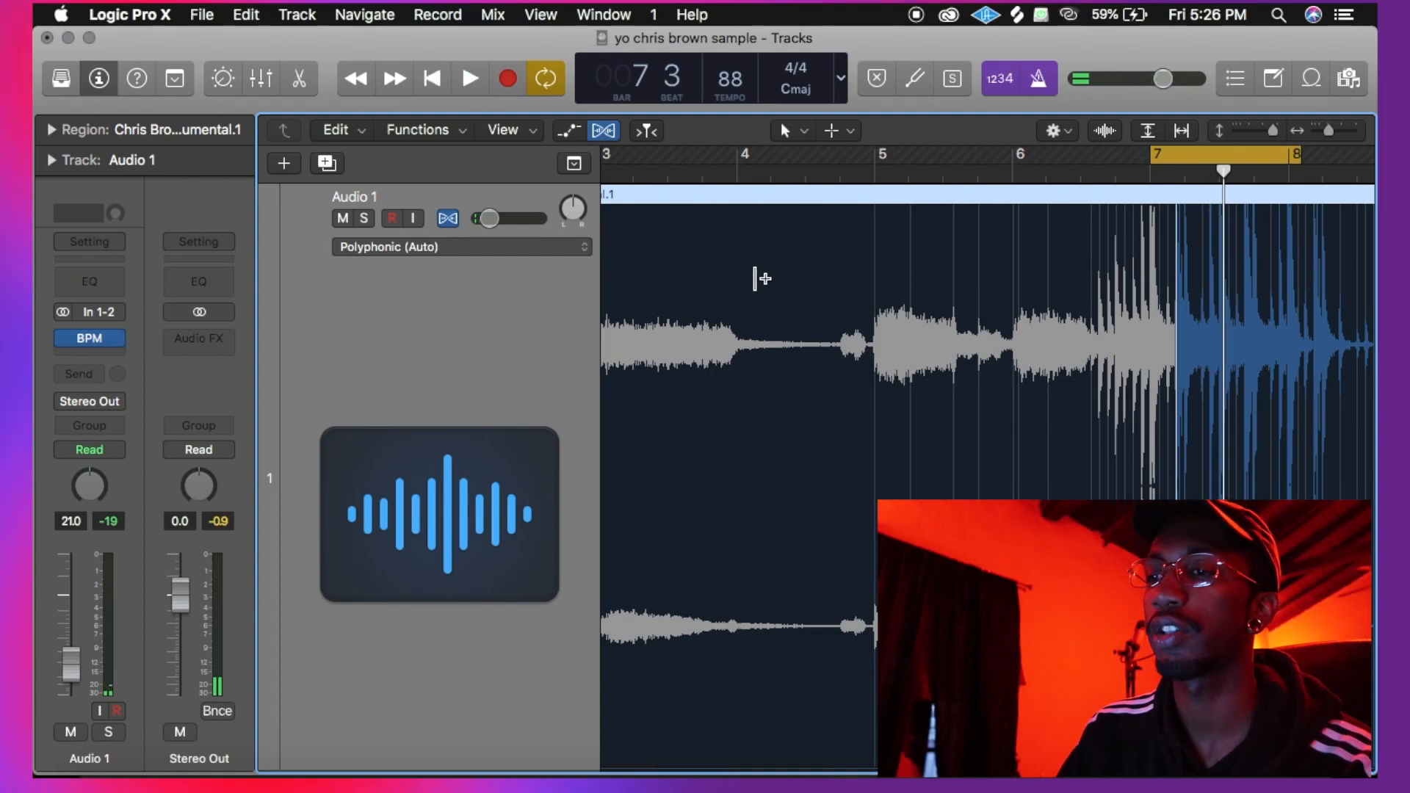
Reset the Audio 1 track volume to 0.0 dB and return the playhead to the start of the project
left_click(501, 221, "alt")
scroll(718, 352, "left", 5)
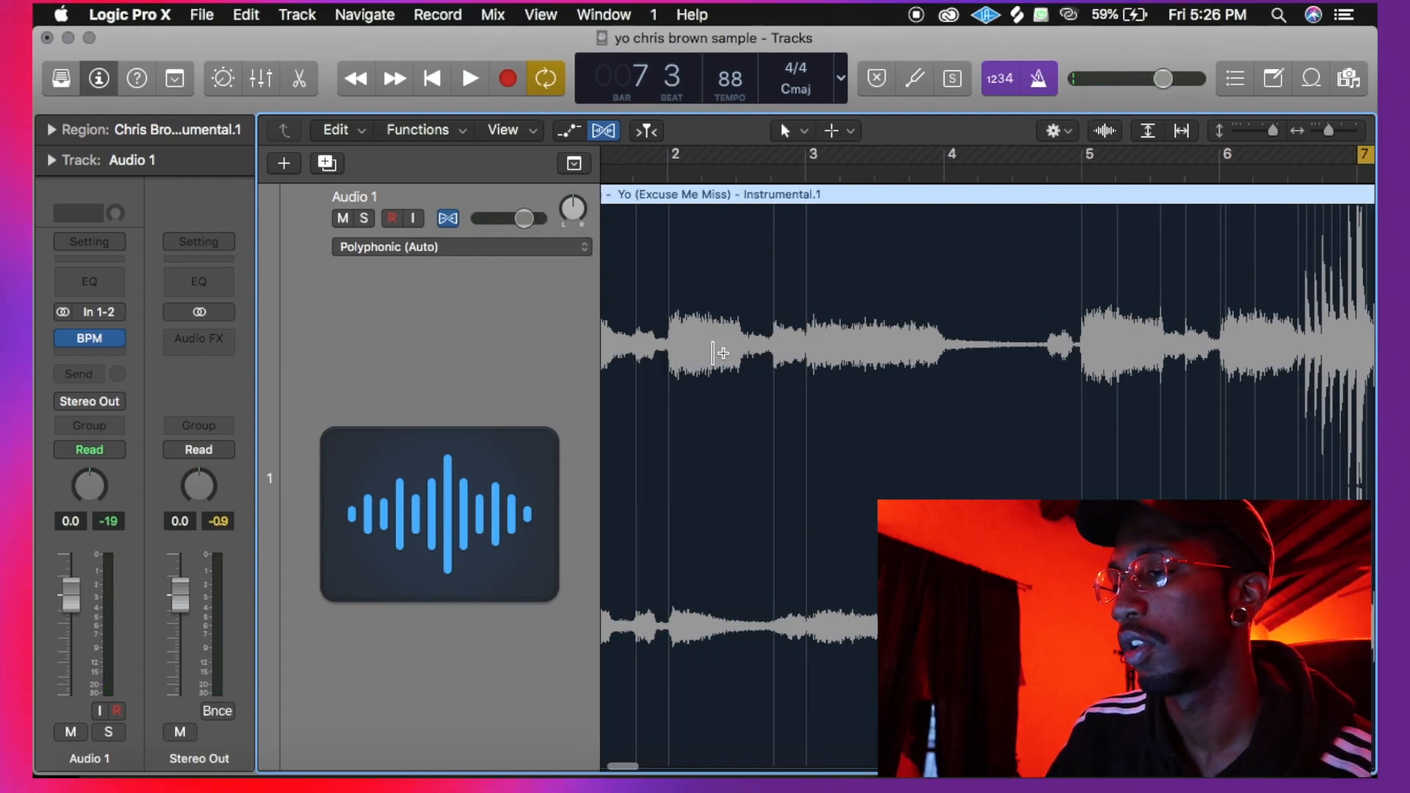
key("Return")
scroll(877, 317, "down", 5)
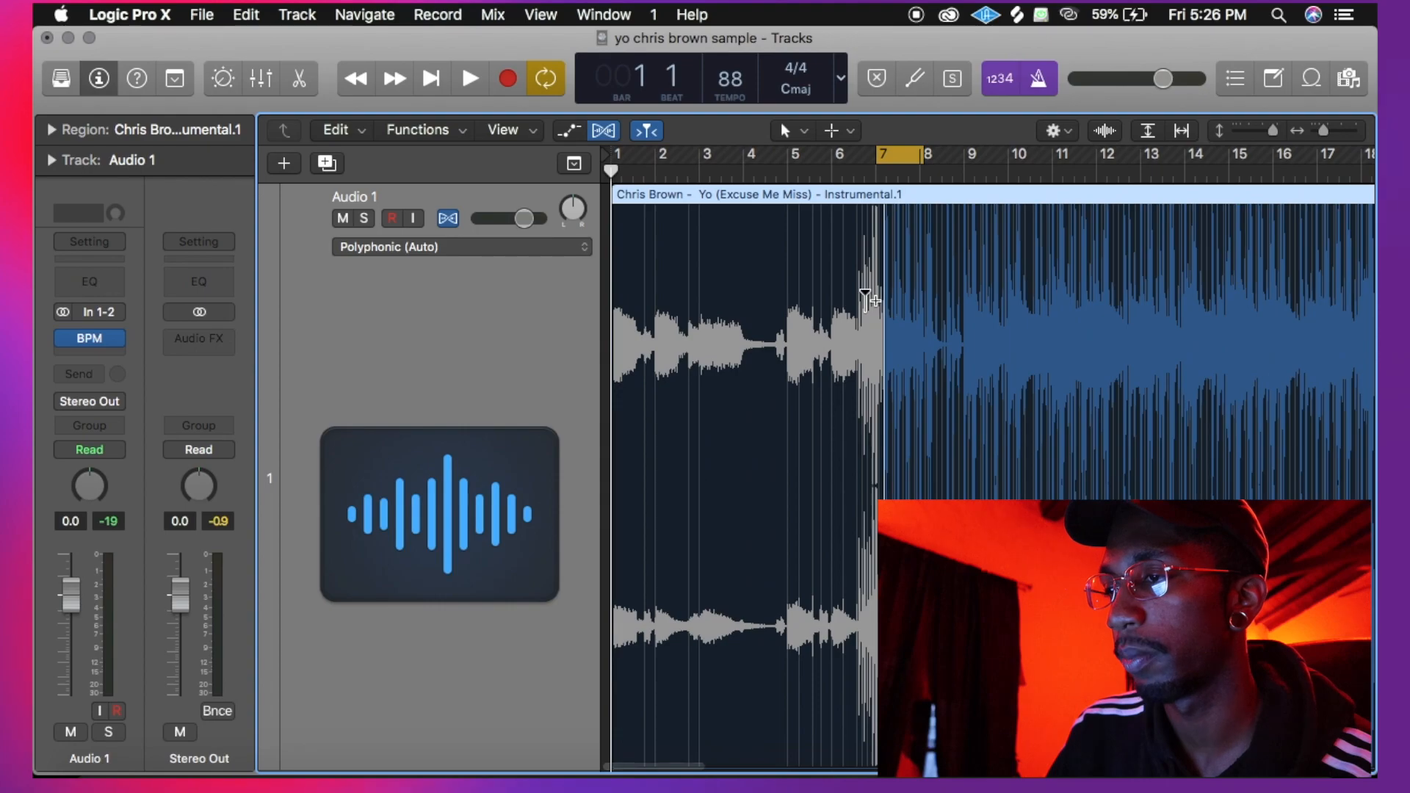
scroll(865, 301, "up", 3)
scroll(865, 301, "down", 1)
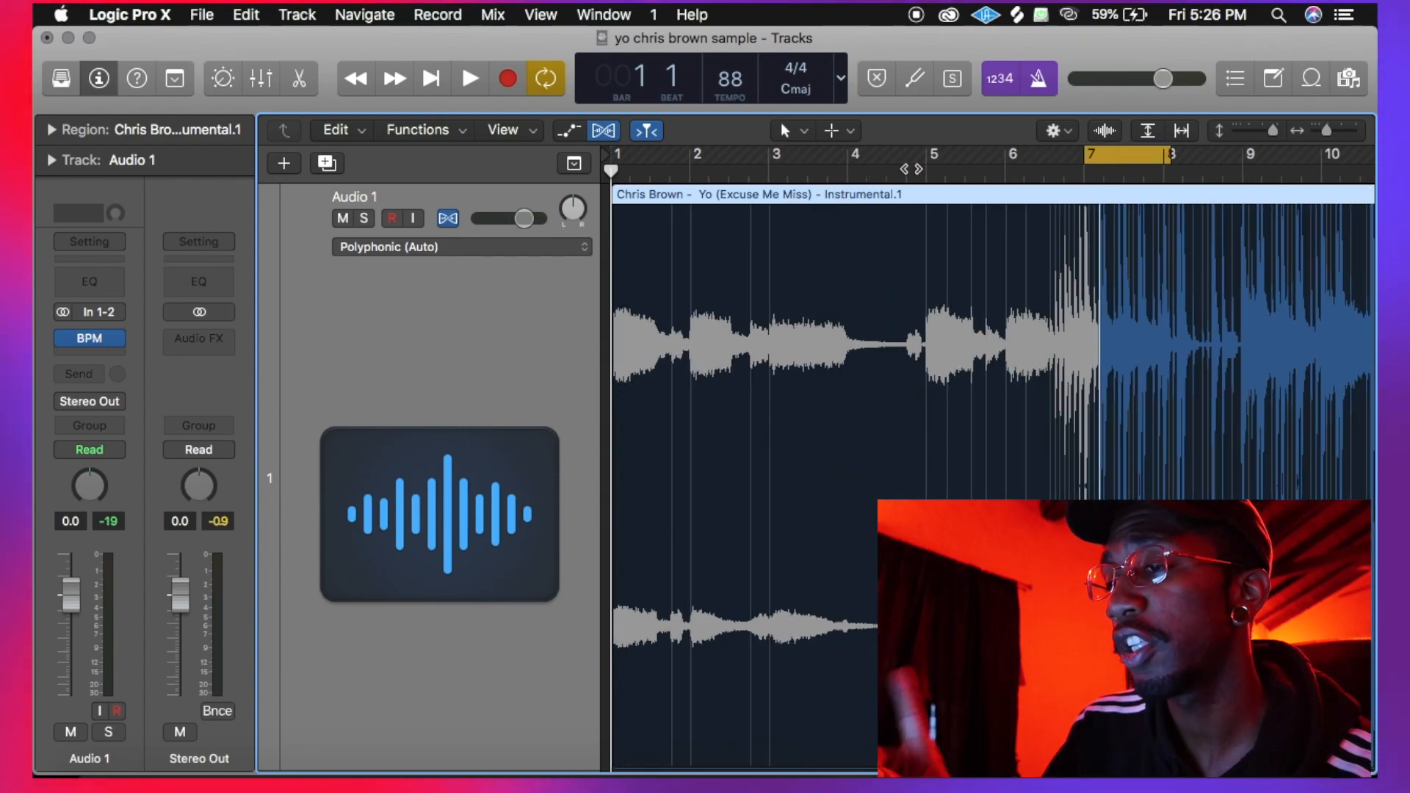
Turn off the cycle and the metronome, and play the intro from bar 1 to bar 3 in short passages
key("space")
key("space")
key("c")
key("Return")
key("space")
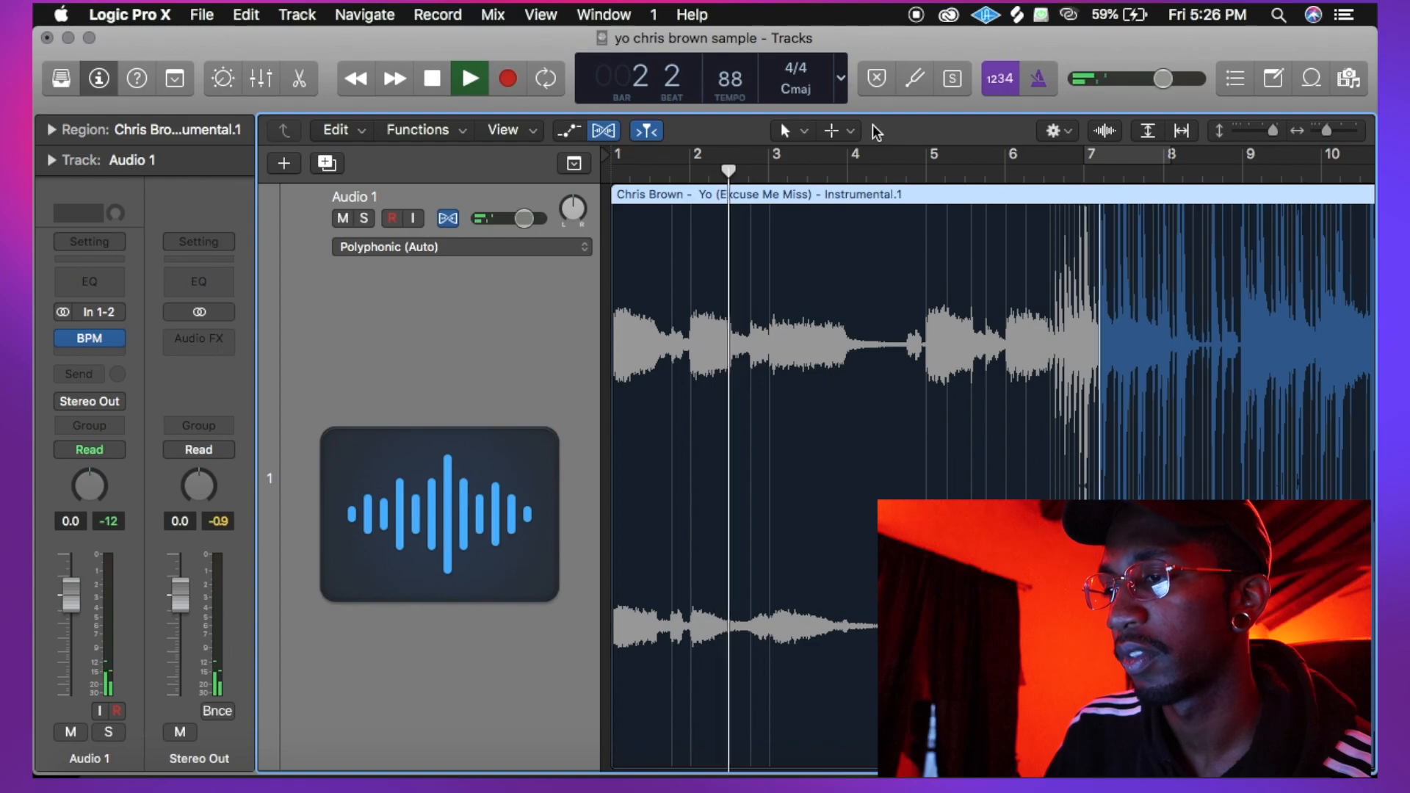
key("space")
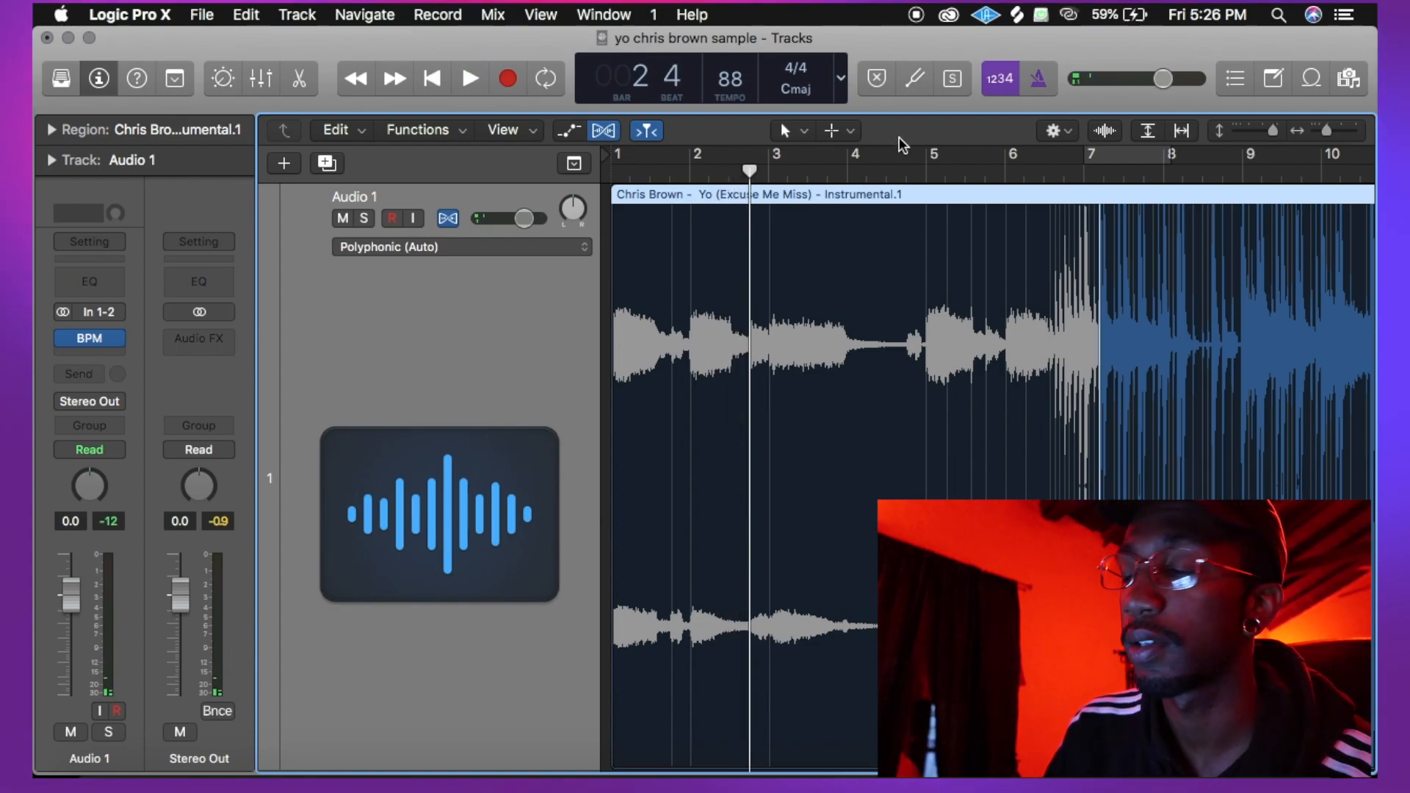
key("space")
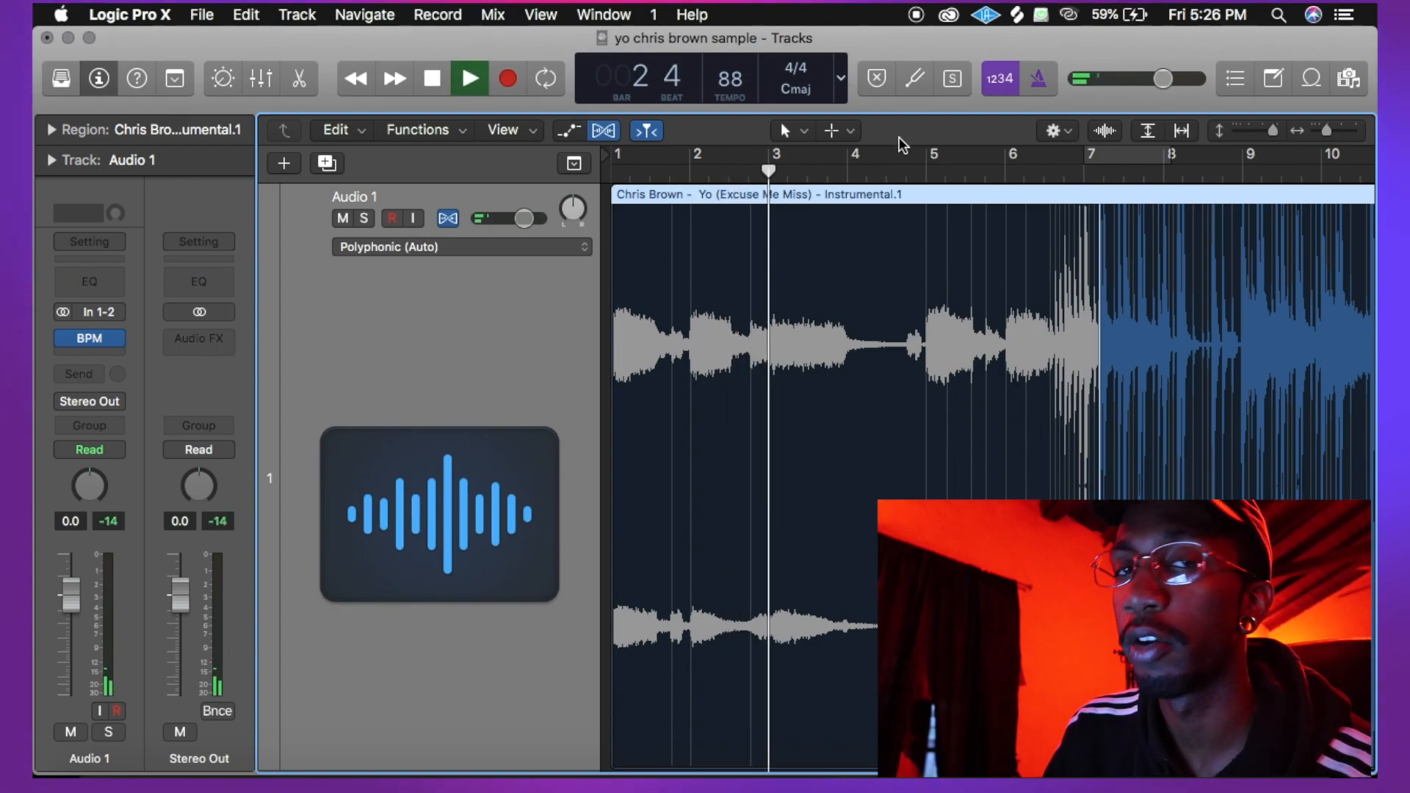
key("space")
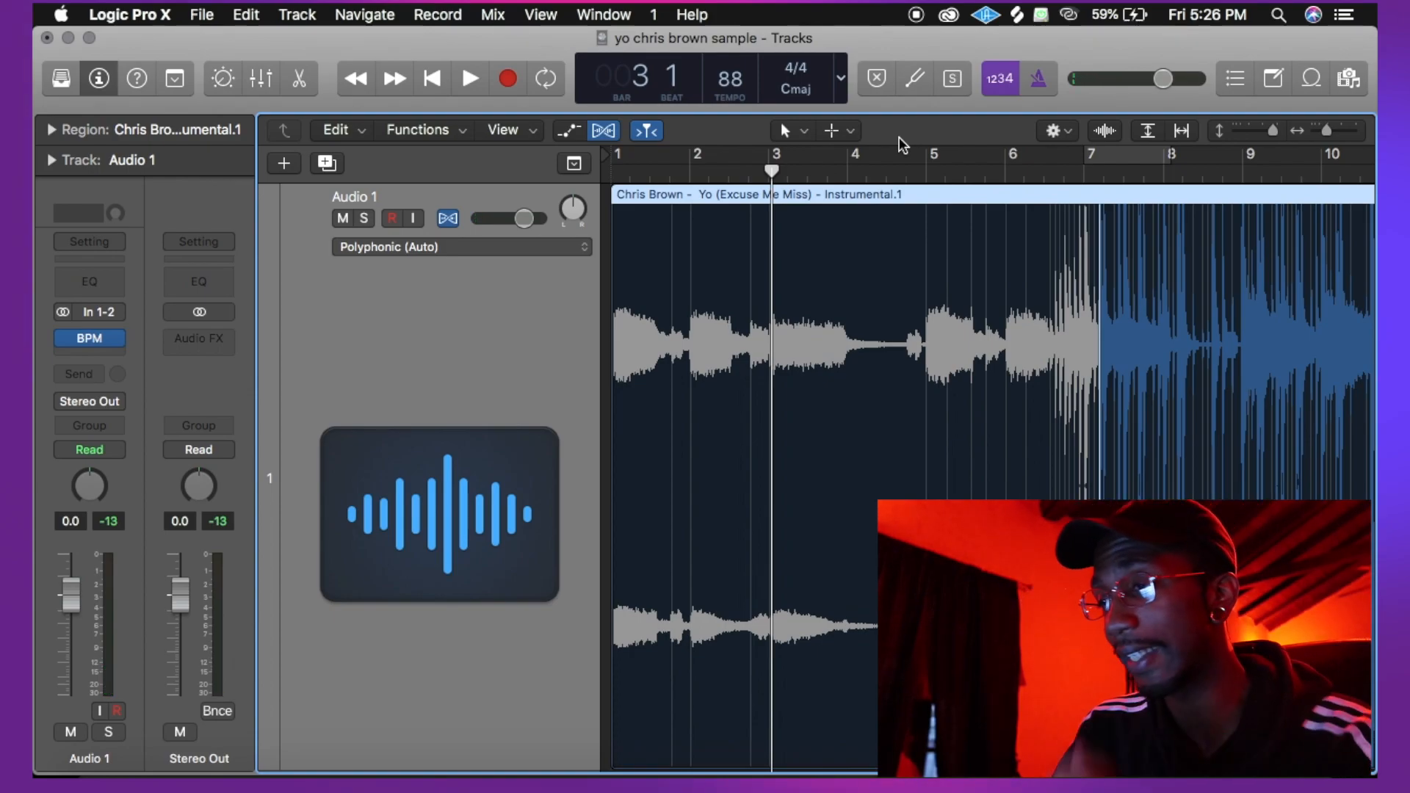
Continue playing the intro from bar 3 to just past bar 5, pausing briefly along the way
key("space")
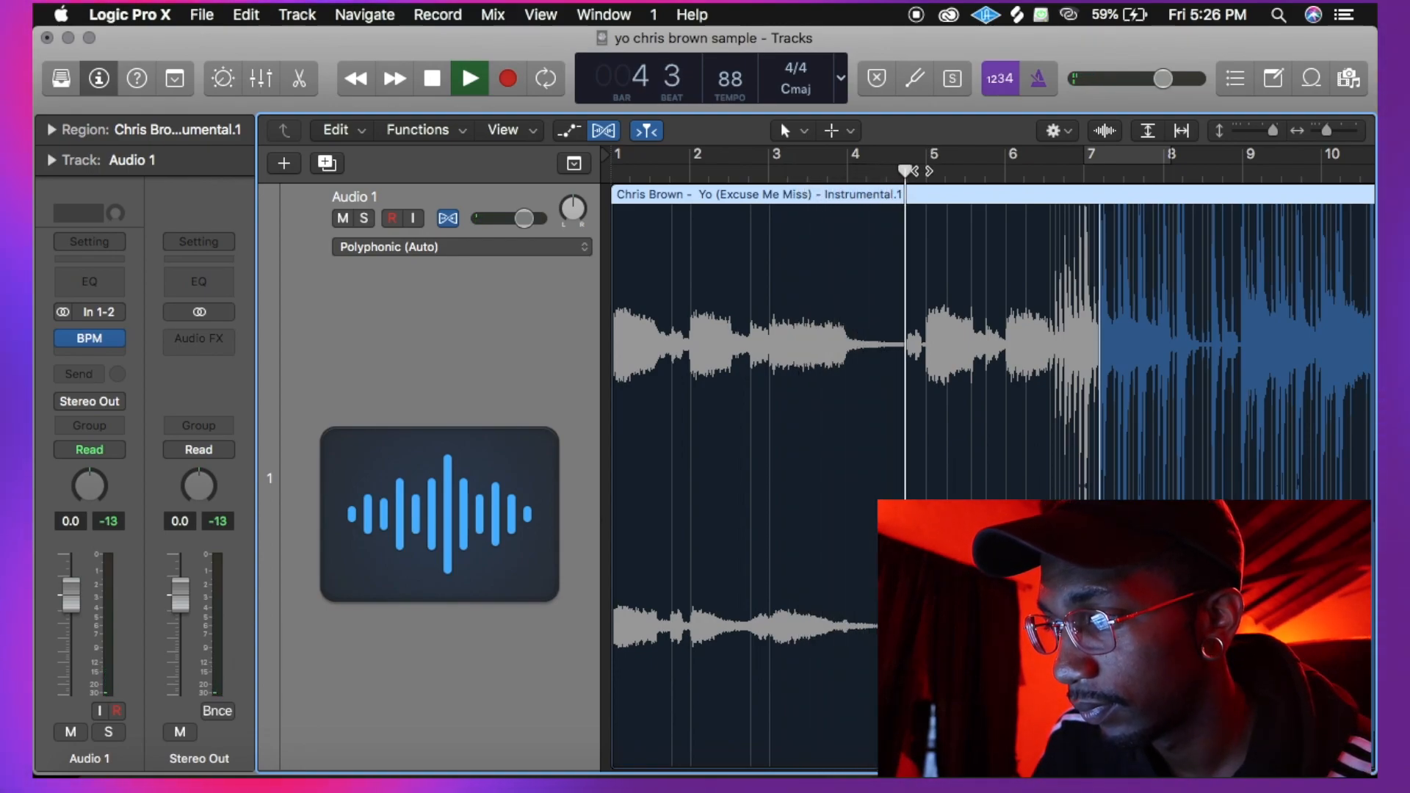
key("space")
key("space")
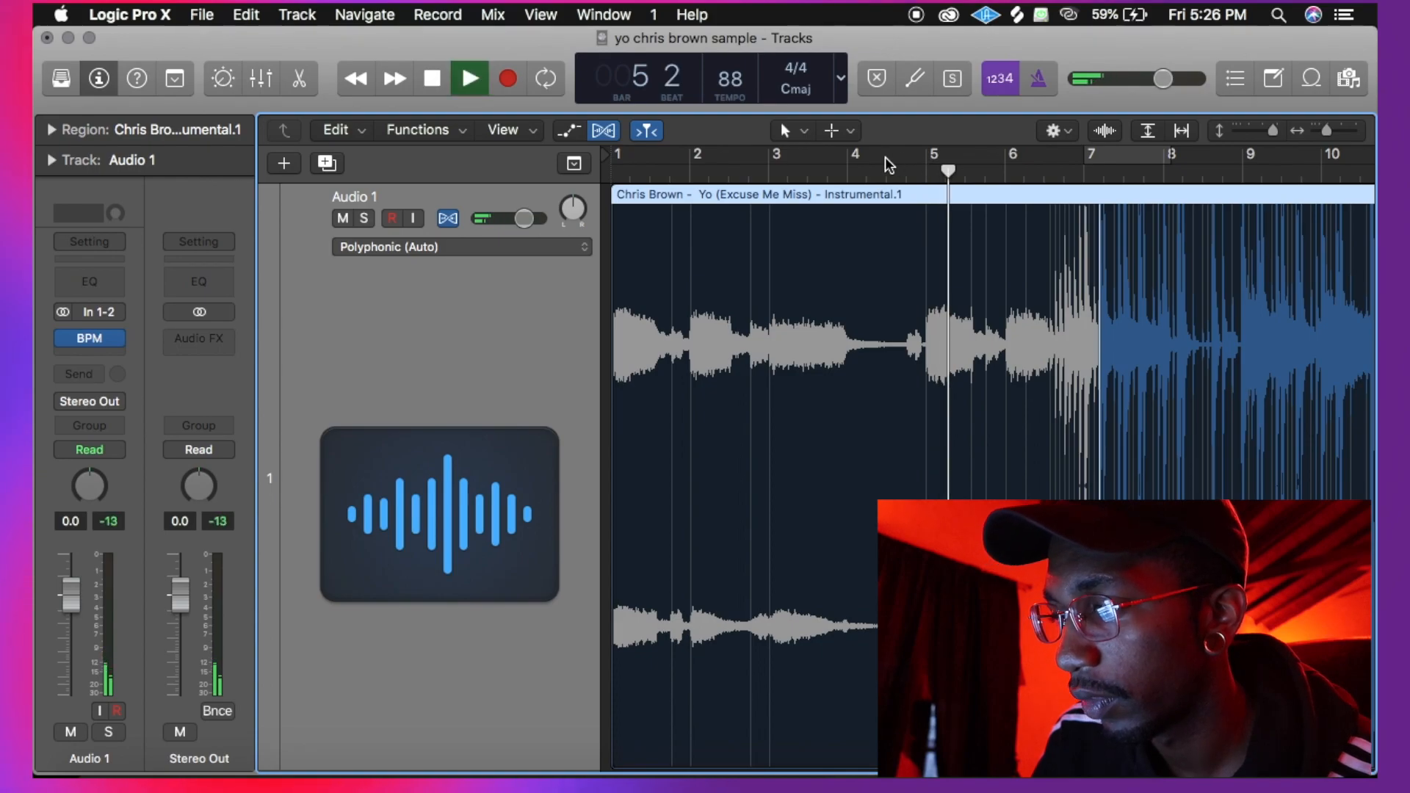
key("space")
Replay the intro from bar 1, stop at bar 5, and set the cycle area from bar 1 to bar 5
key("Return")
key("space")
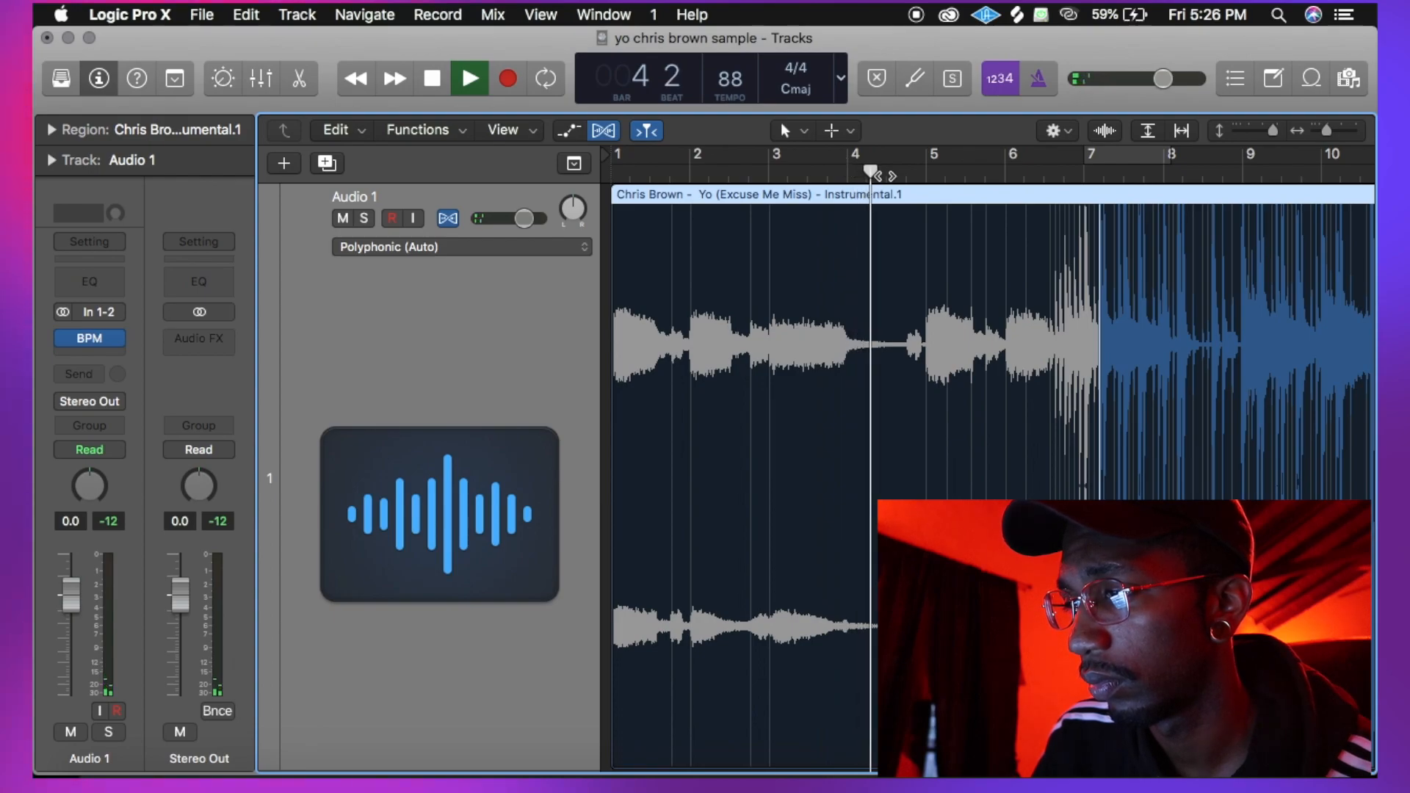
key("space")
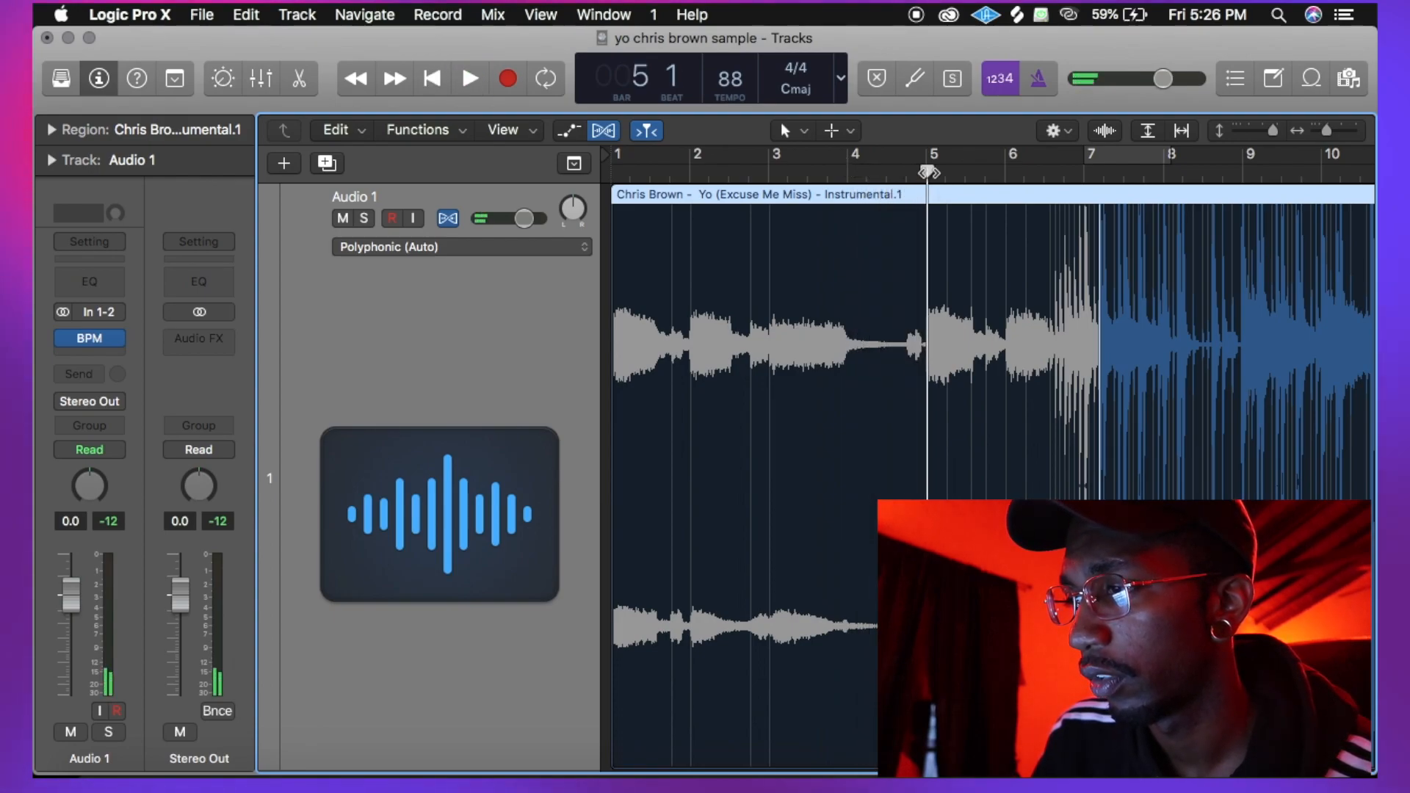
left_click(927, 154)
left_click_drag(926, 155, 618, 153)
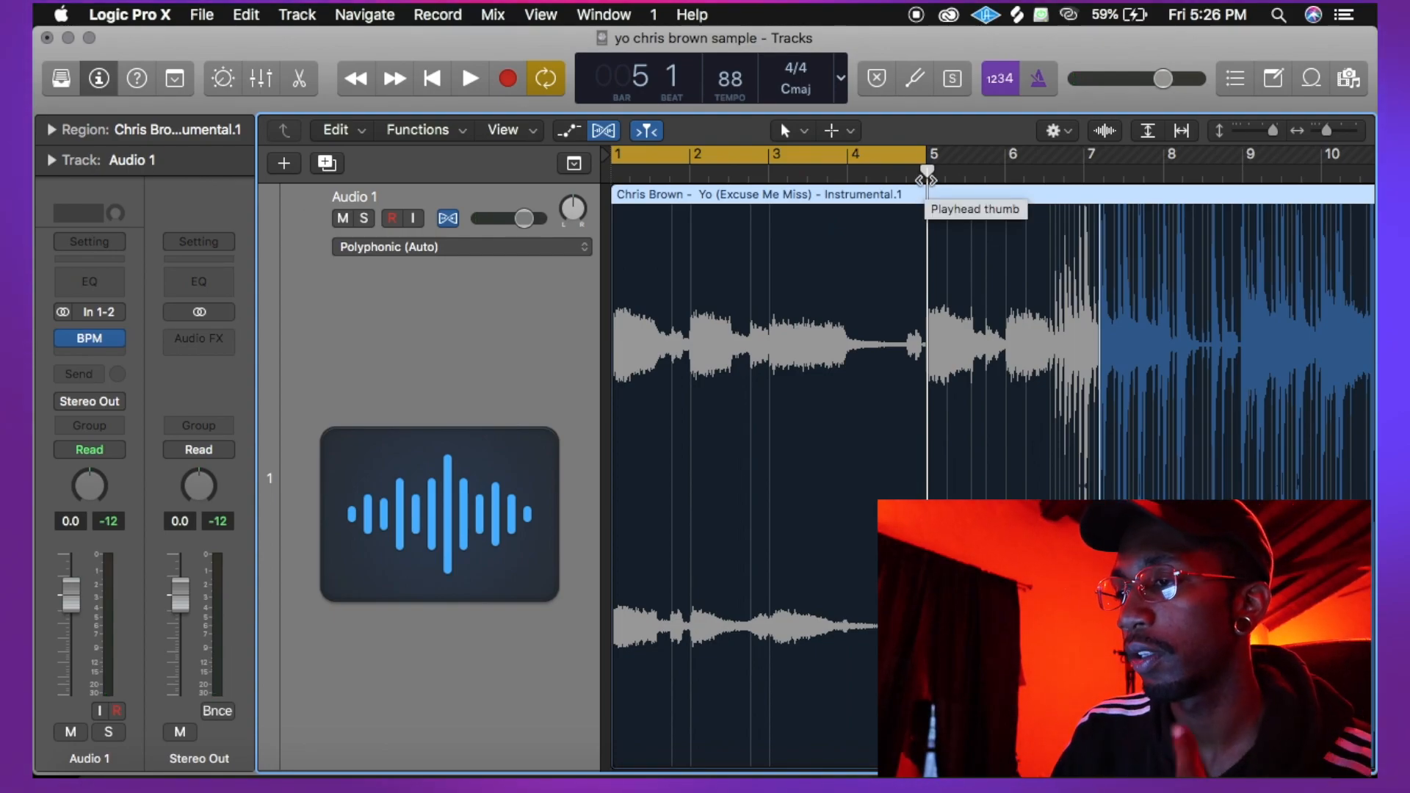
Split the sample region on Audio 1 at bar 5 and delete everything after the four-bar intro
left_click(926, 180)
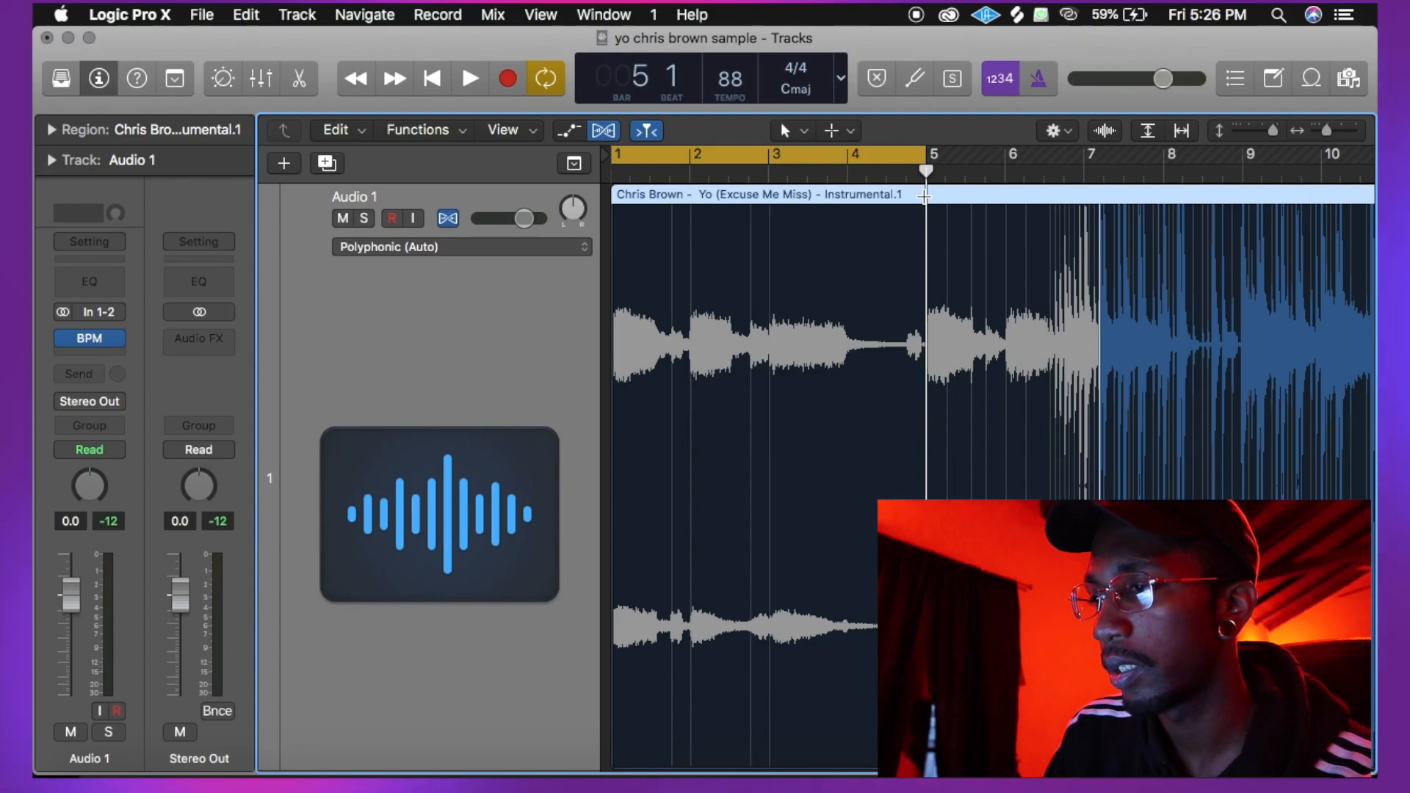
left_click(924, 195)
scroll(924, 196, "up", 10)
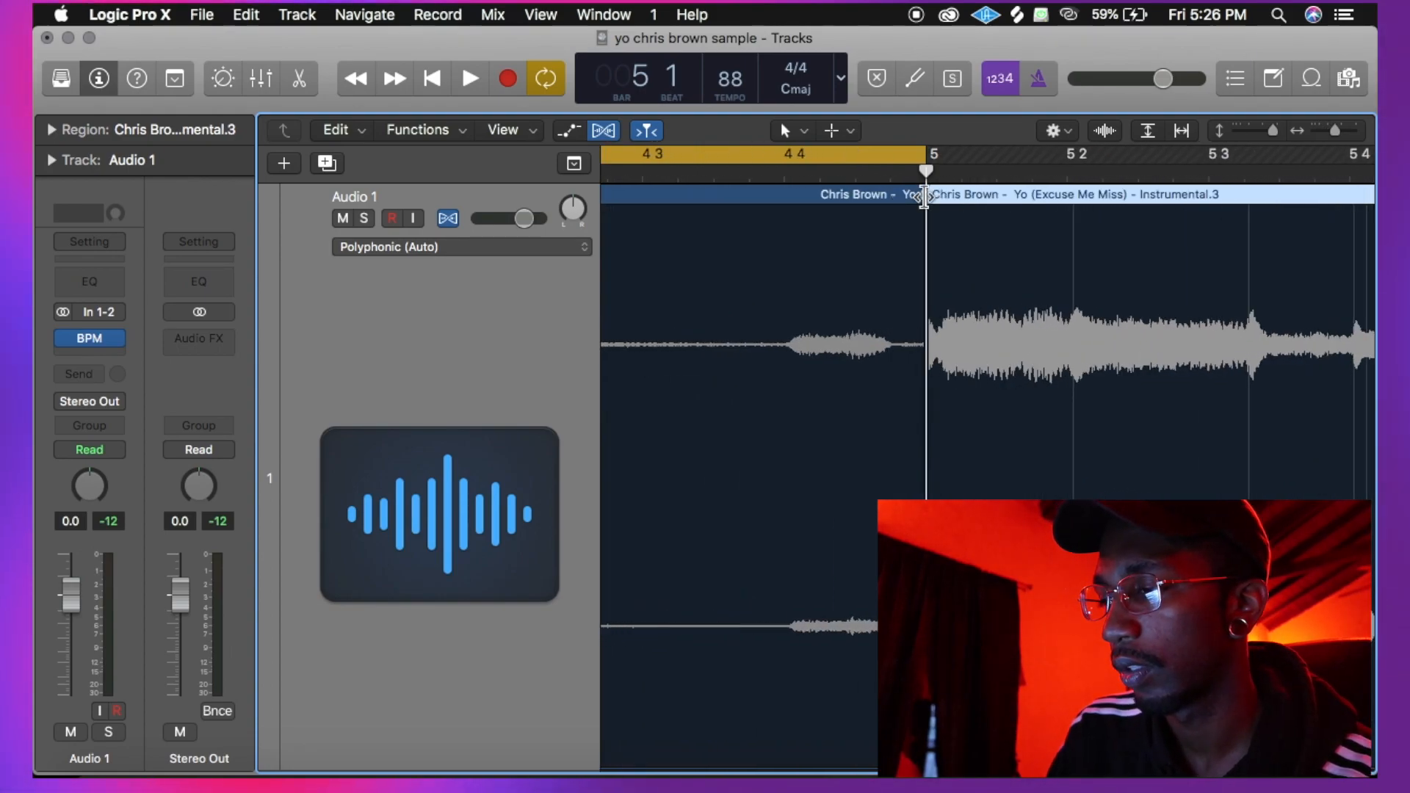
scroll(924, 197, "up", 2)
key("Delete")
scroll(925, 197, "down", 2)
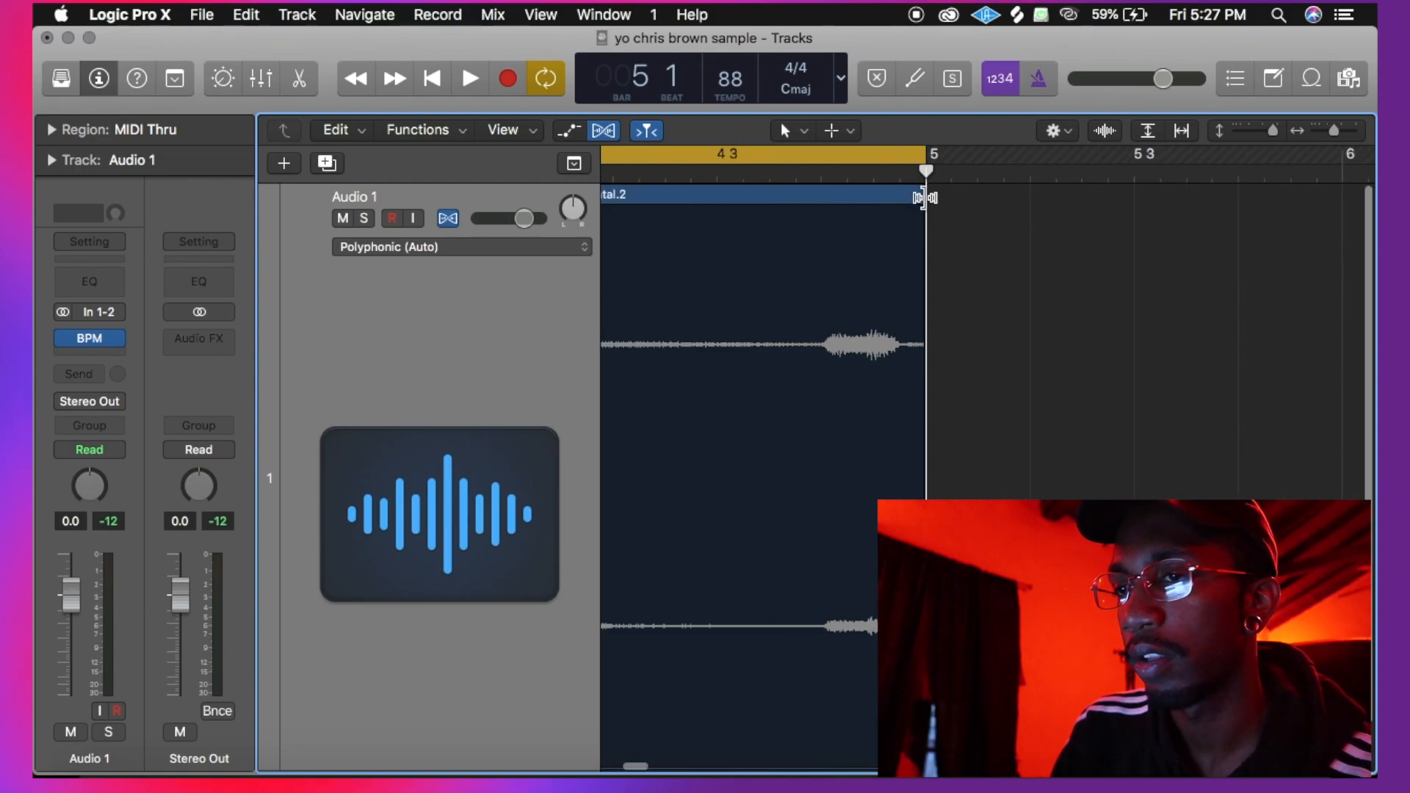
scroll(799, 301, "down", 10)
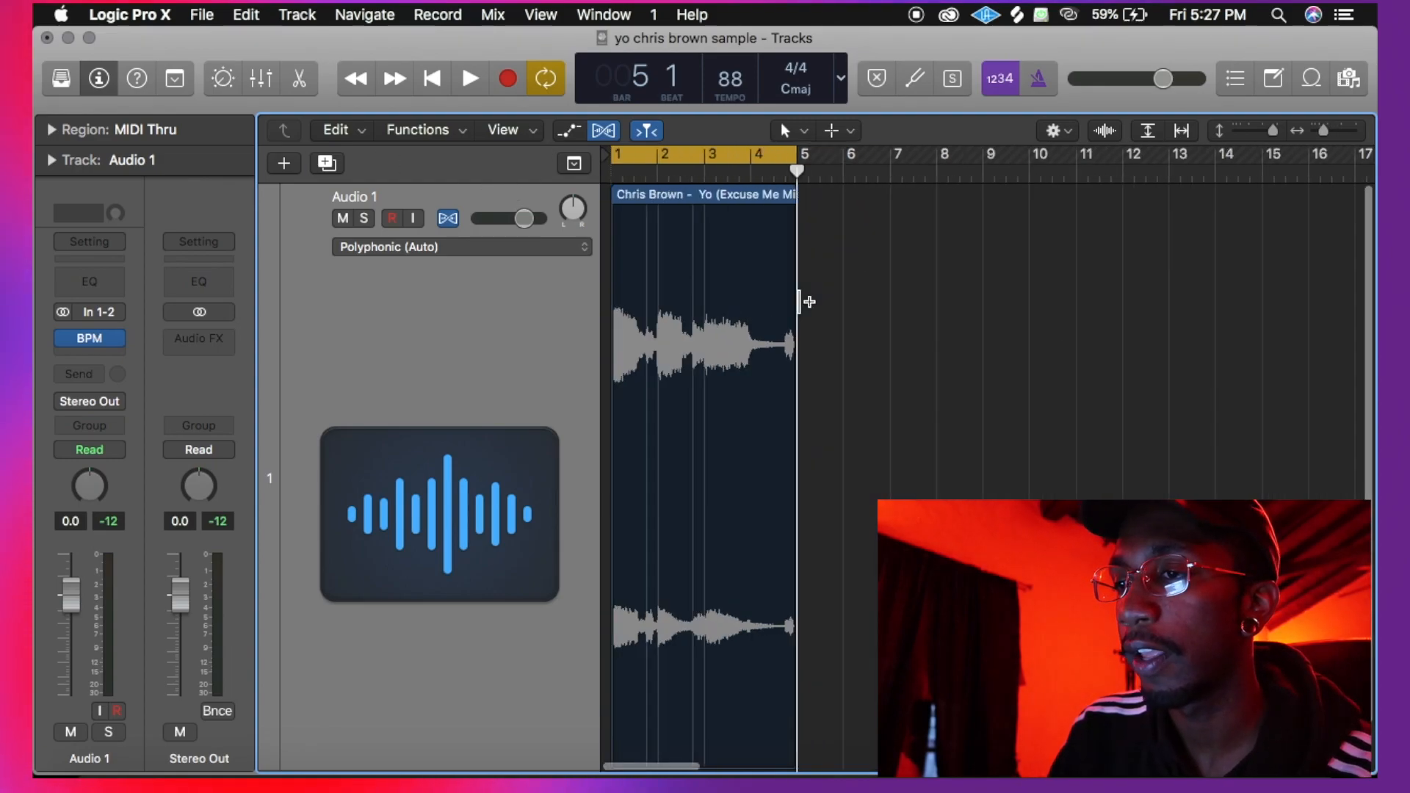
Give the remaining four-bar sample region a Fade In of 2 and a Fade Out of 3 in its region parameters
left_click(453, 201)
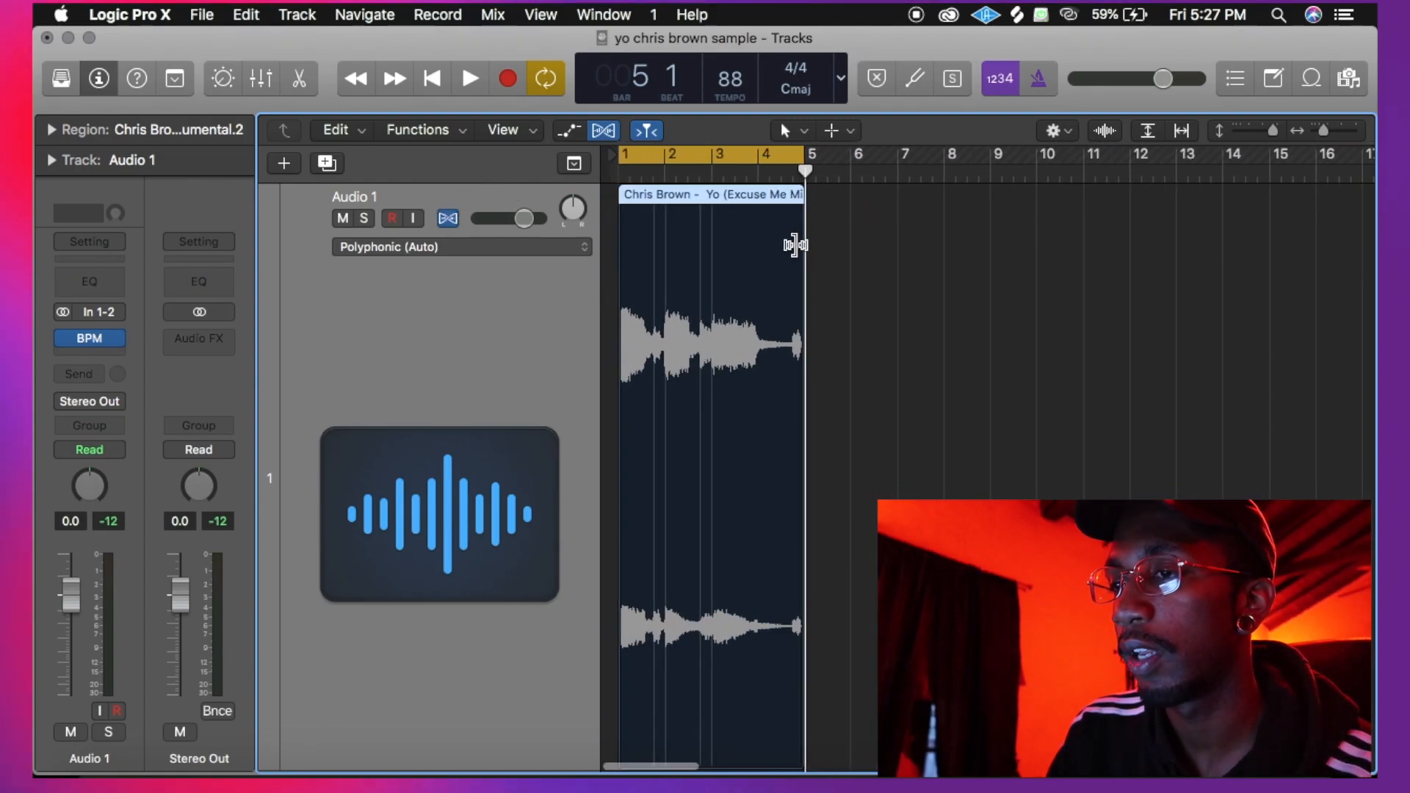
left_click(59, 133)
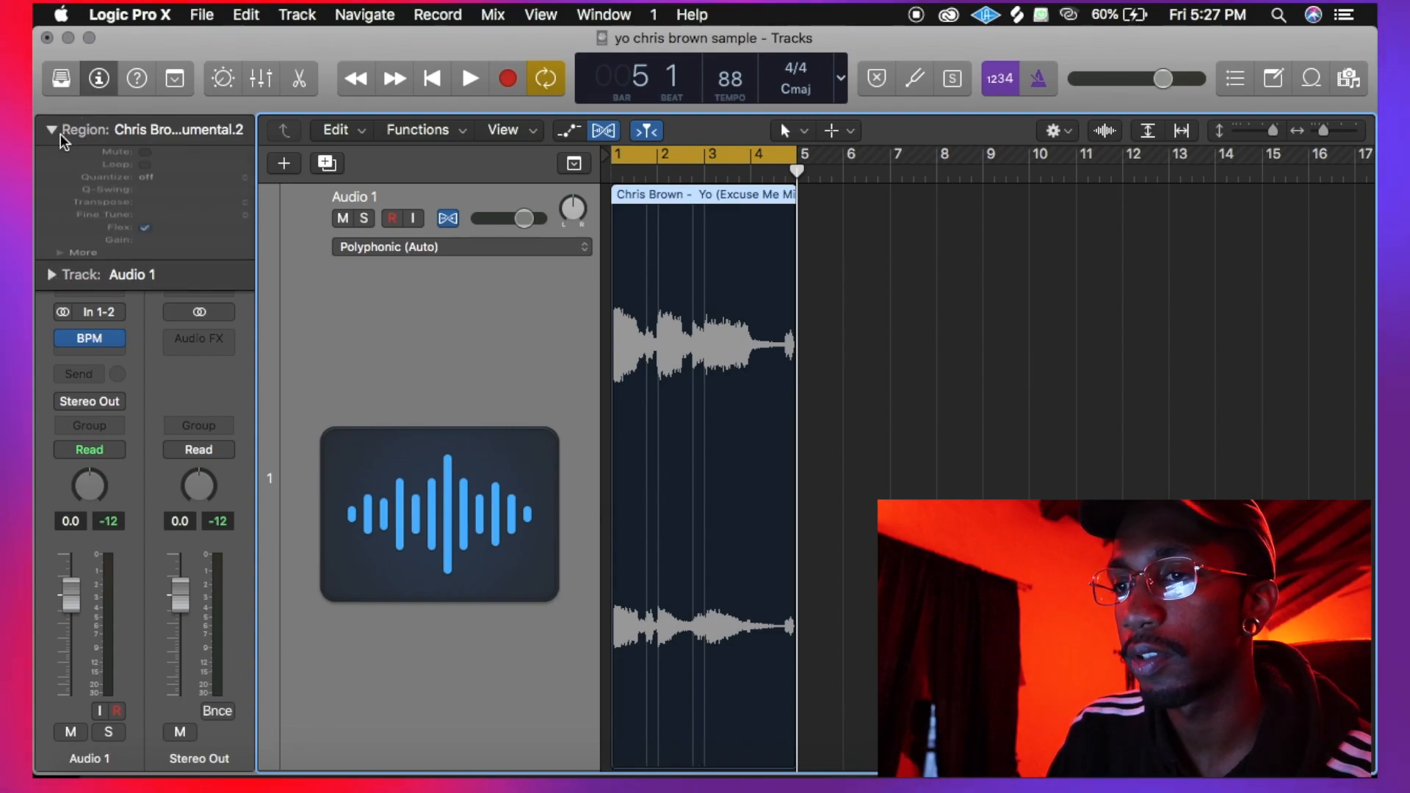
left_click(60, 133)
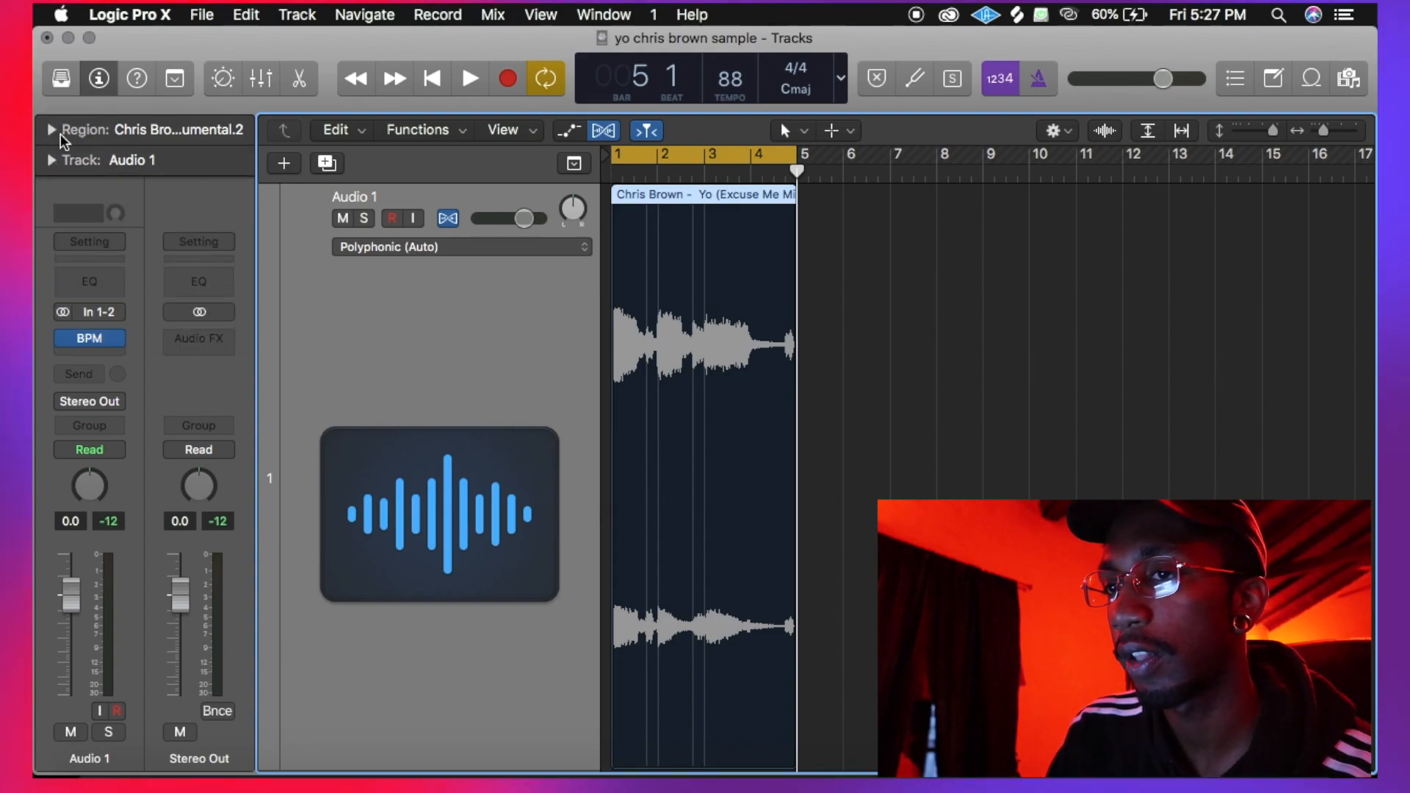
left_click(64, 160)
left_click(60, 131)
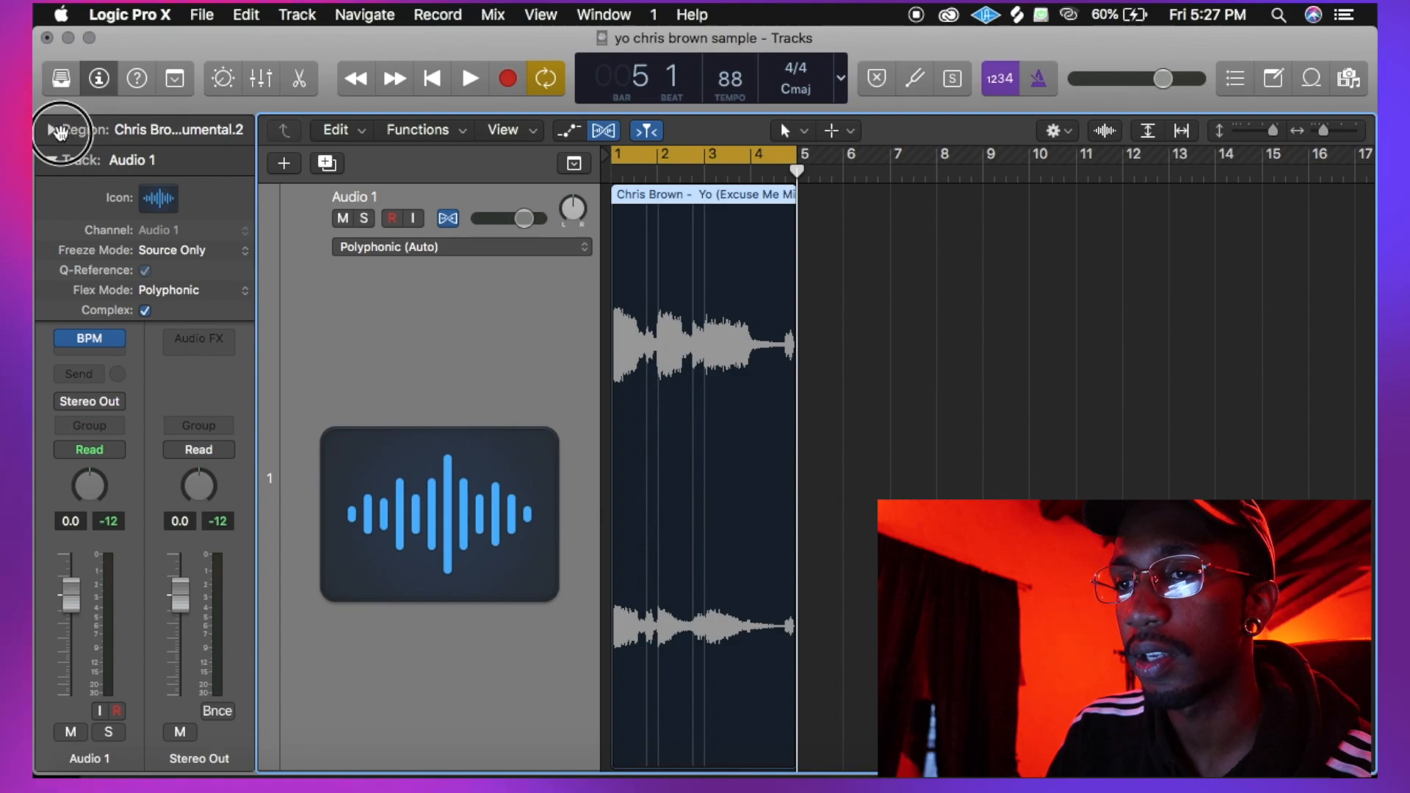
left_click(62, 315)
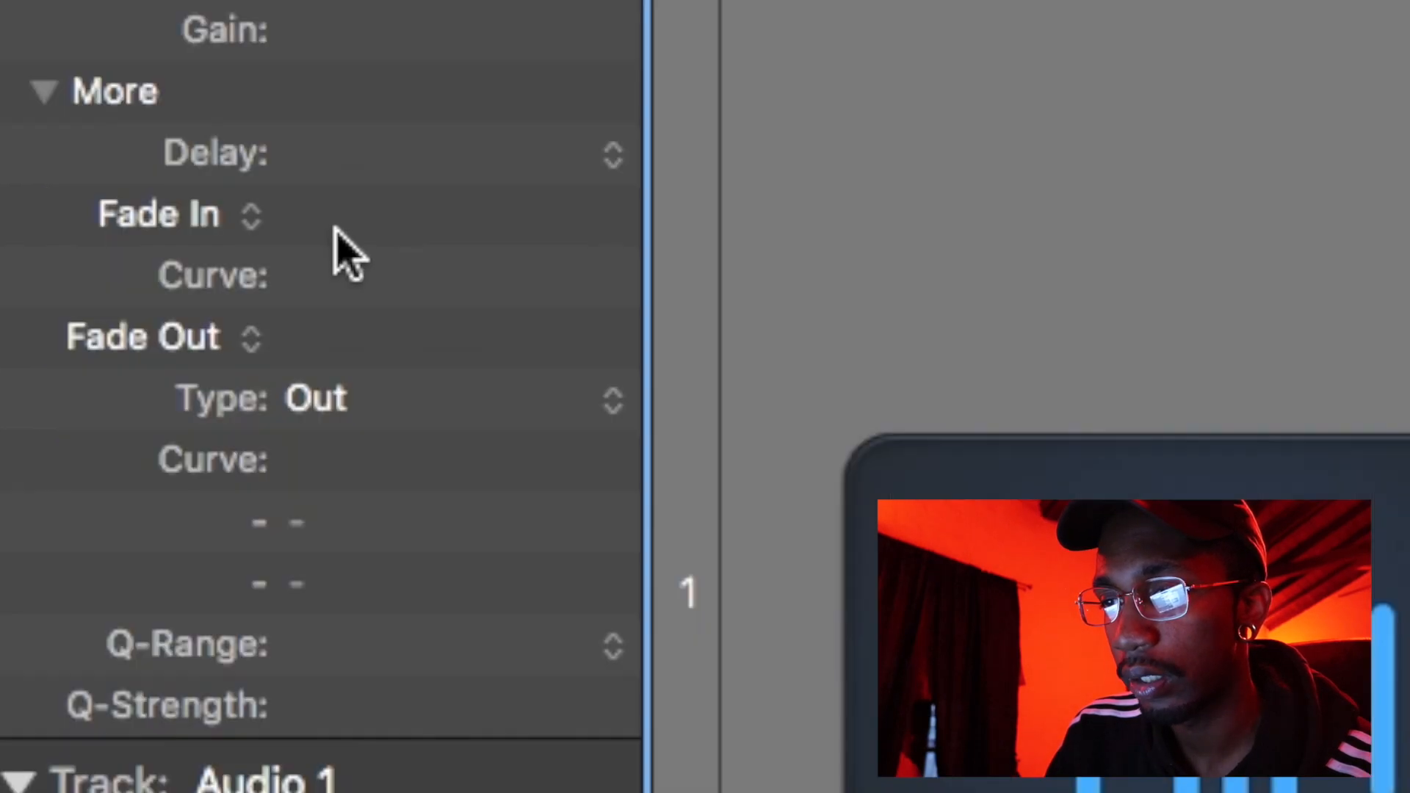
left_click_drag(155, 367, 145, 340)
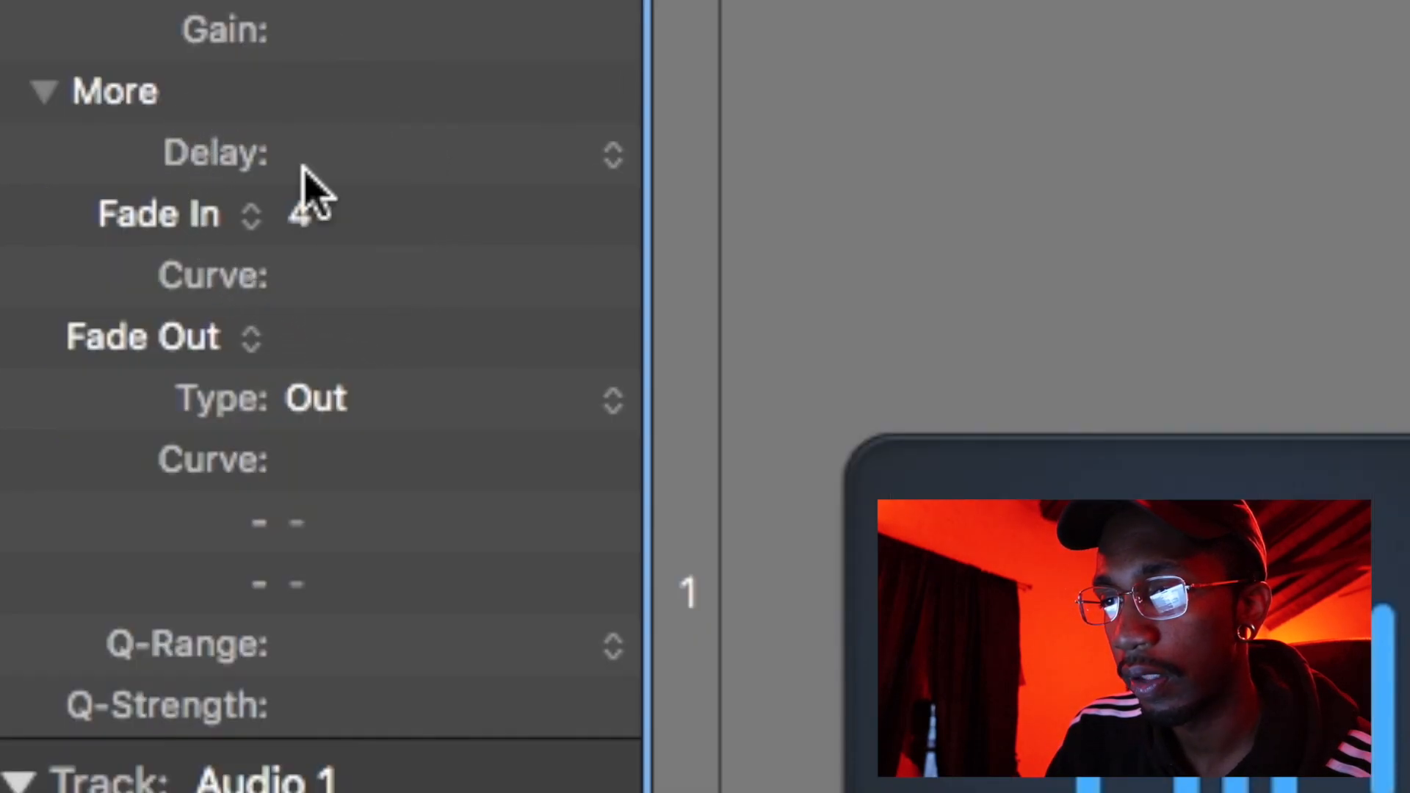
left_click_drag(293, 323, 290, 274)
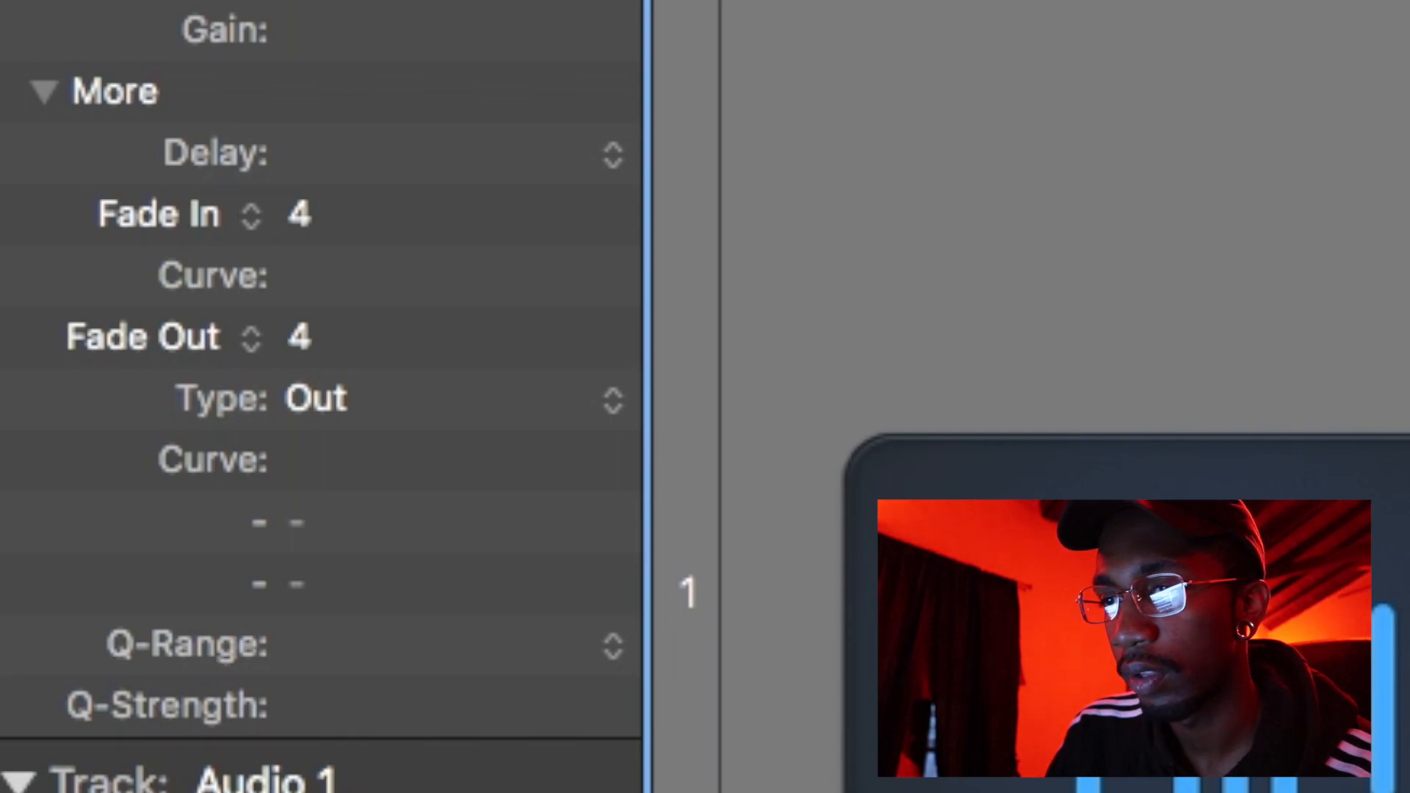
left_click_drag(326, 216, 494, 2)
left_click_drag(346, 220, 346, 330)
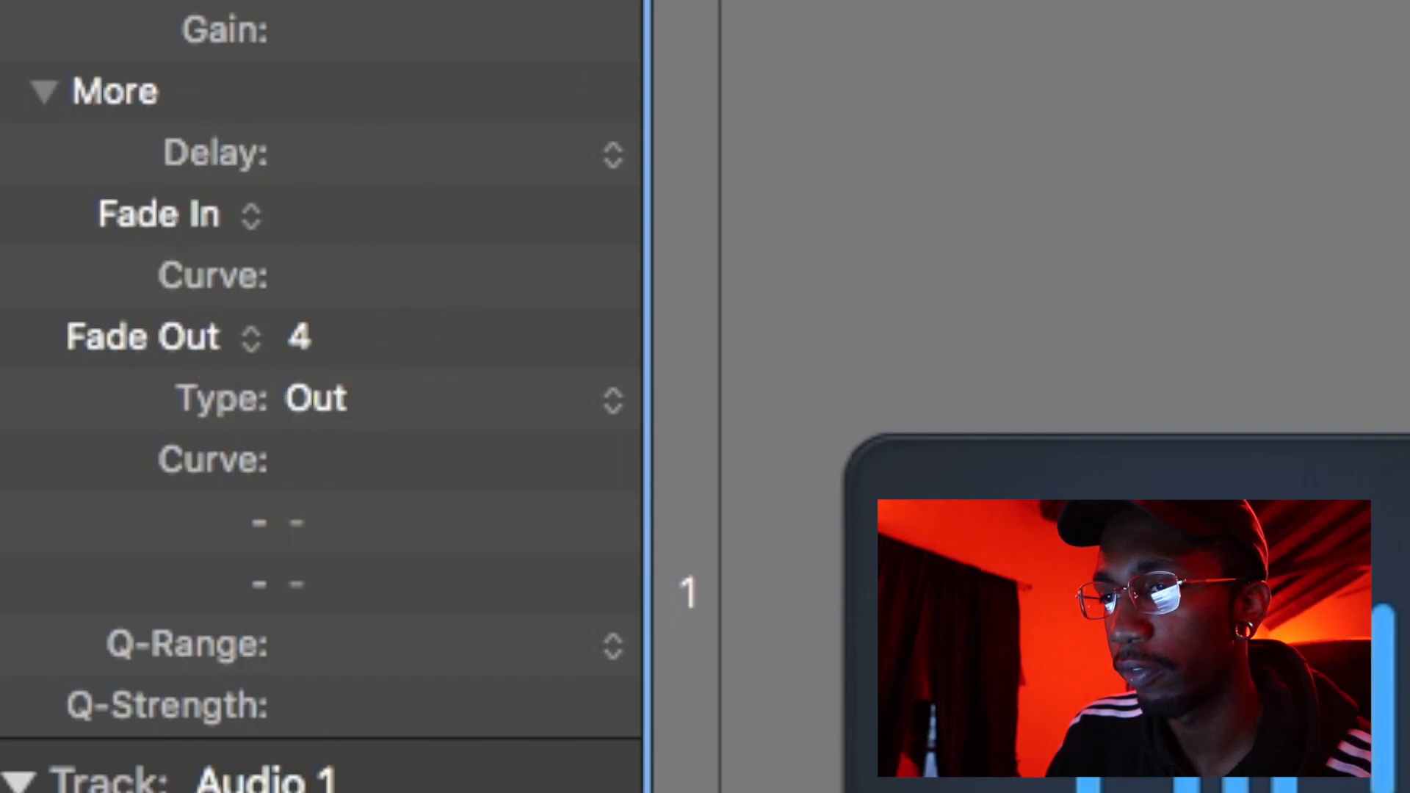
mouse_move(447, 235)
left_mouse_down()
mouse_move(441, 181)
mouse_move(440, 221)
left_mouse_up()
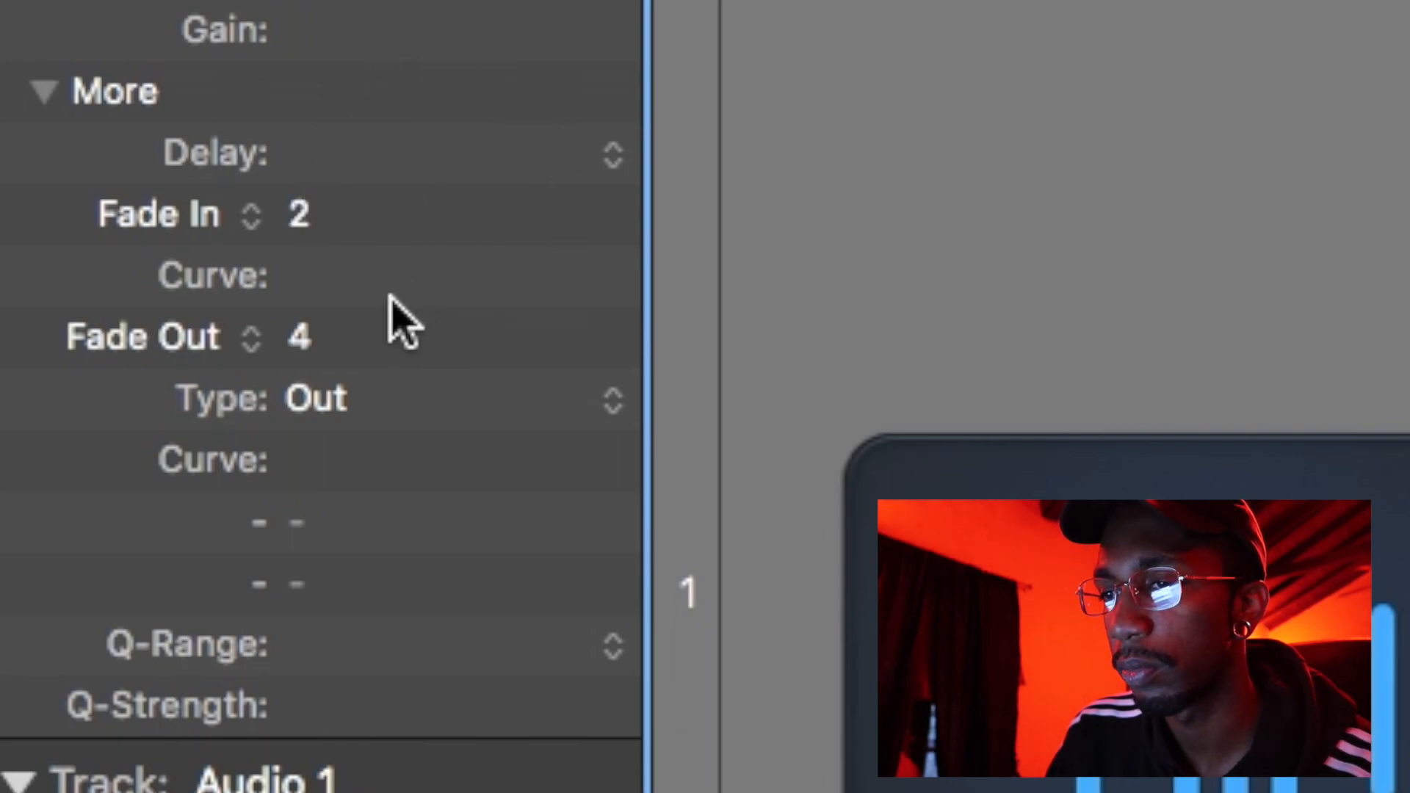
mouse_move(371, 334)
left_mouse_down()
mouse_move(378, 380)
mouse_move(368, 355)
left_mouse_up()
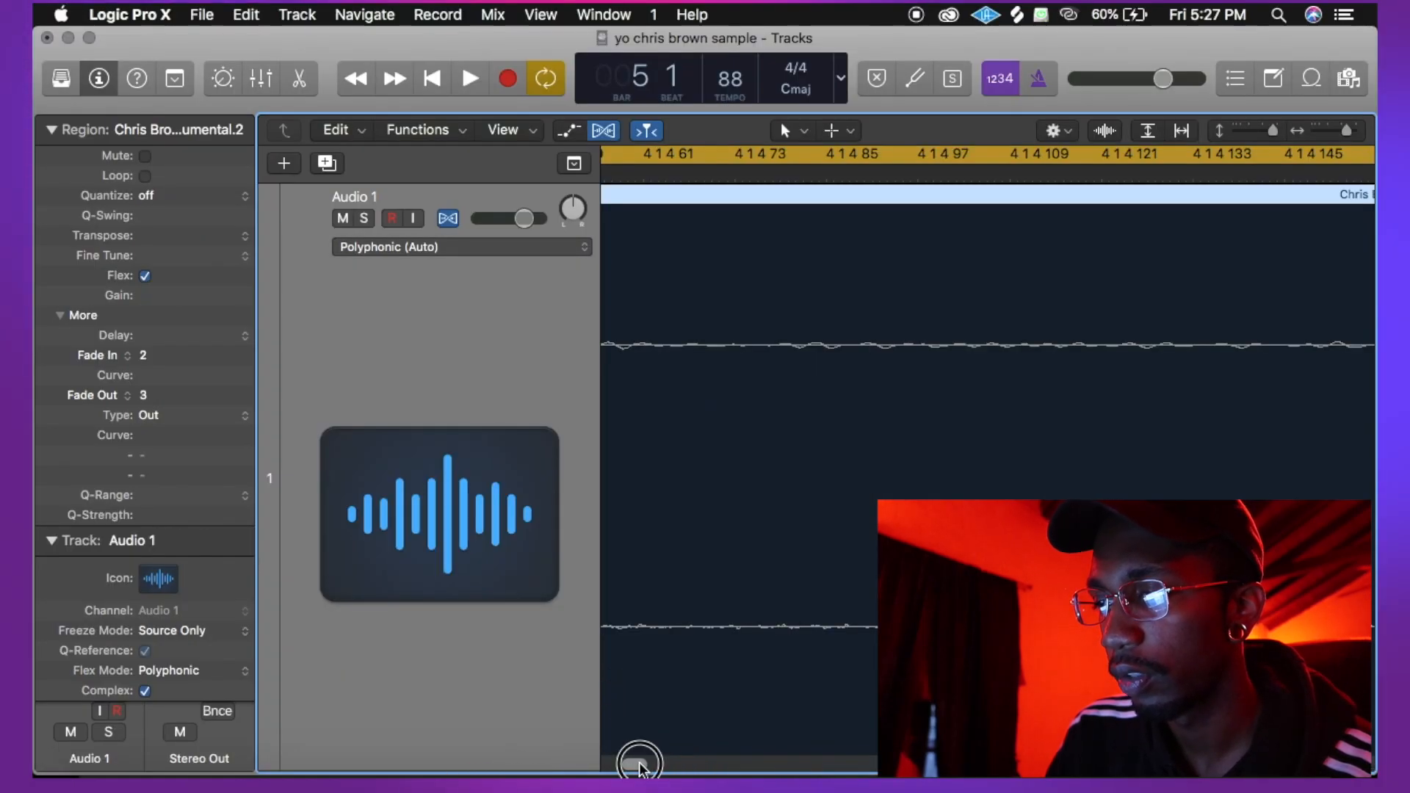
Try lengthening the fade-in at the region's start to 14 with the Fade tool, and undo the change
left_click_drag(639, 766, 349, 723)
key("t")
key("a")
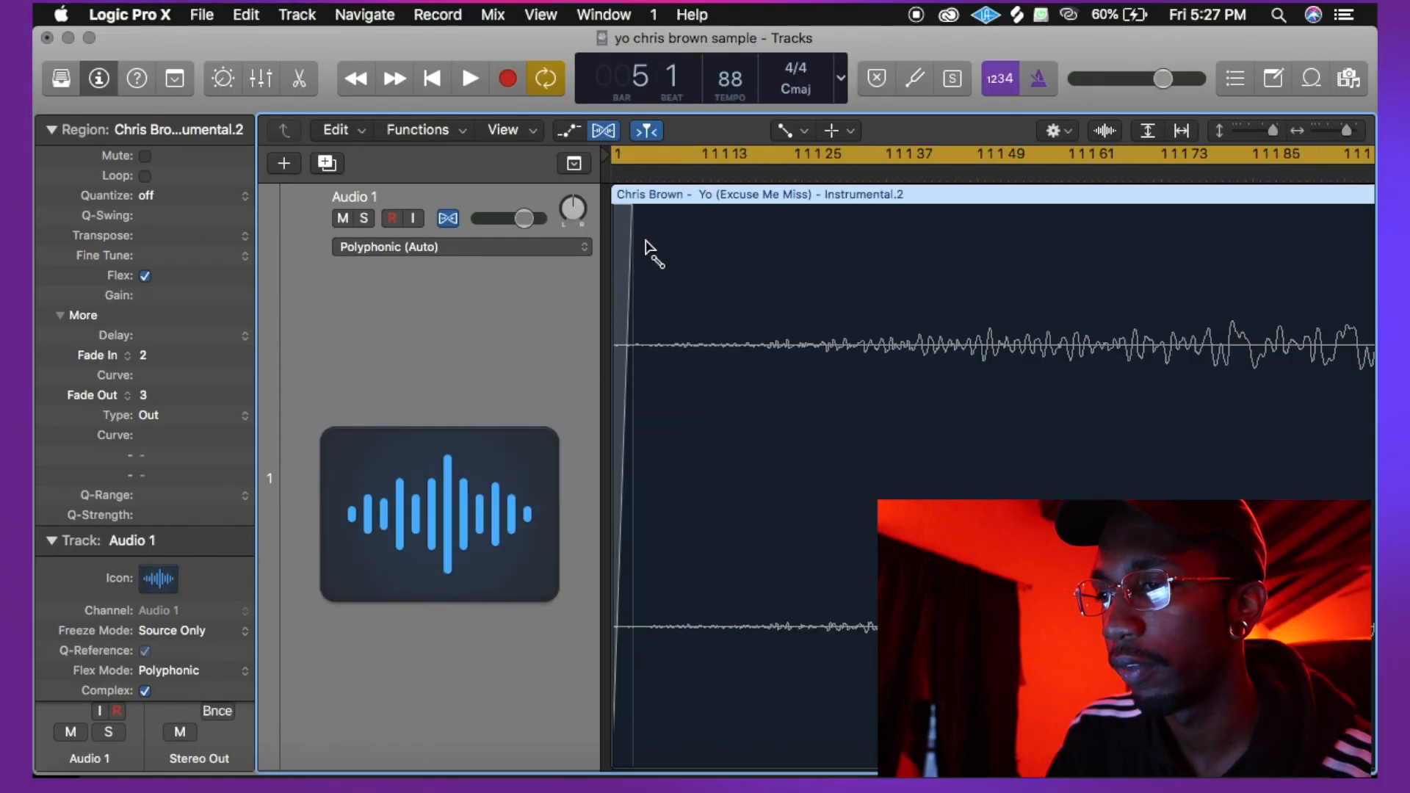
left_click_drag(634, 205, 771, 177)
key("t")
key("t")
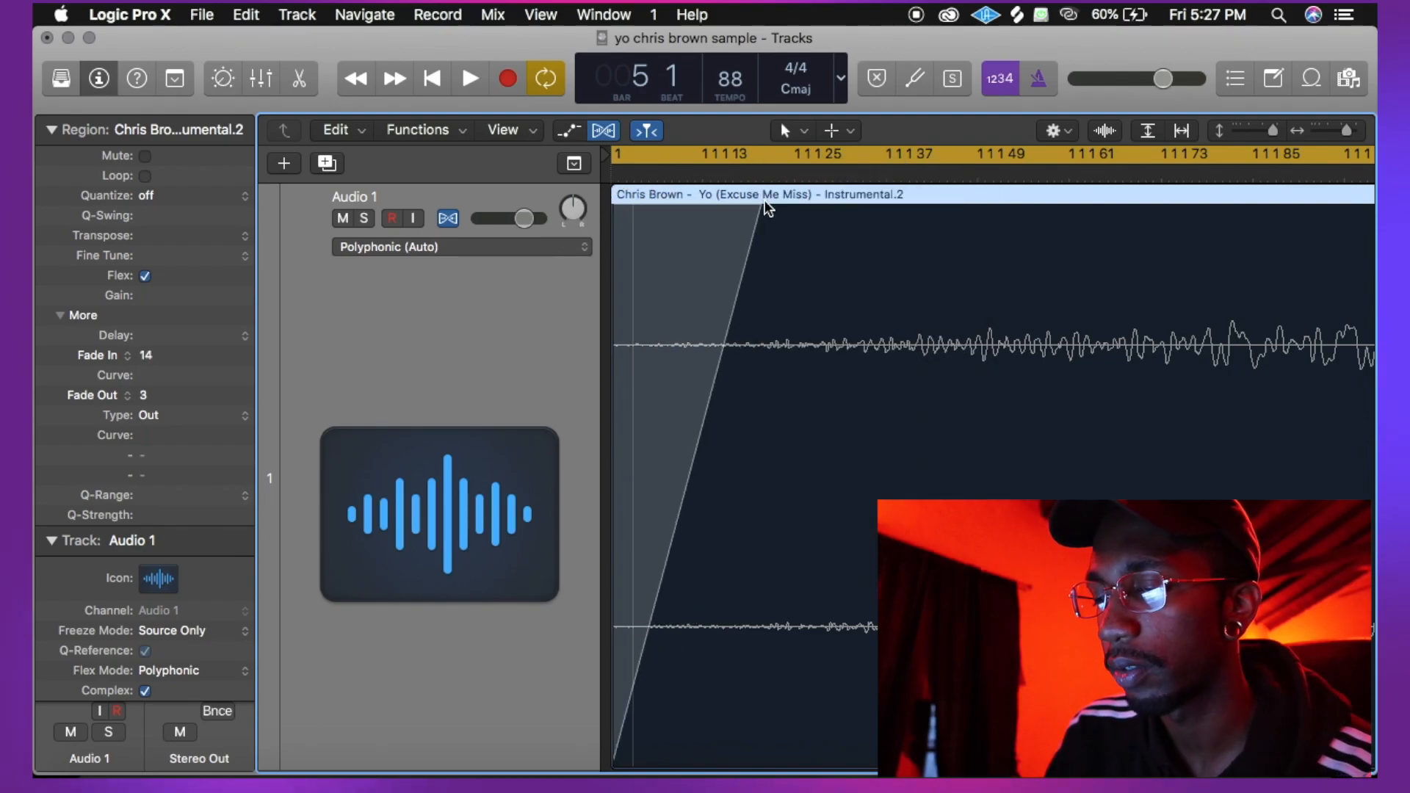
key("super+z")
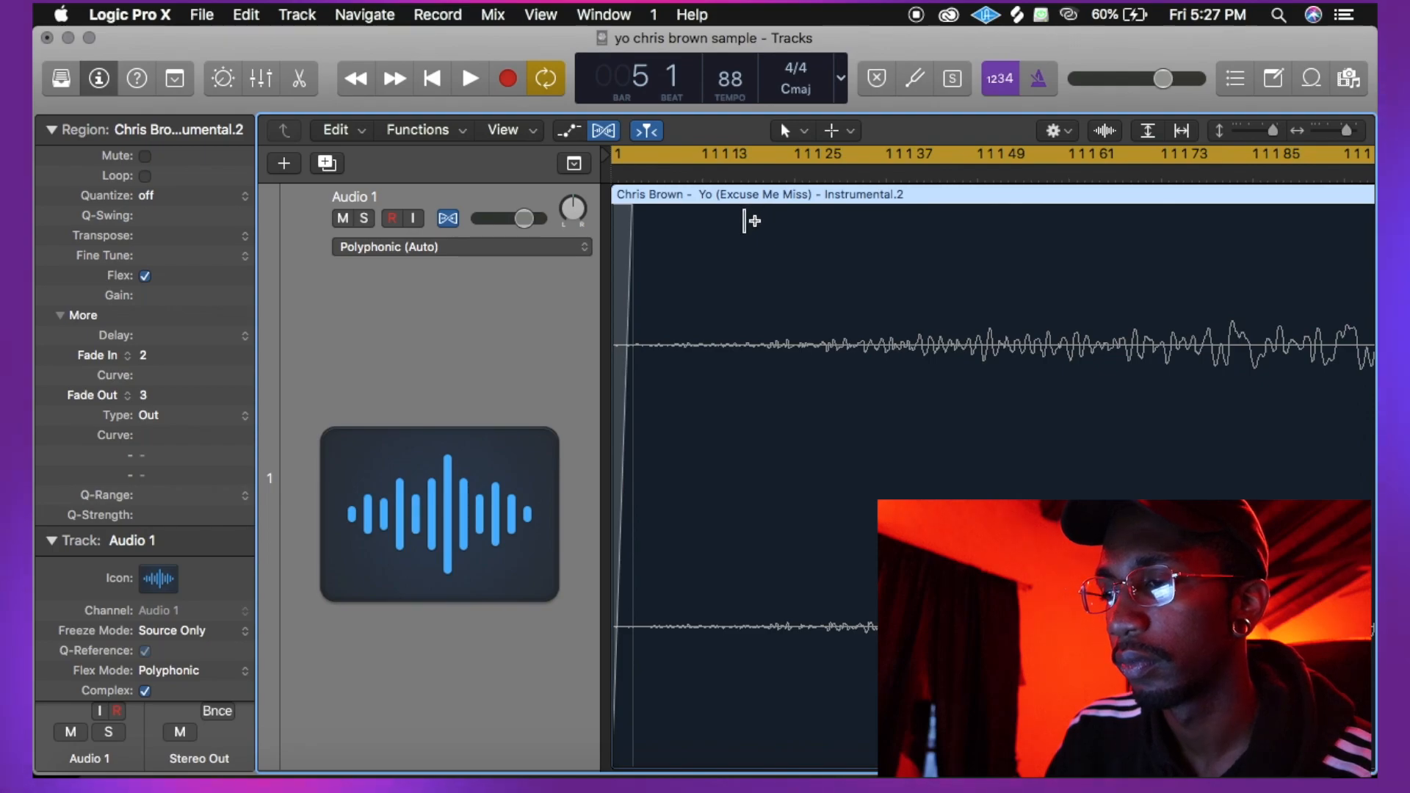
Copy the four-bar sample region to bar 5 and extend the cycle area to bar 9
scroll(744, 221, "down", 10)
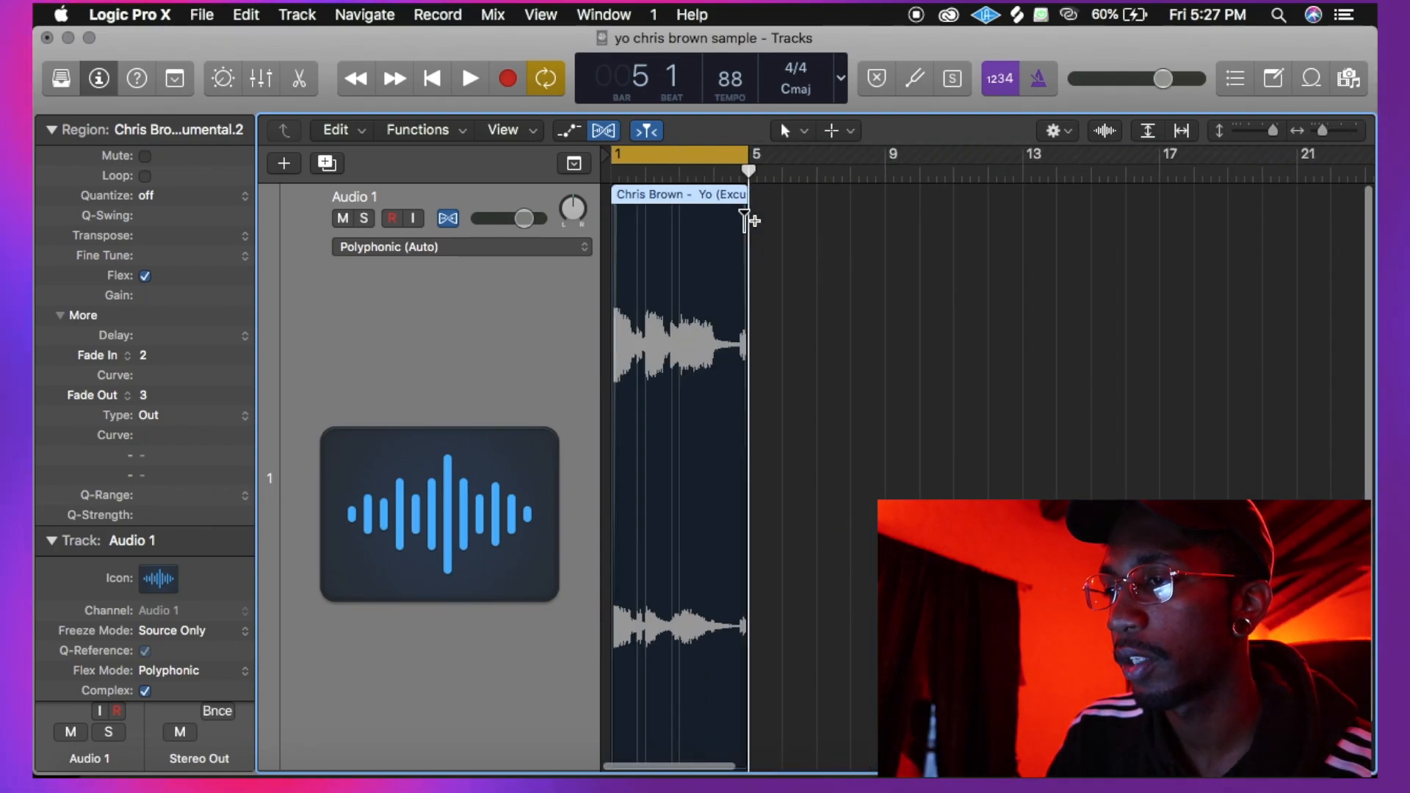
scroll(792, 223, "up", 8)
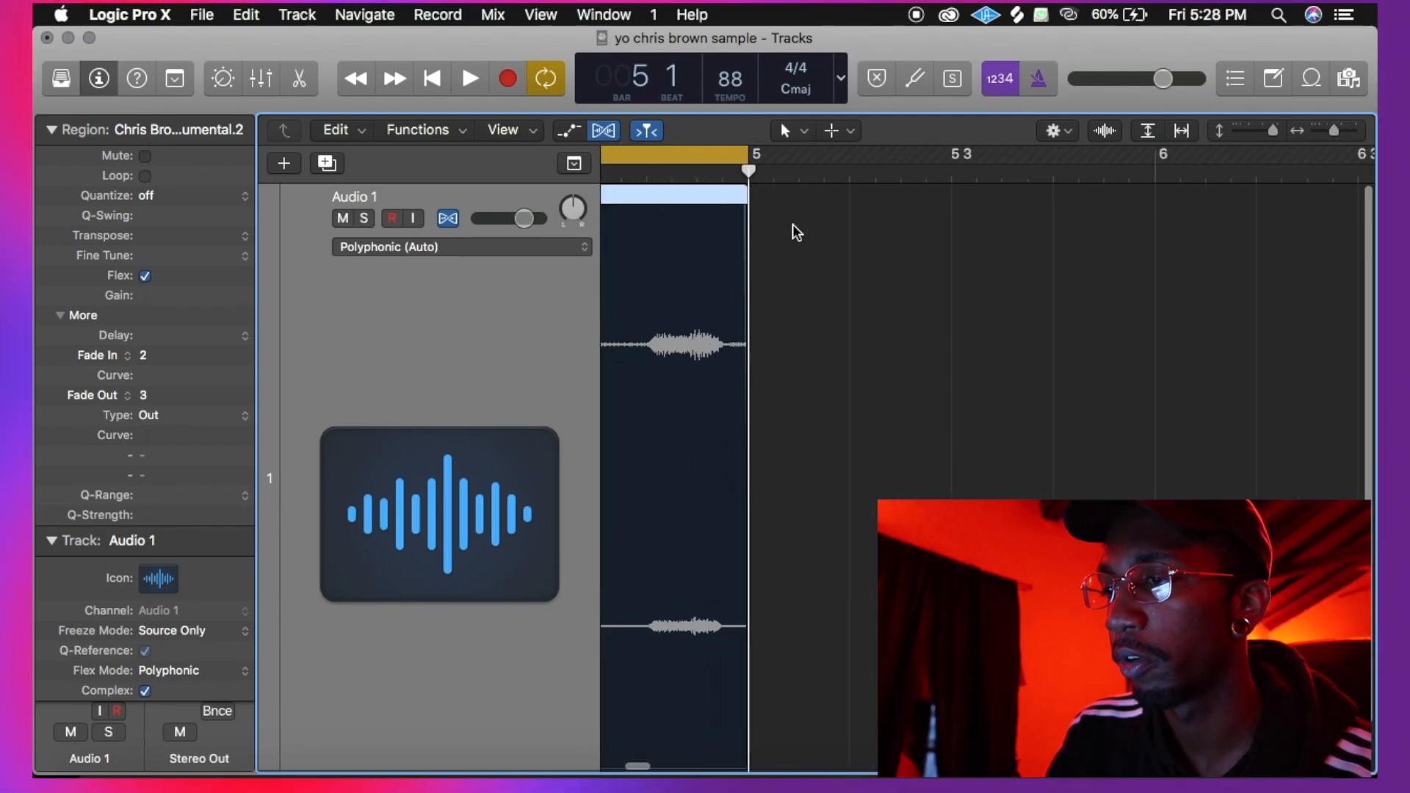
scroll(792, 223, "down", 5)
left_click_drag(731, 192, 1026, 236)
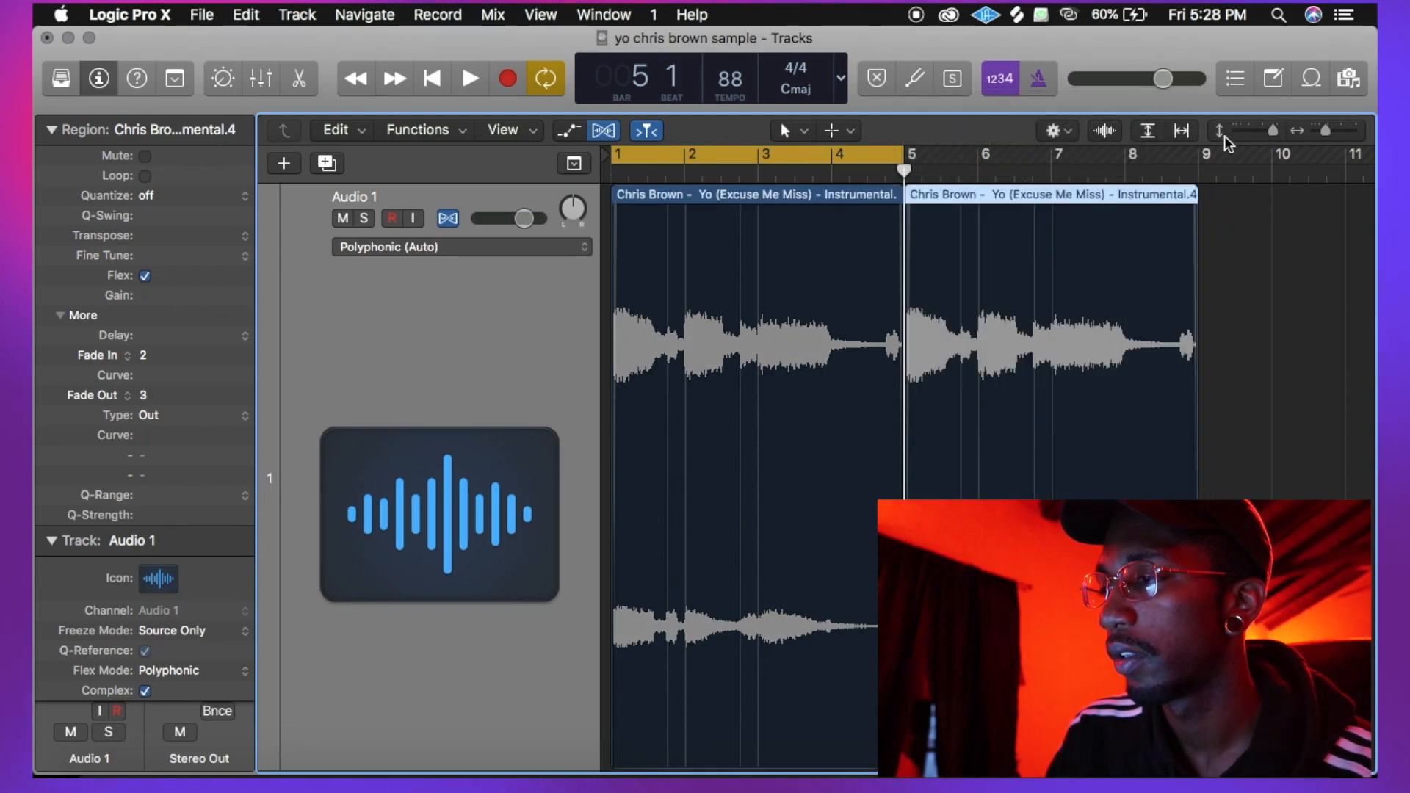
left_click_drag(1207, 158, 475, 208)
Play the loop across the seam at bar 5 to check the transition, and save the project
key("space")
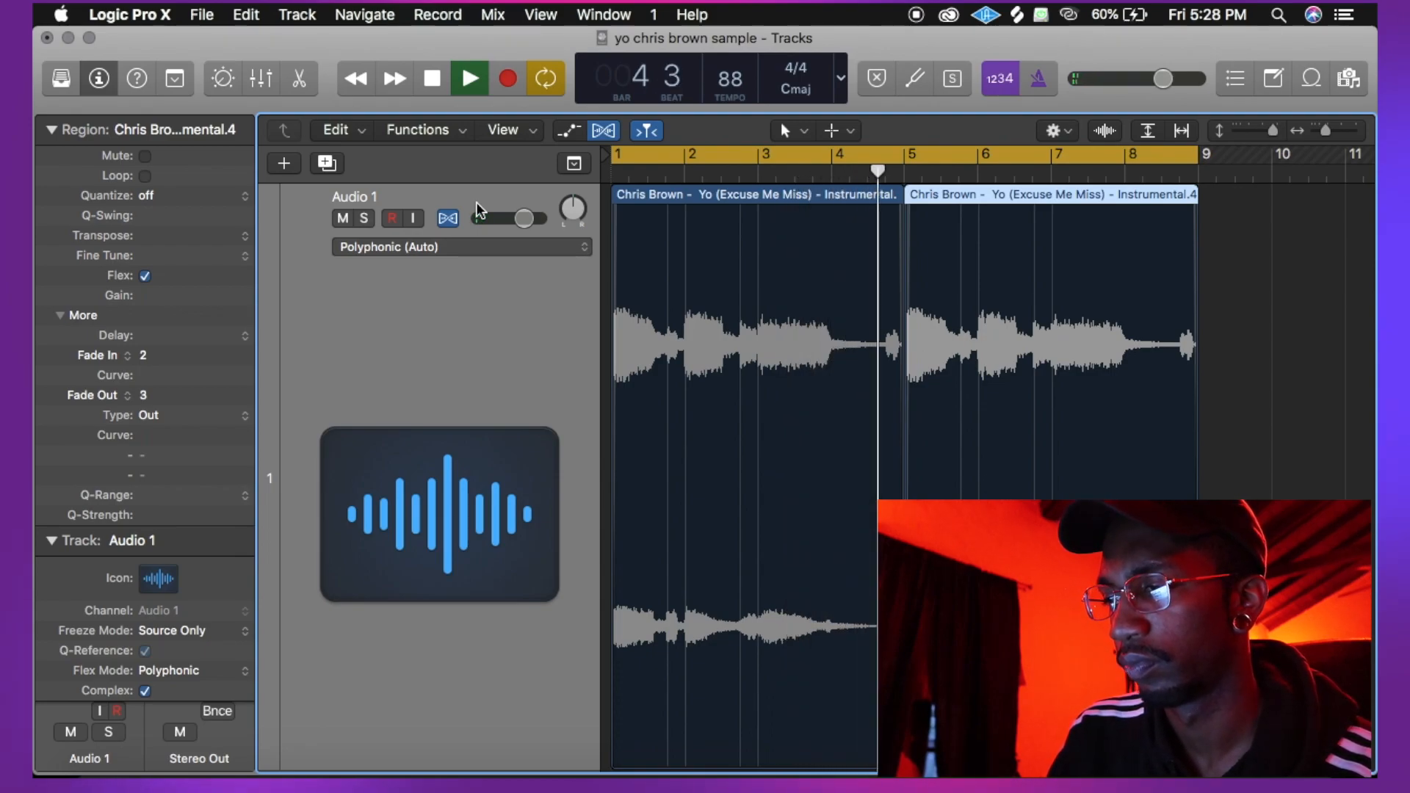
key("space")
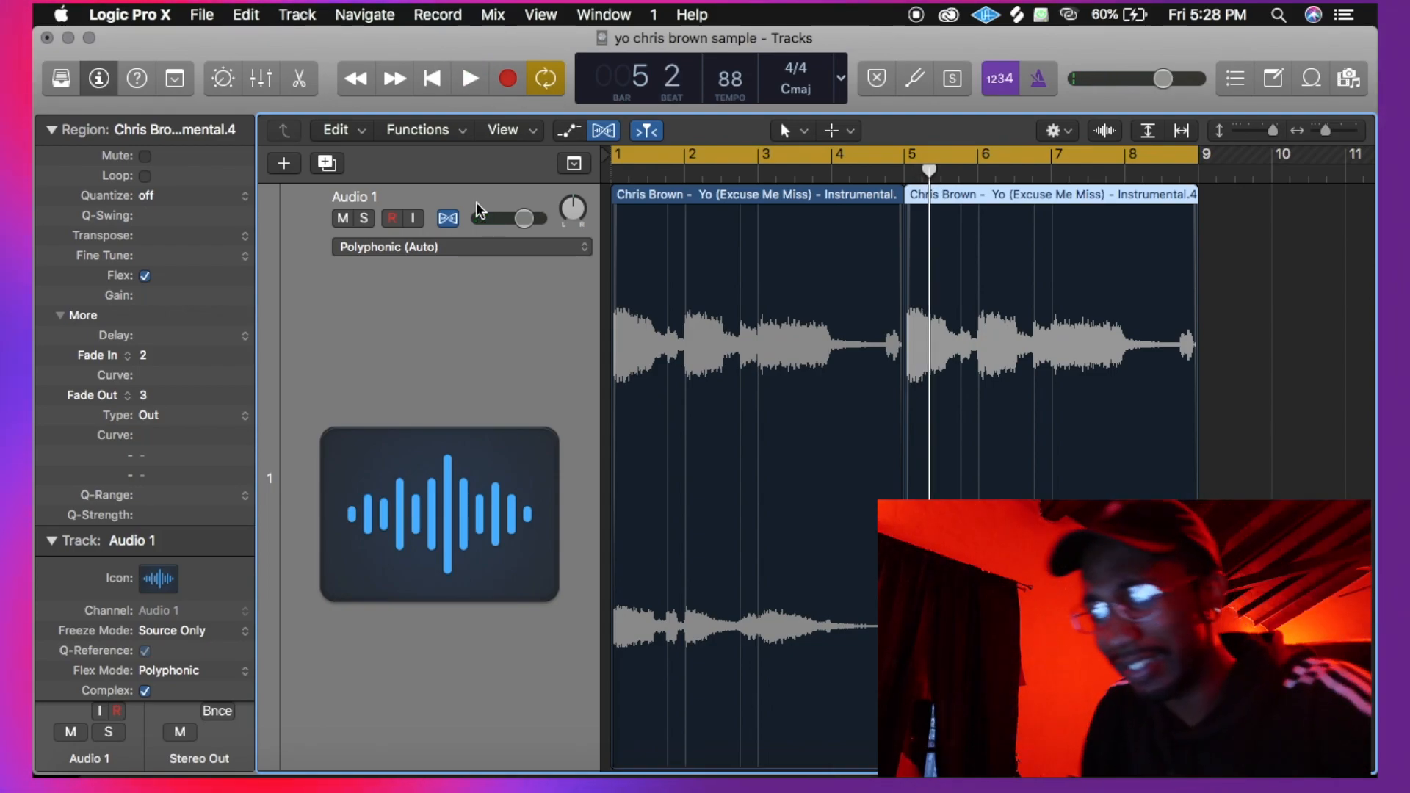
key("super+s")
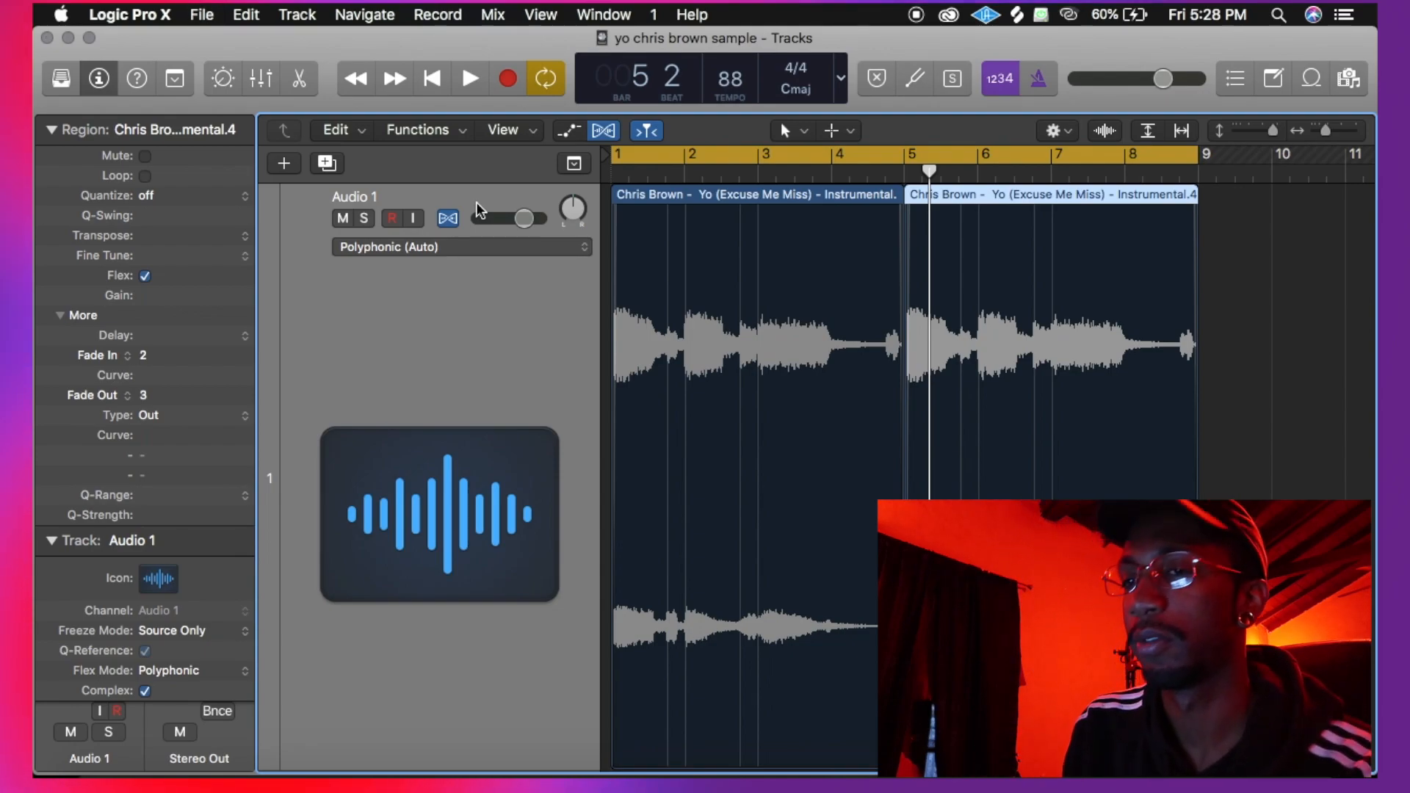
key("Return")
key("space")
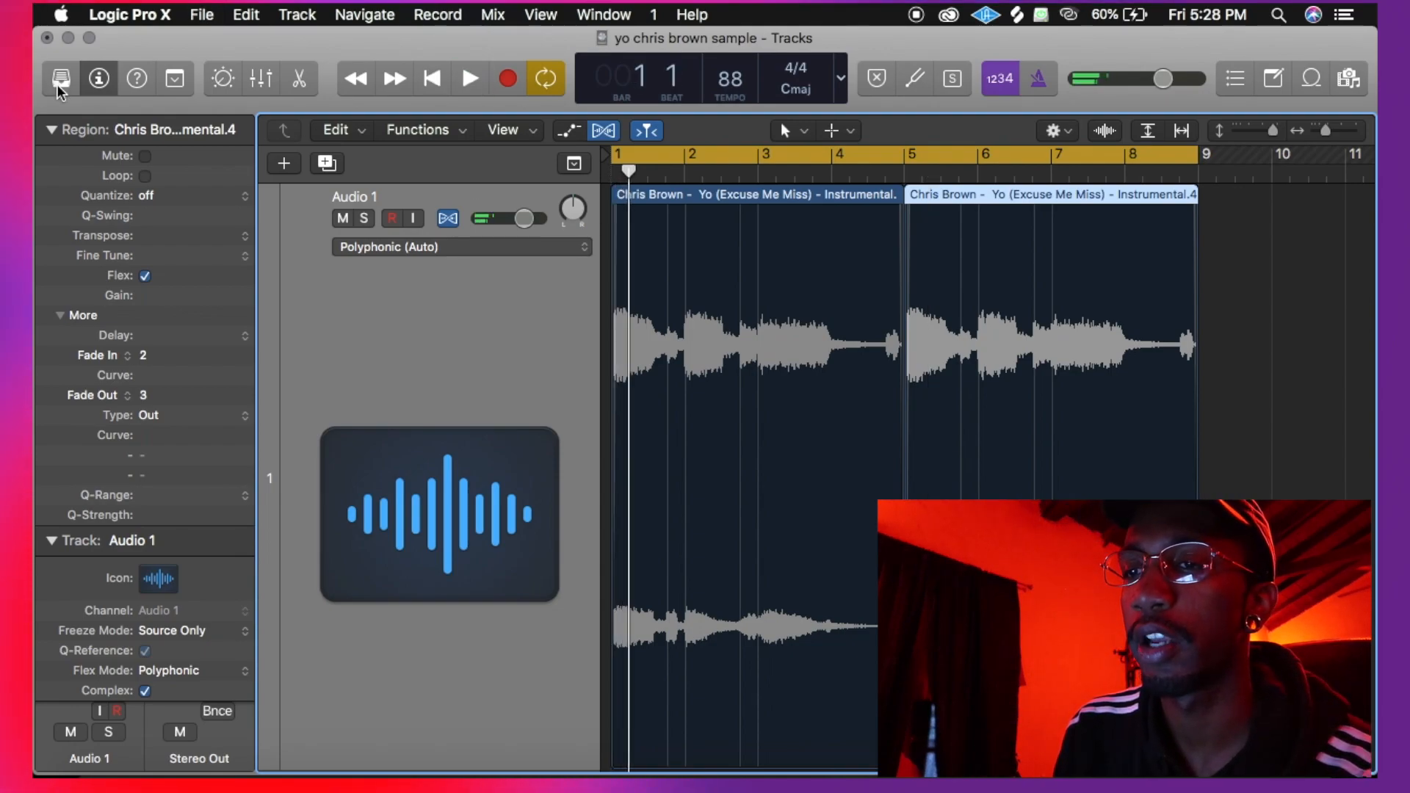
Select both sample regions and add a stereo FF Pro-Q 2 equalizer to the Audio 1 channel strip
left_click(51, 127)
left_click(53, 160)
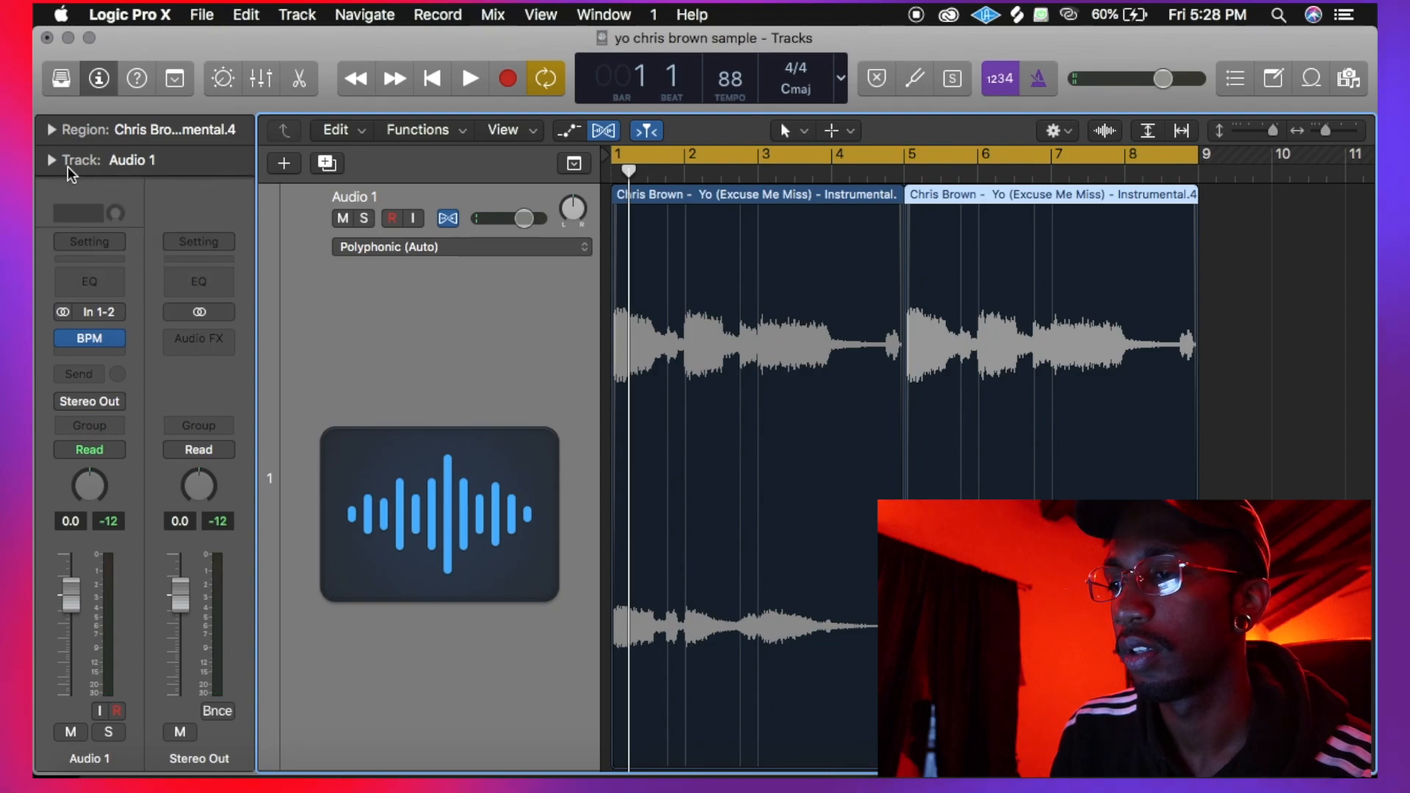
left_click(486, 297)
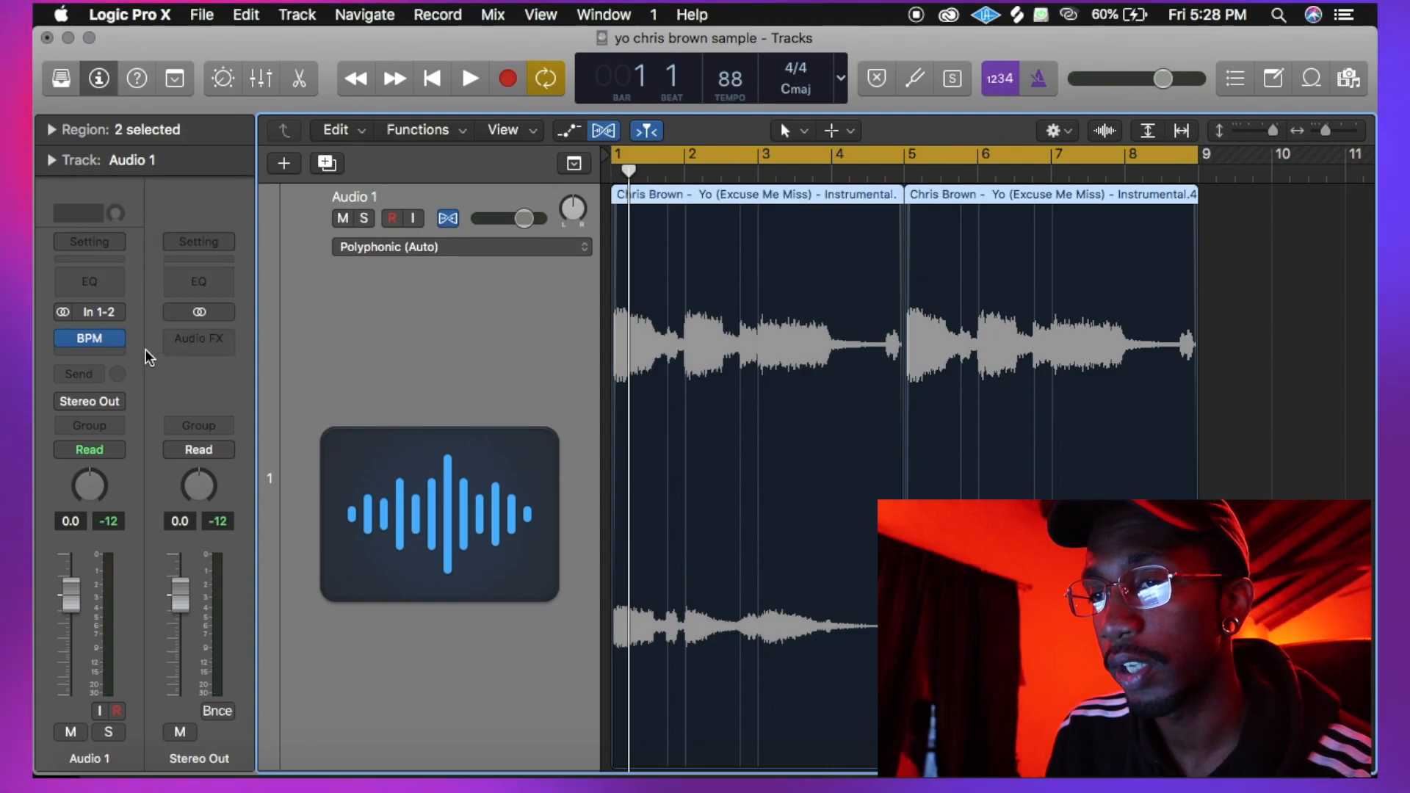
left_click(113, 353)
mouse_move(163, 430)
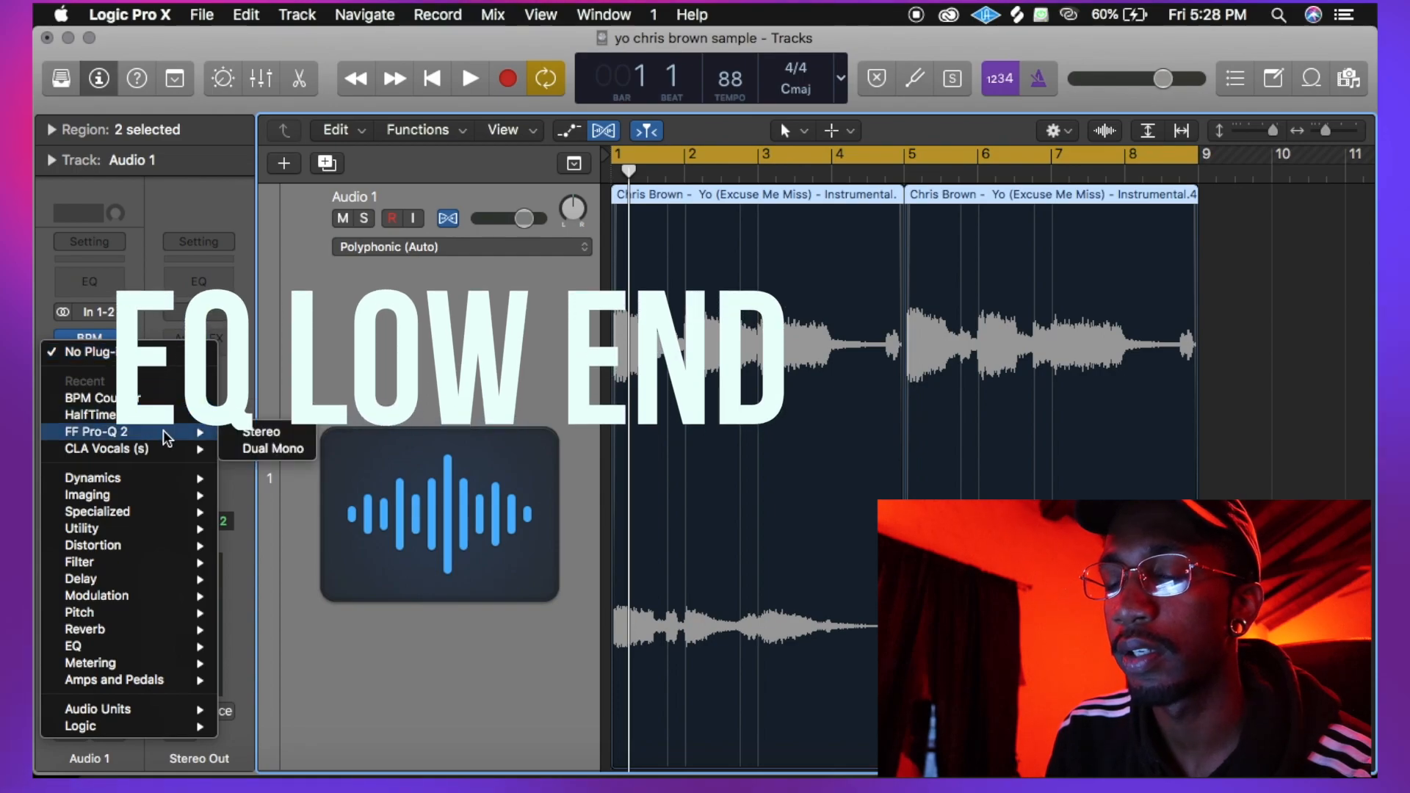
left_click(348, 399)
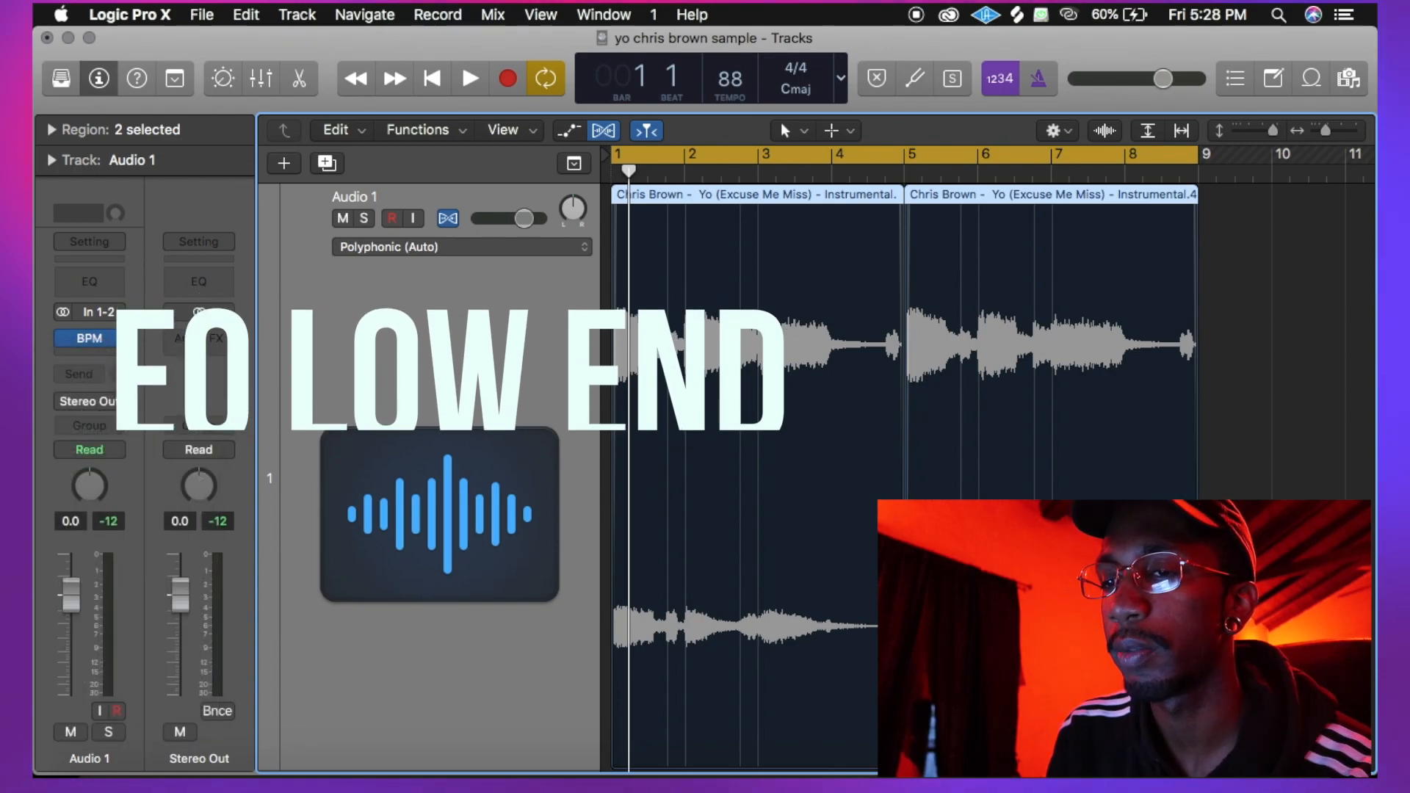
left_click(95, 351)
mouse_move(155, 422)
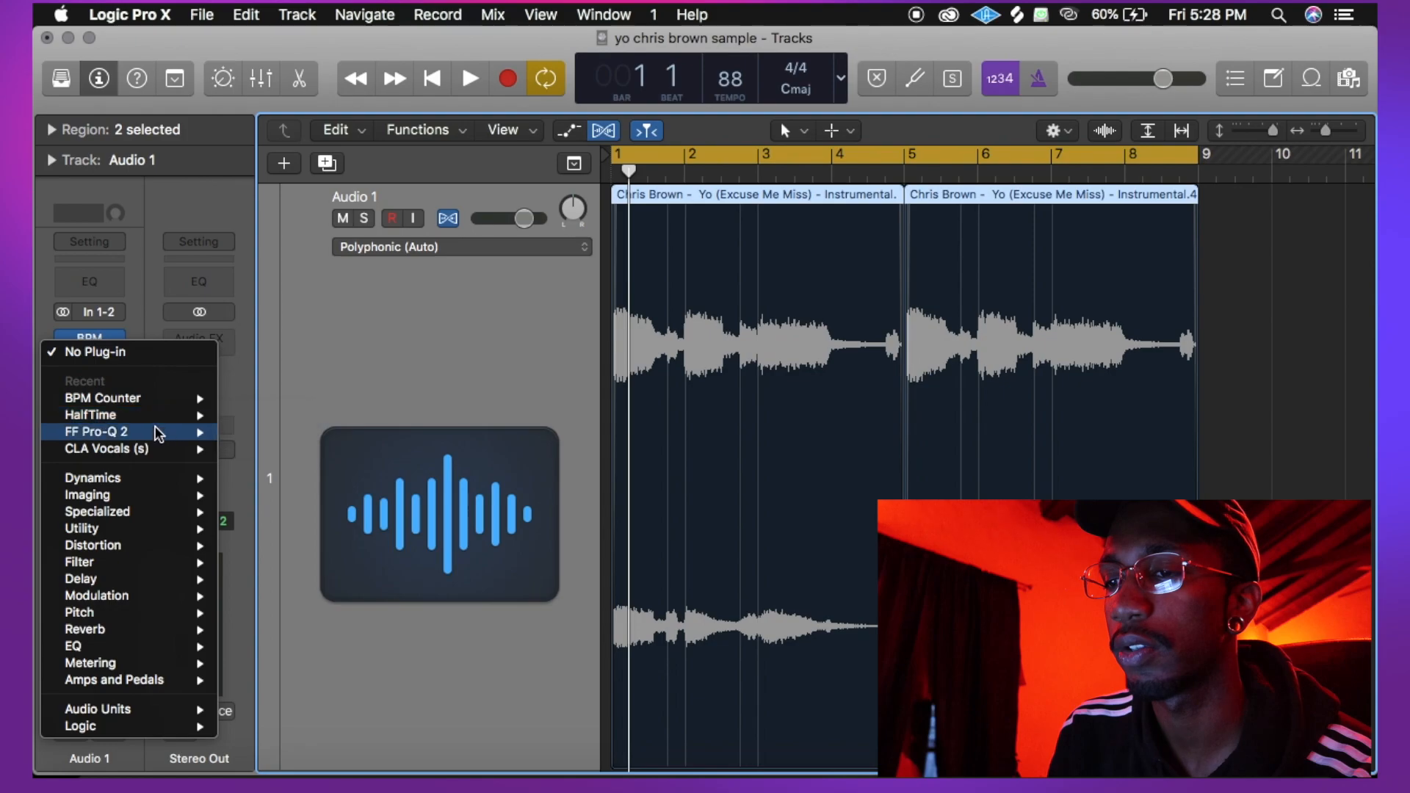
left_click(235, 433)
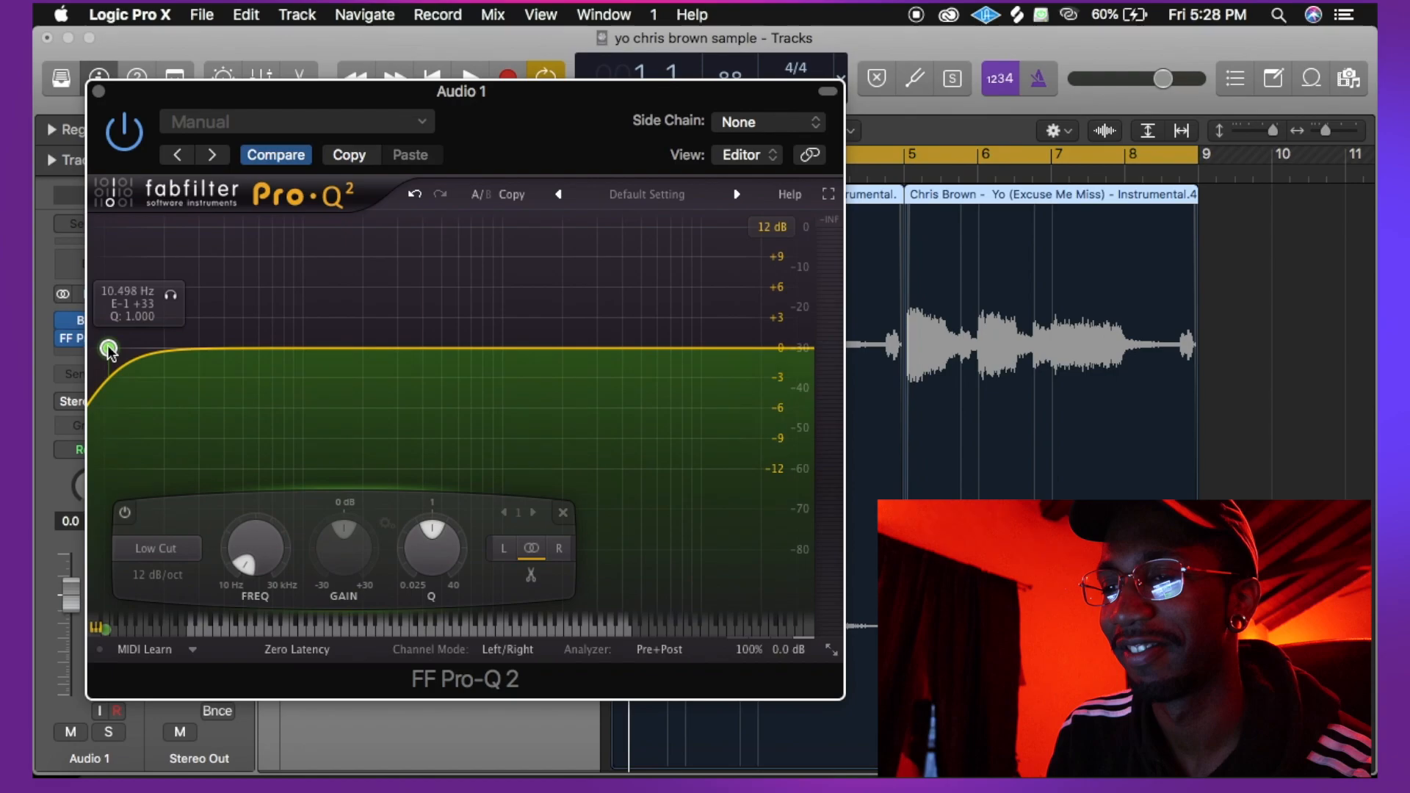
During playback, set a low cut in Pro-Q 2 at about 638 Hz with a Q of about 1.97, and close the plug-in
key("space")
left_click_drag(142, 346, 477, 296)
key("space")
key("space")
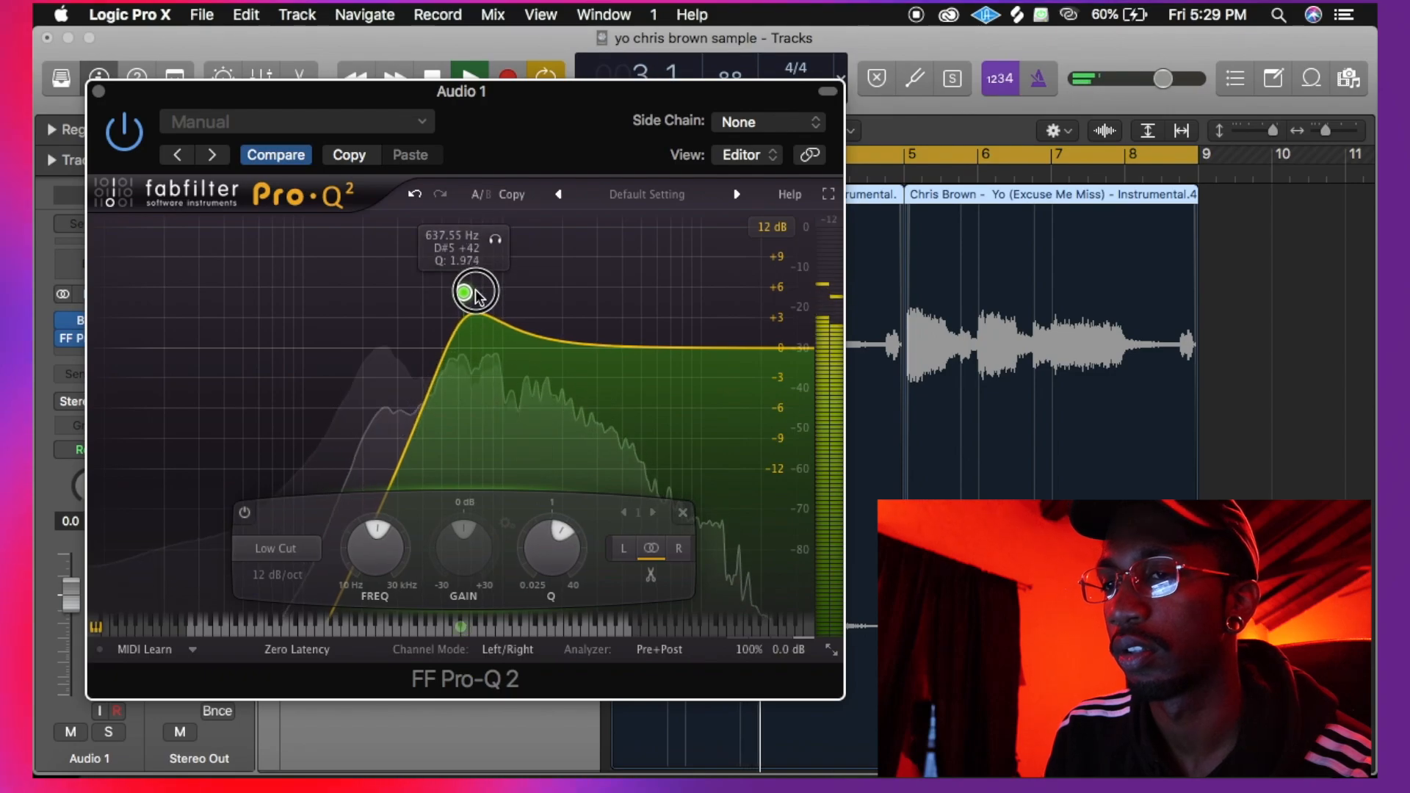
left_click(98, 91)
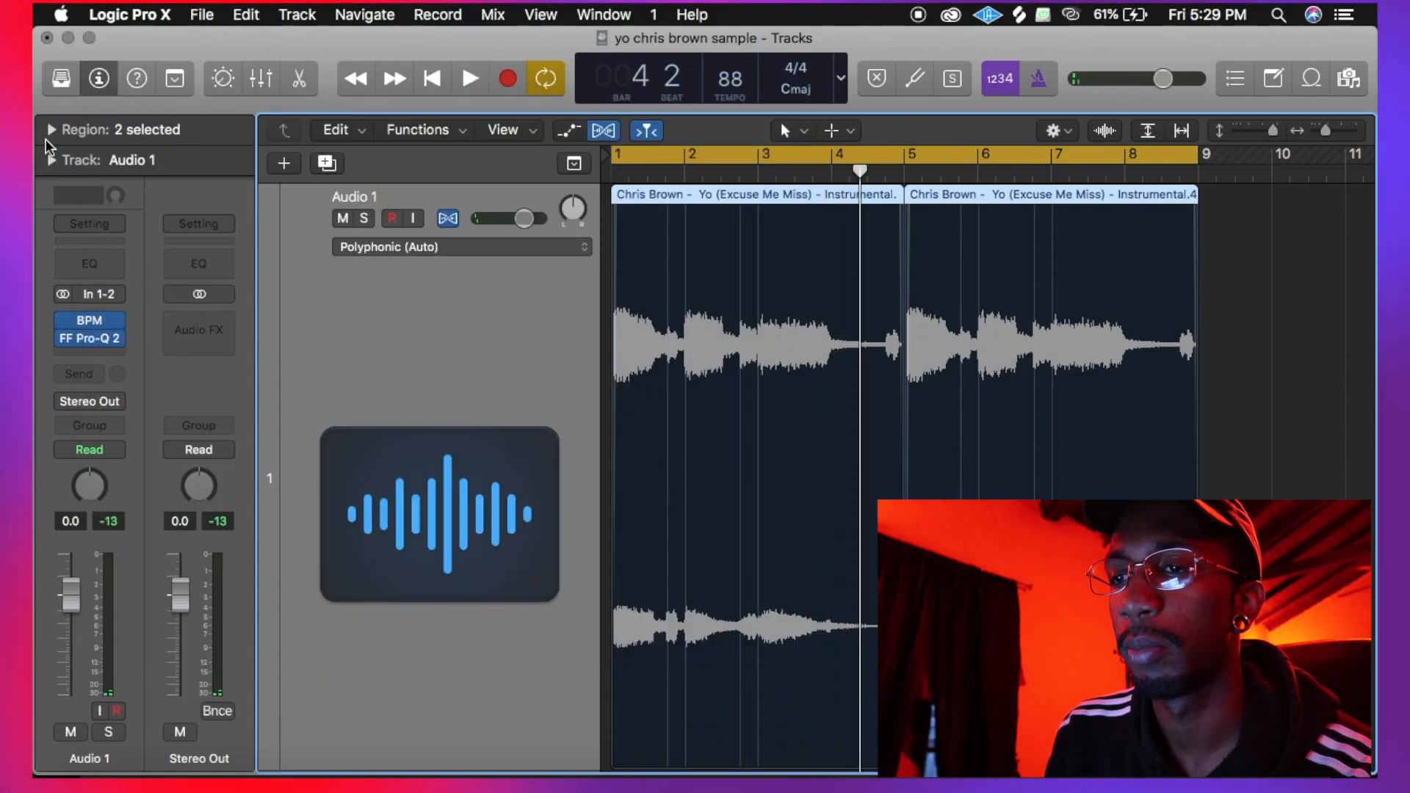
Transpose both selected sample regions by -3 and play them back
left_click(46, 138)
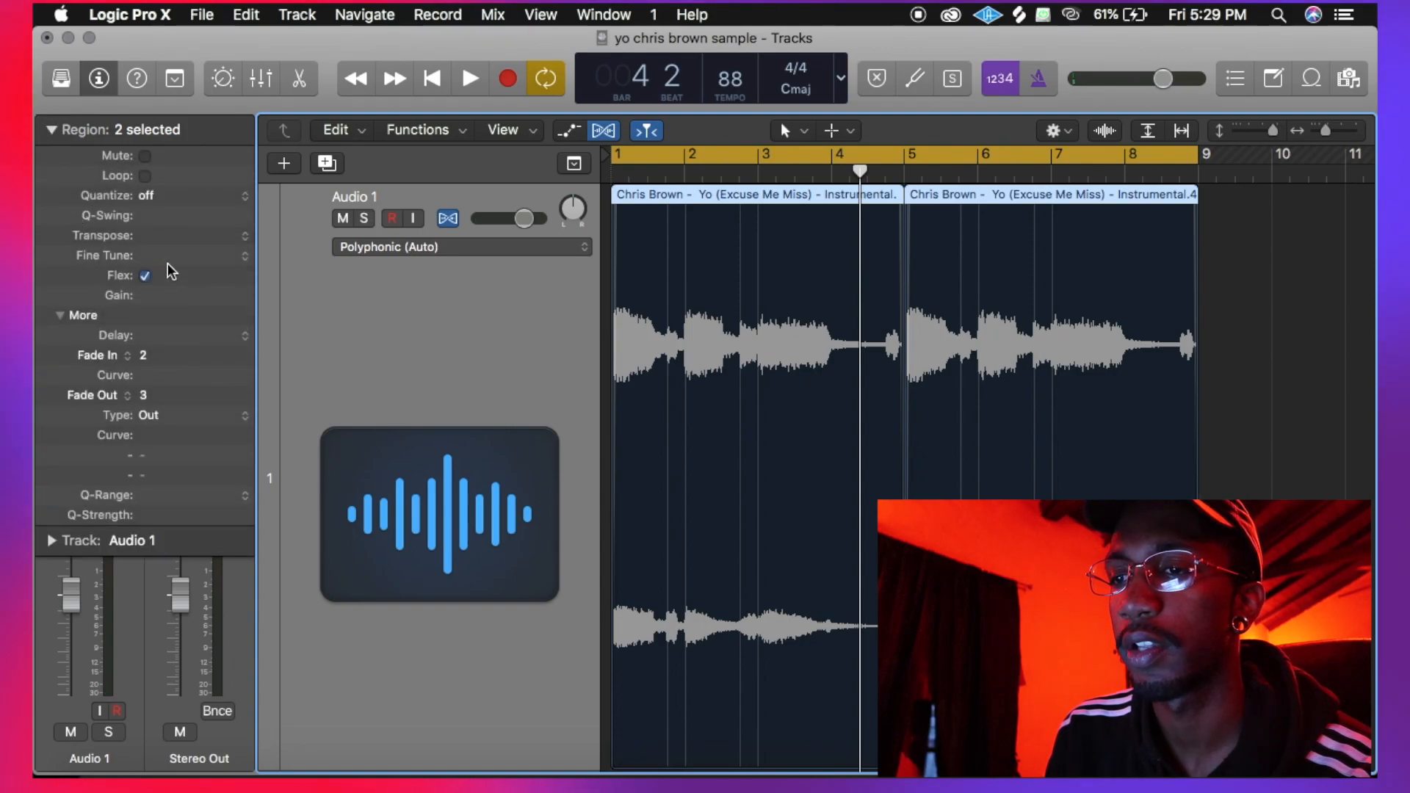
left_click_drag(173, 236, 177, 244)
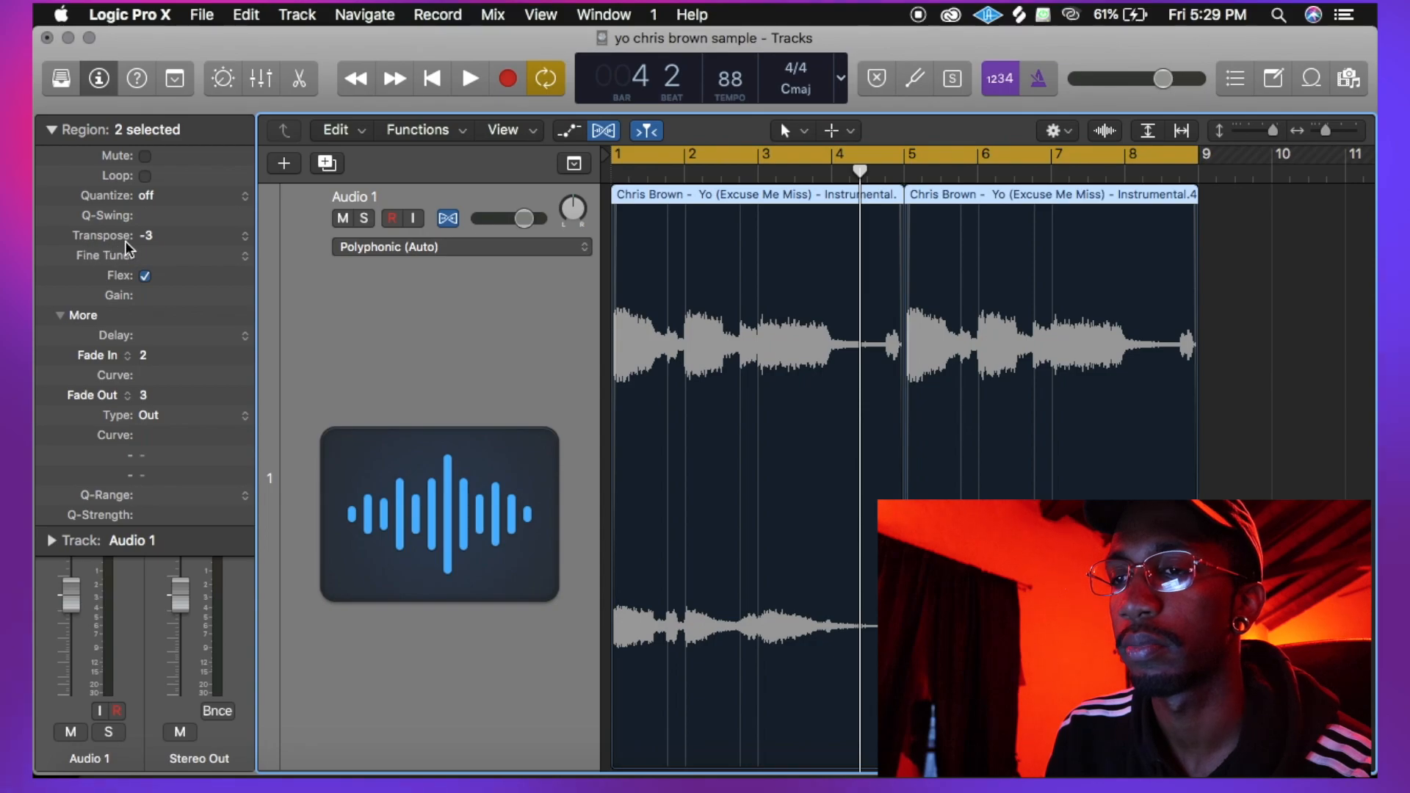
key("space")
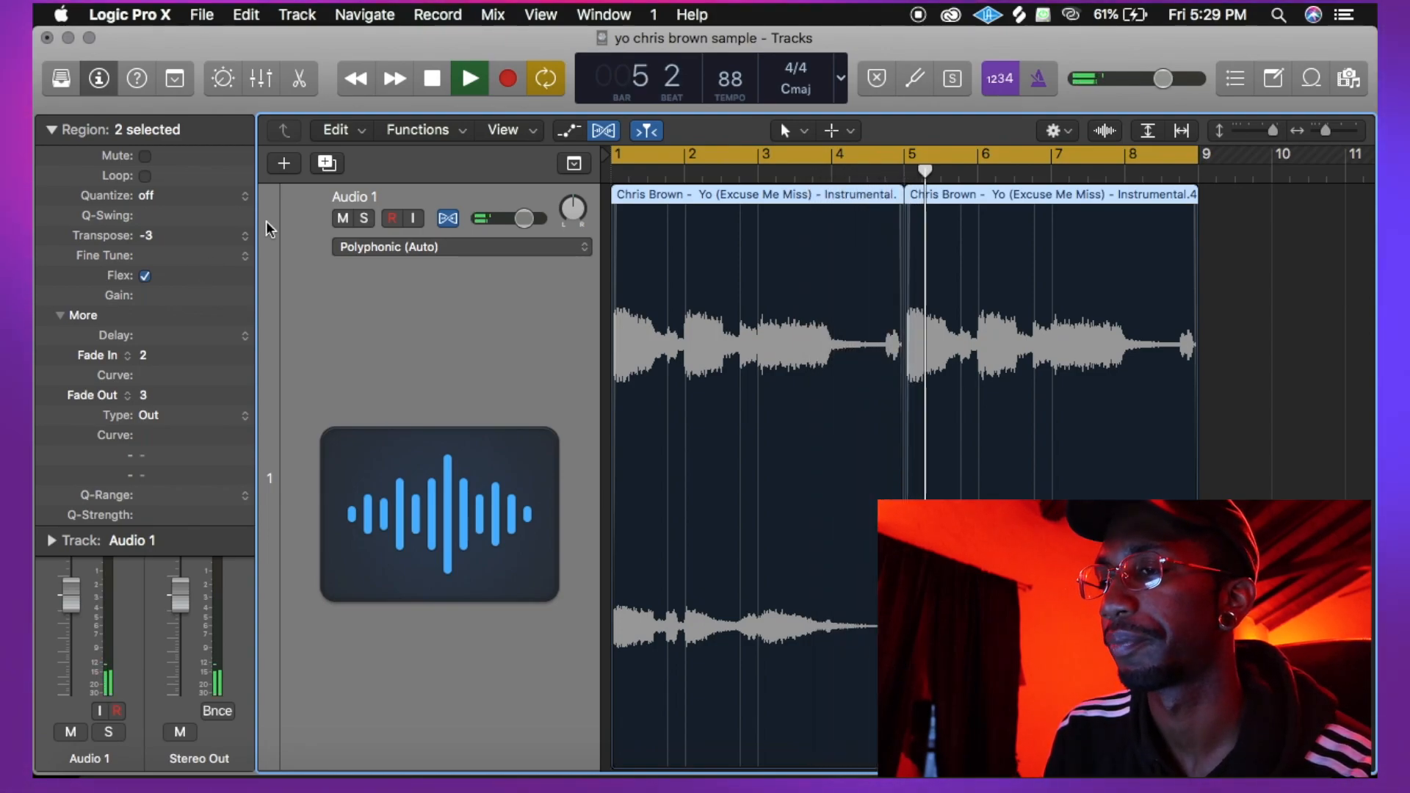
Stop playback and delete the two extra copies of the bounced sample region, starting at bars 9 and 17
key("space")
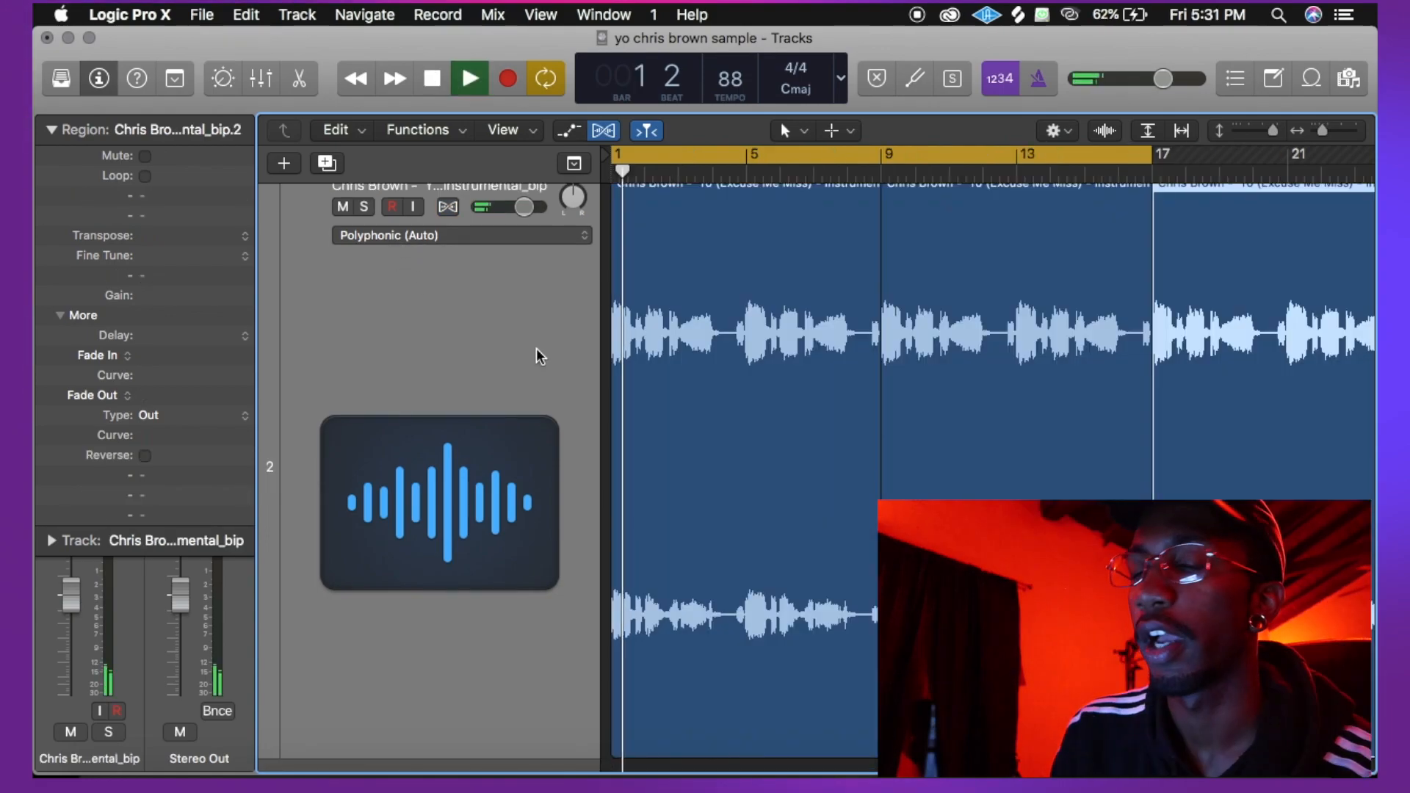
key("space")
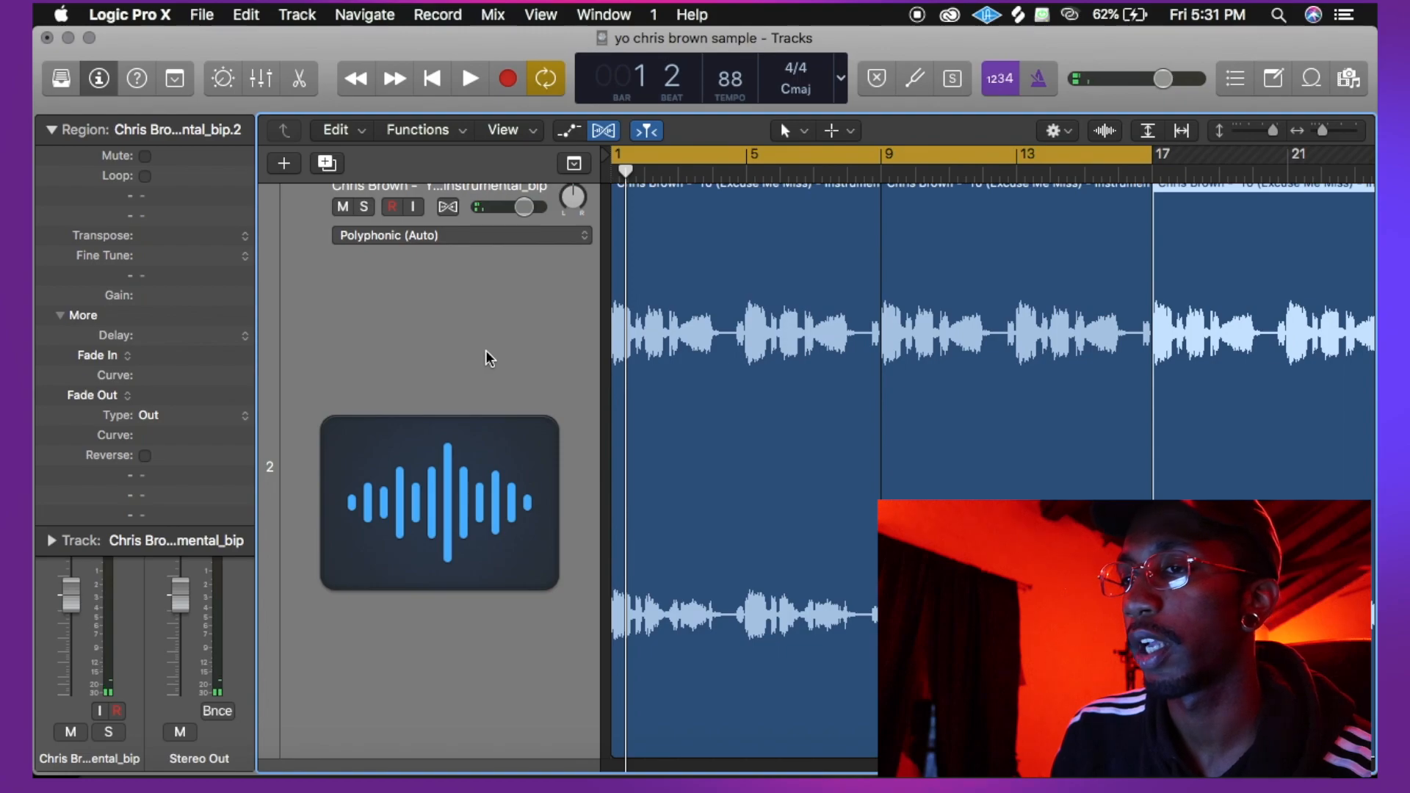
key("super+a")
scroll(561, 284, "up", 2)
scroll(716, 373, "up", 3)
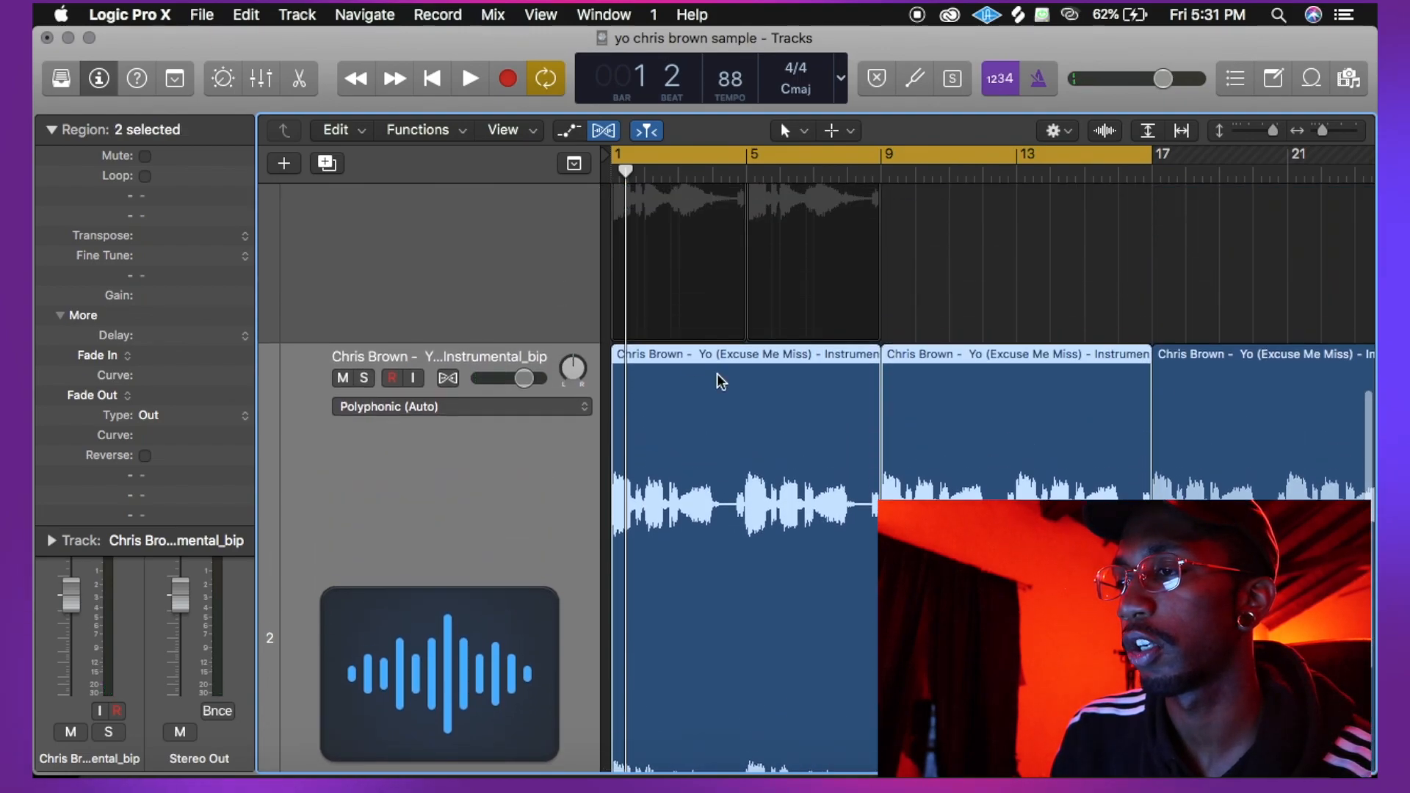
left_click(1019, 193)
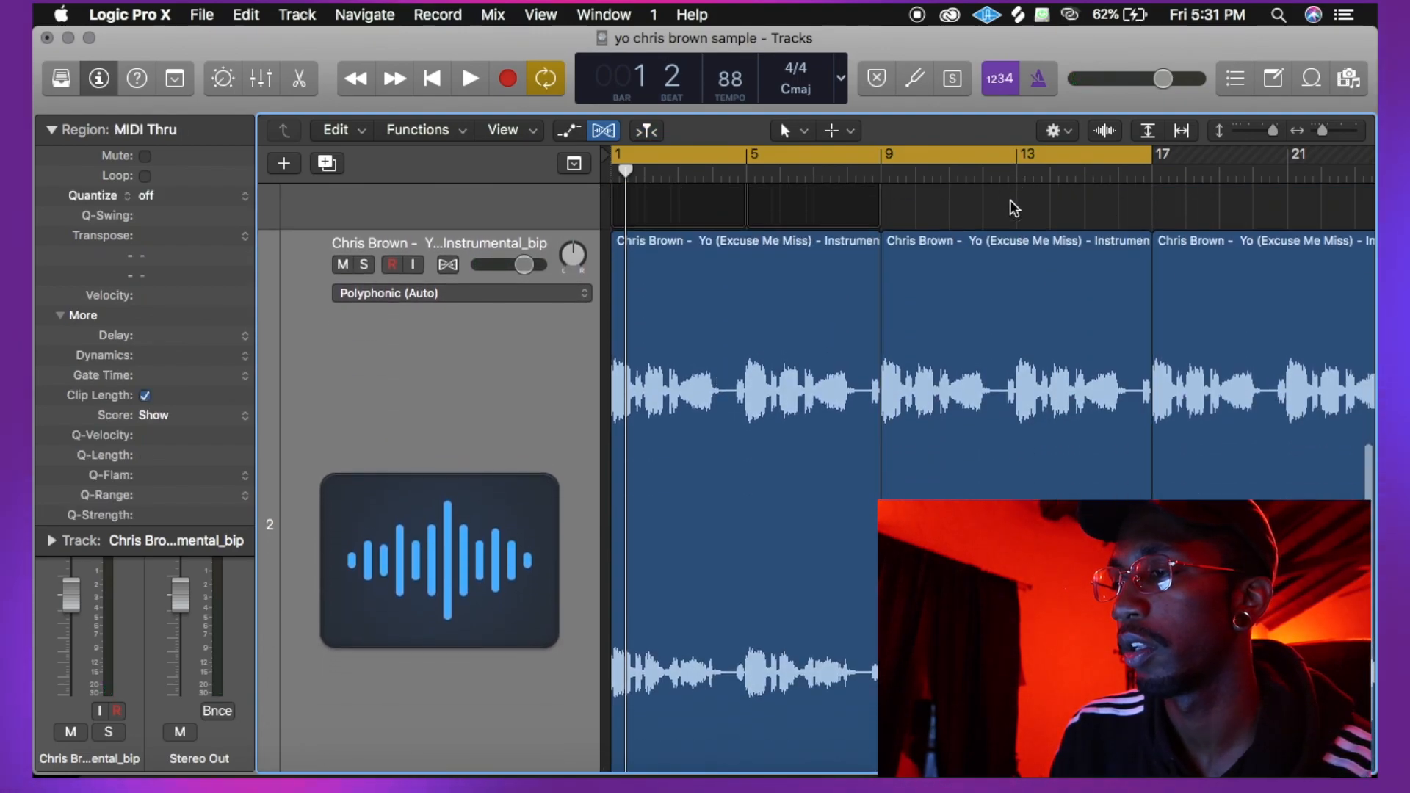
right_click(1010, 200)
right_click(922, 206)
left_click(924, 206)
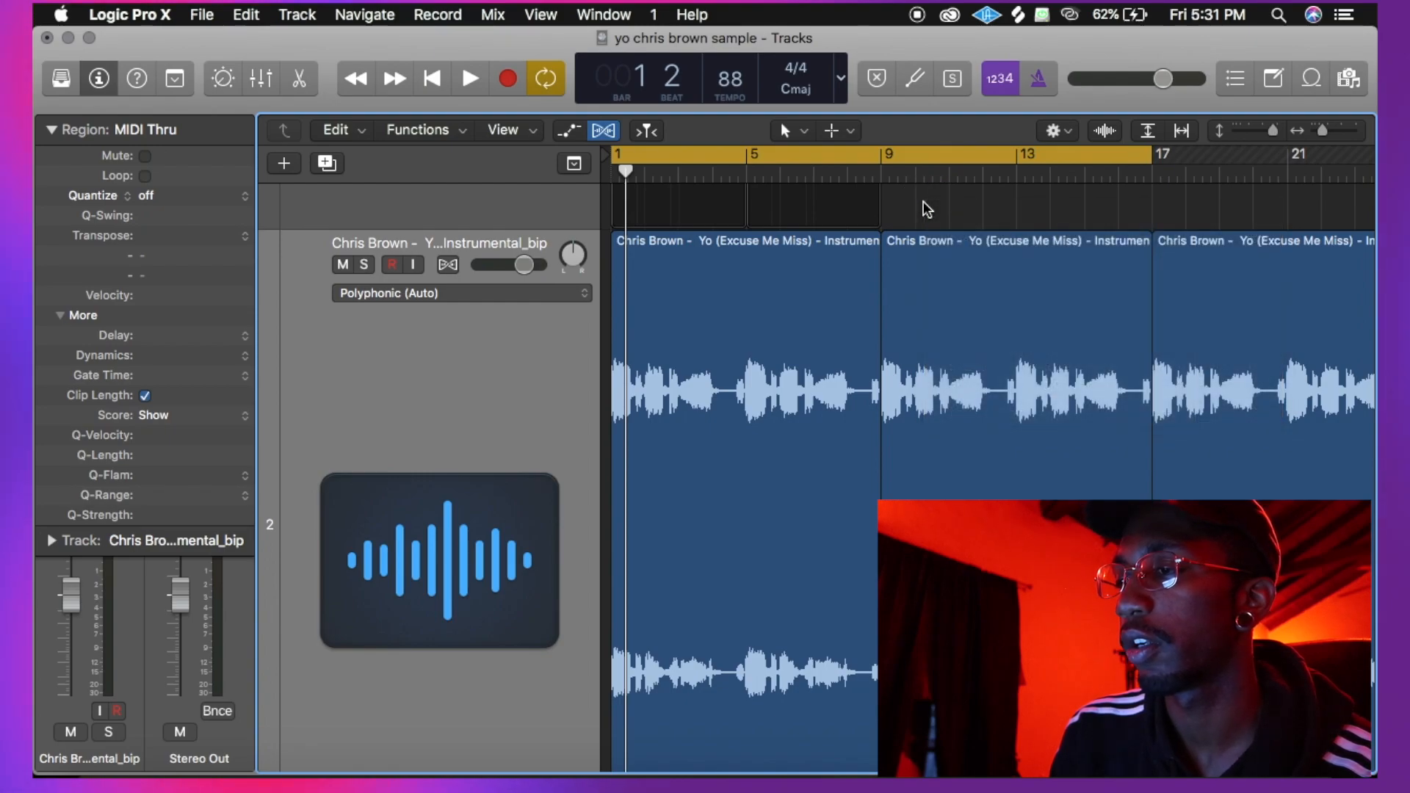
left_click_drag(924, 206, 1213, 336)
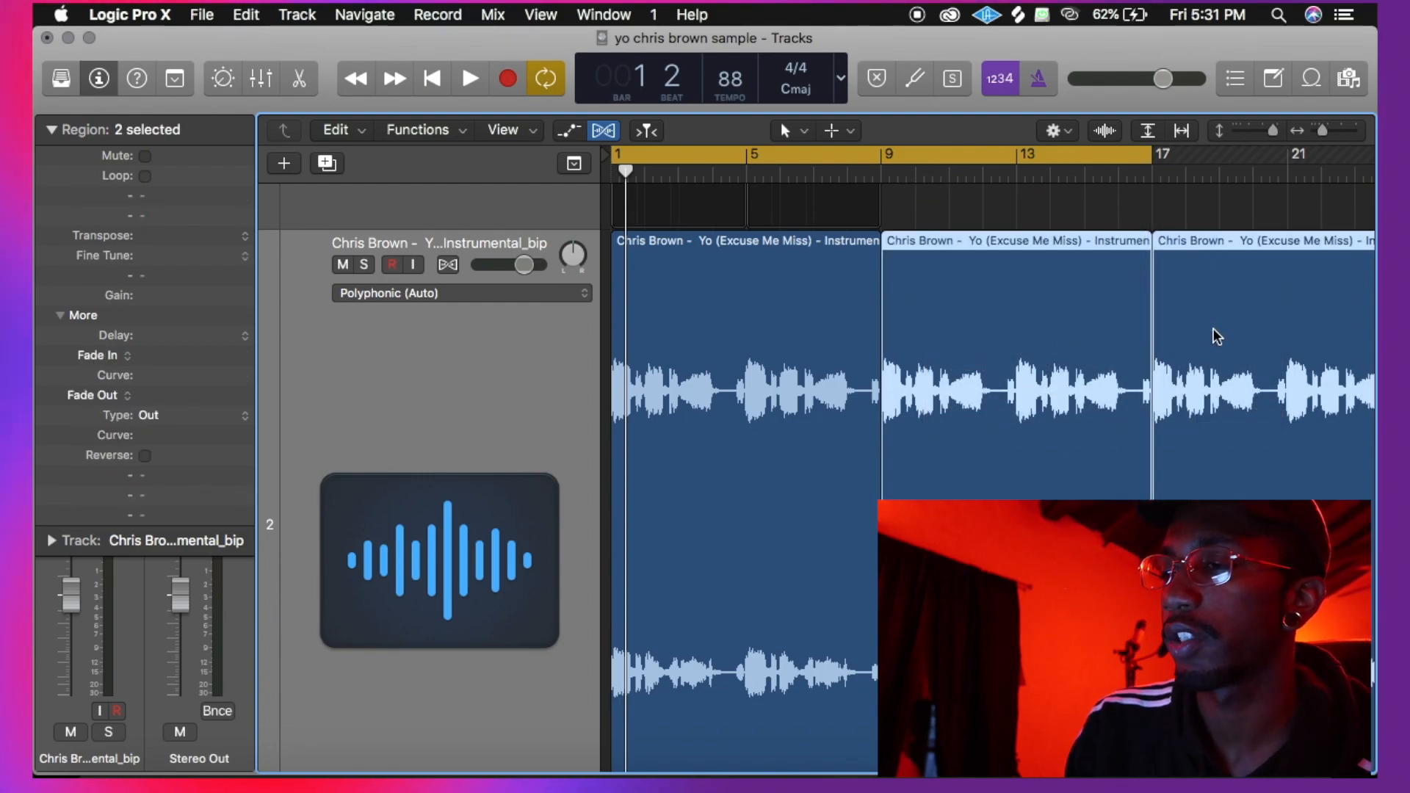
key("Delete")
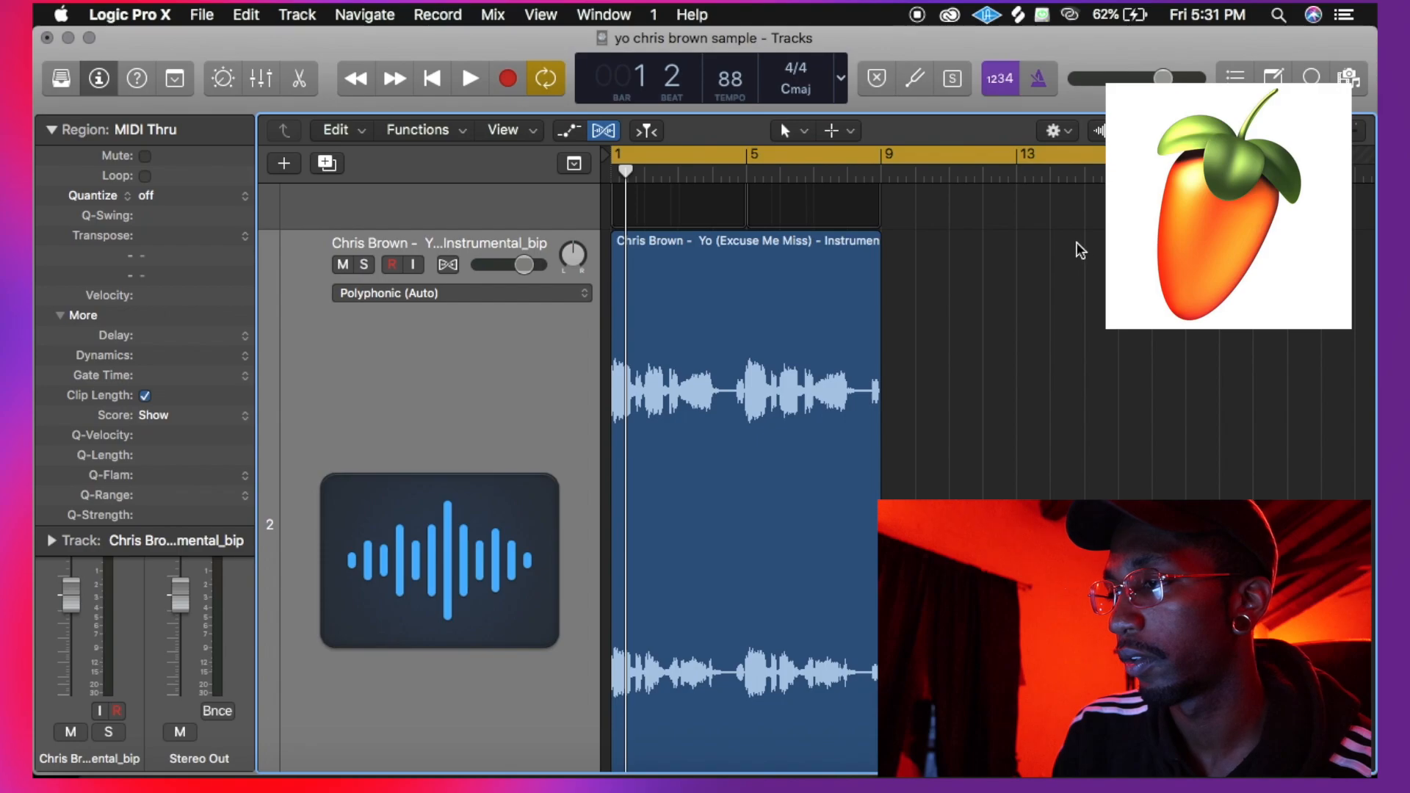
Shorten the cycle range to end at bar 9 and select the remaining bounced sample region
left_click_drag(1204, 156, 884, 183)
scroll(872, 218, "down", 3)
left_click(627, 248)
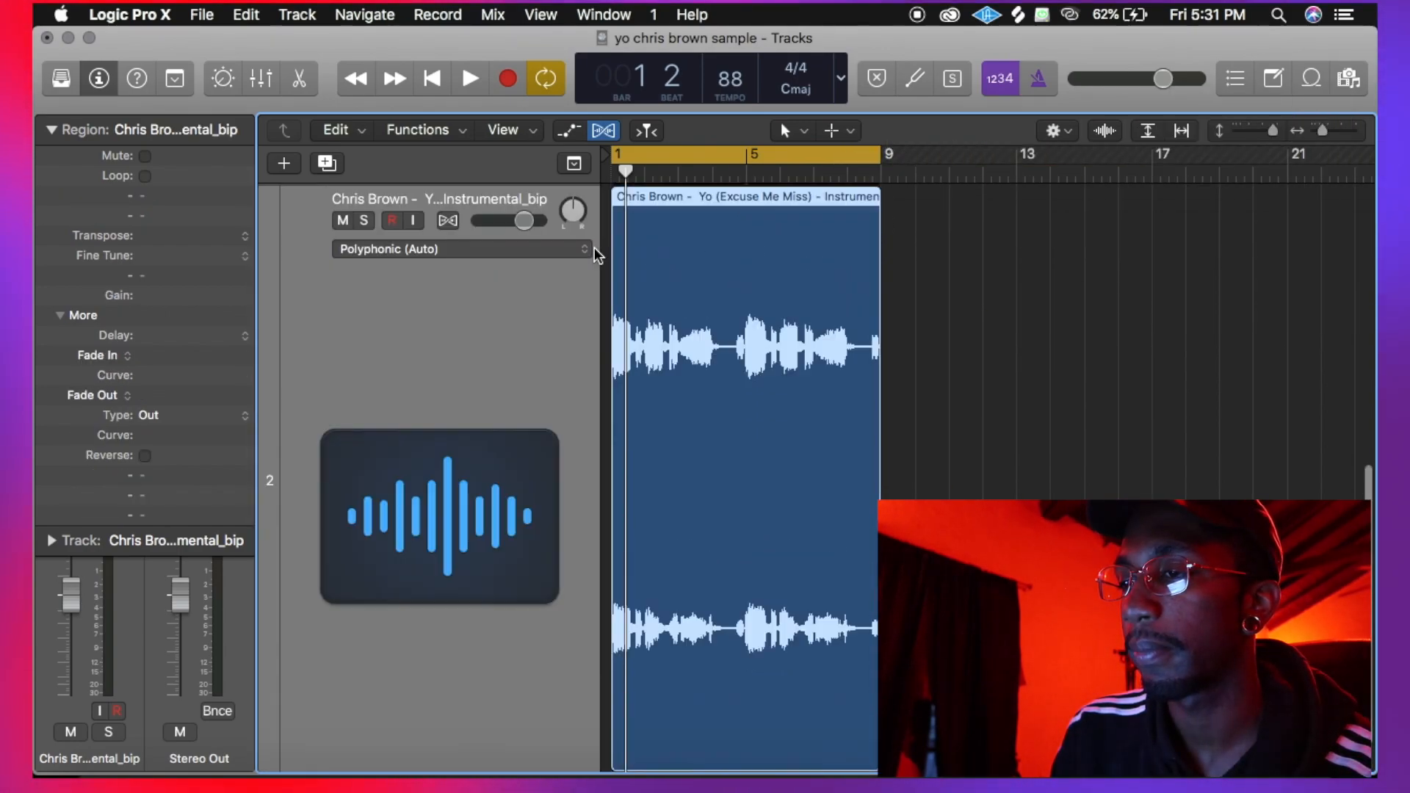
Duplicate the bounced eight-bar region directly after the original at bar 9 and set the cycle range from bar 1 to bar 17
key("super+Right")
key("super+Right")
key("super+Right")
key("super+Right")
key("super+Left")
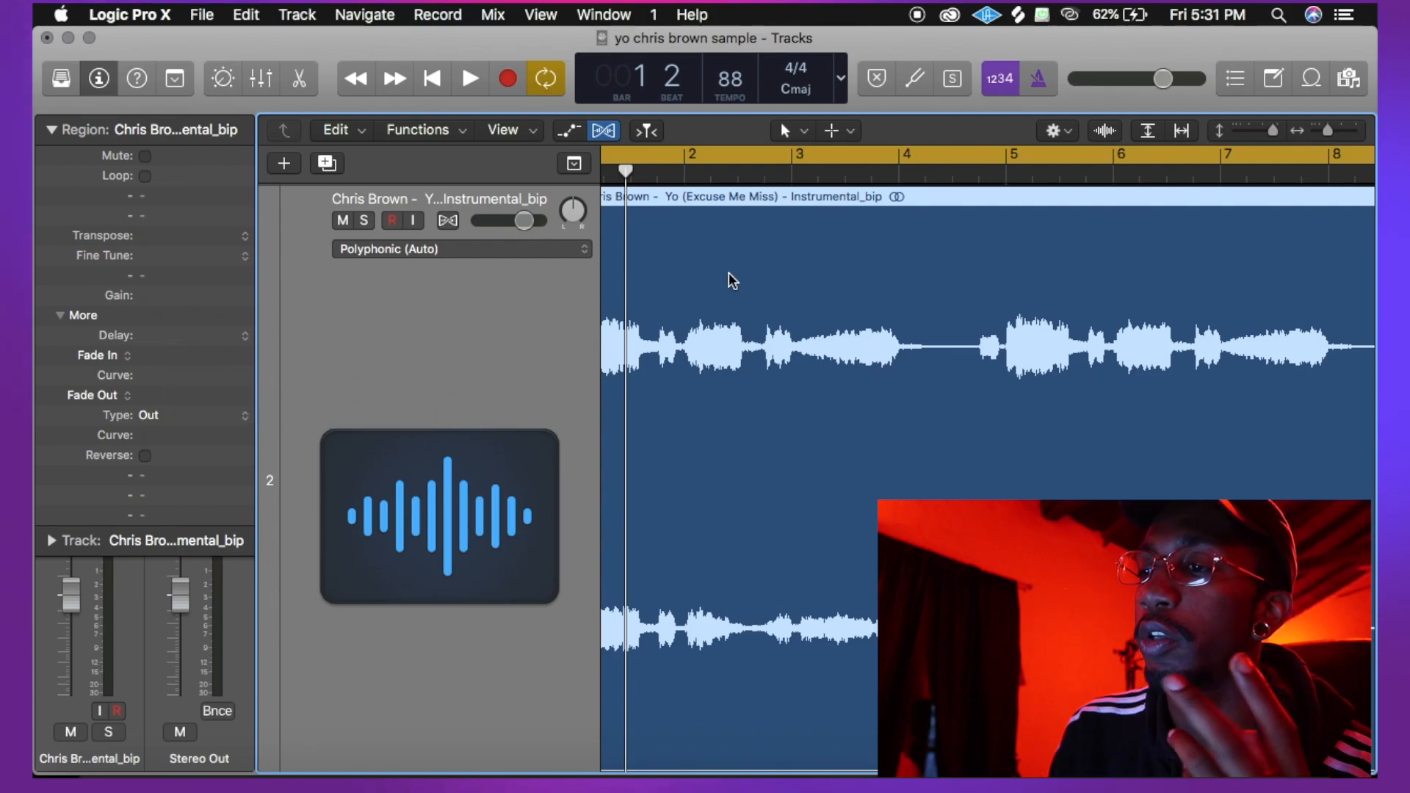
key("super+Left")
left_click_drag(703, 252, 1077, 297)
key("super+Left")
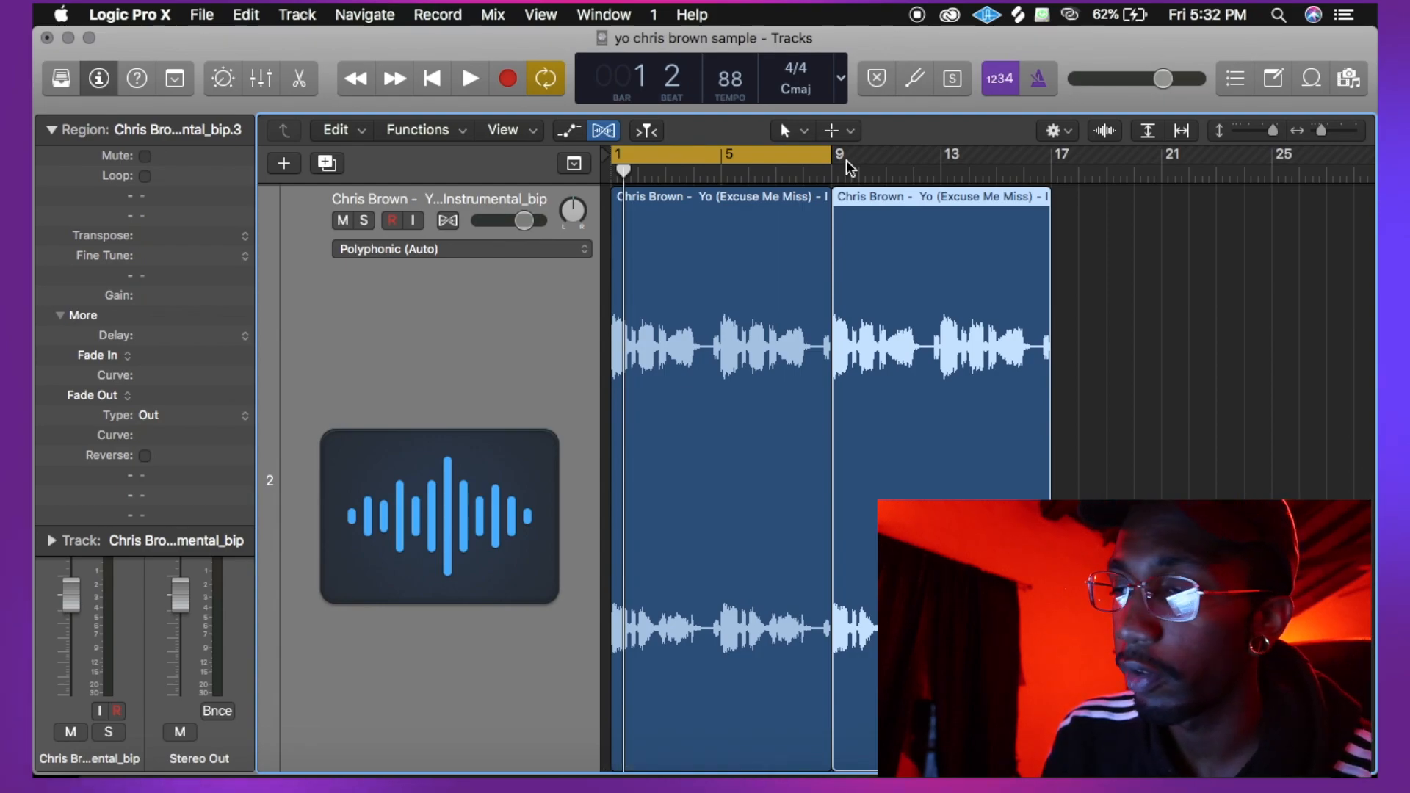
left_click_drag(1057, 166, 1050, 154)
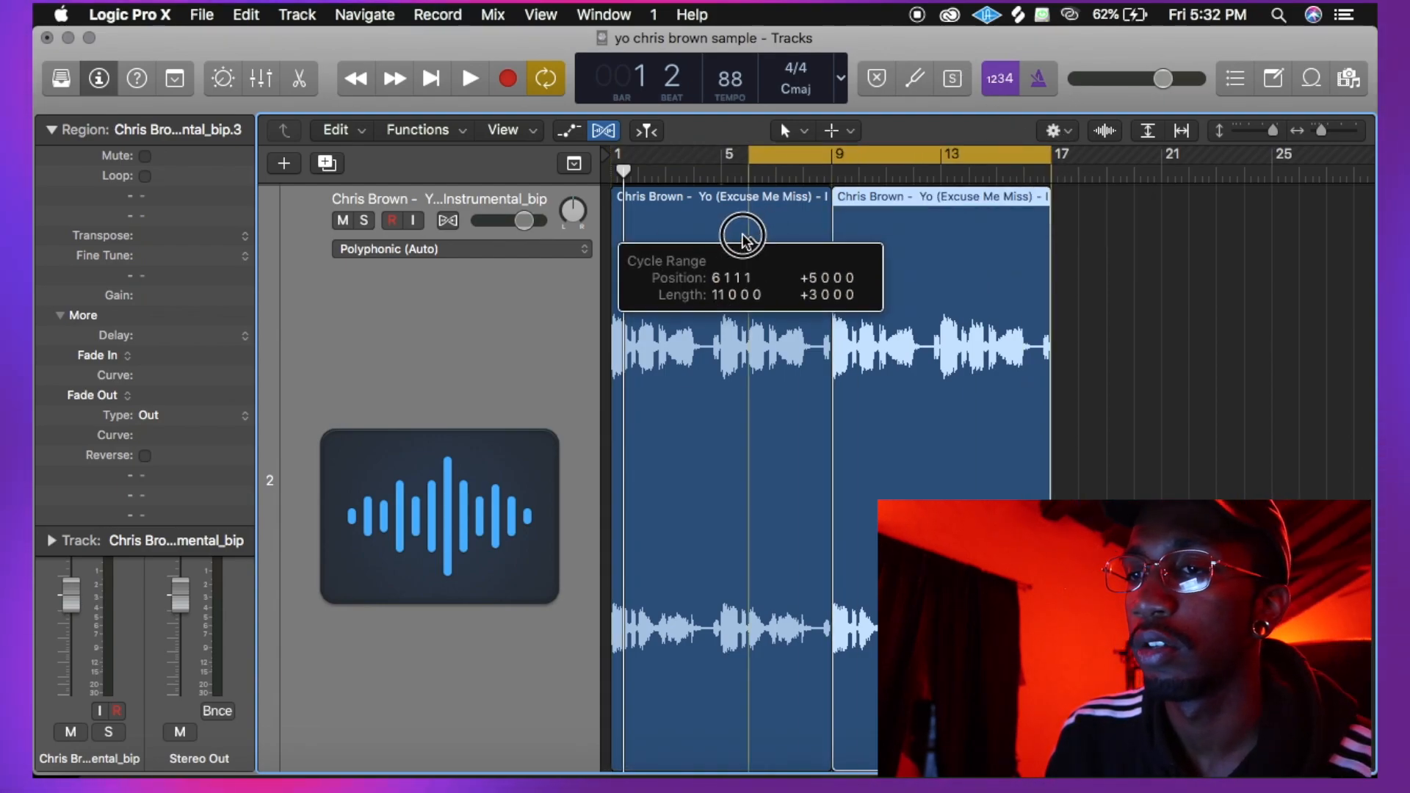
Collapse the region parameters so the bounced track's full channel strip is exposed
left_click(53, 132)
left_click(54, 127)
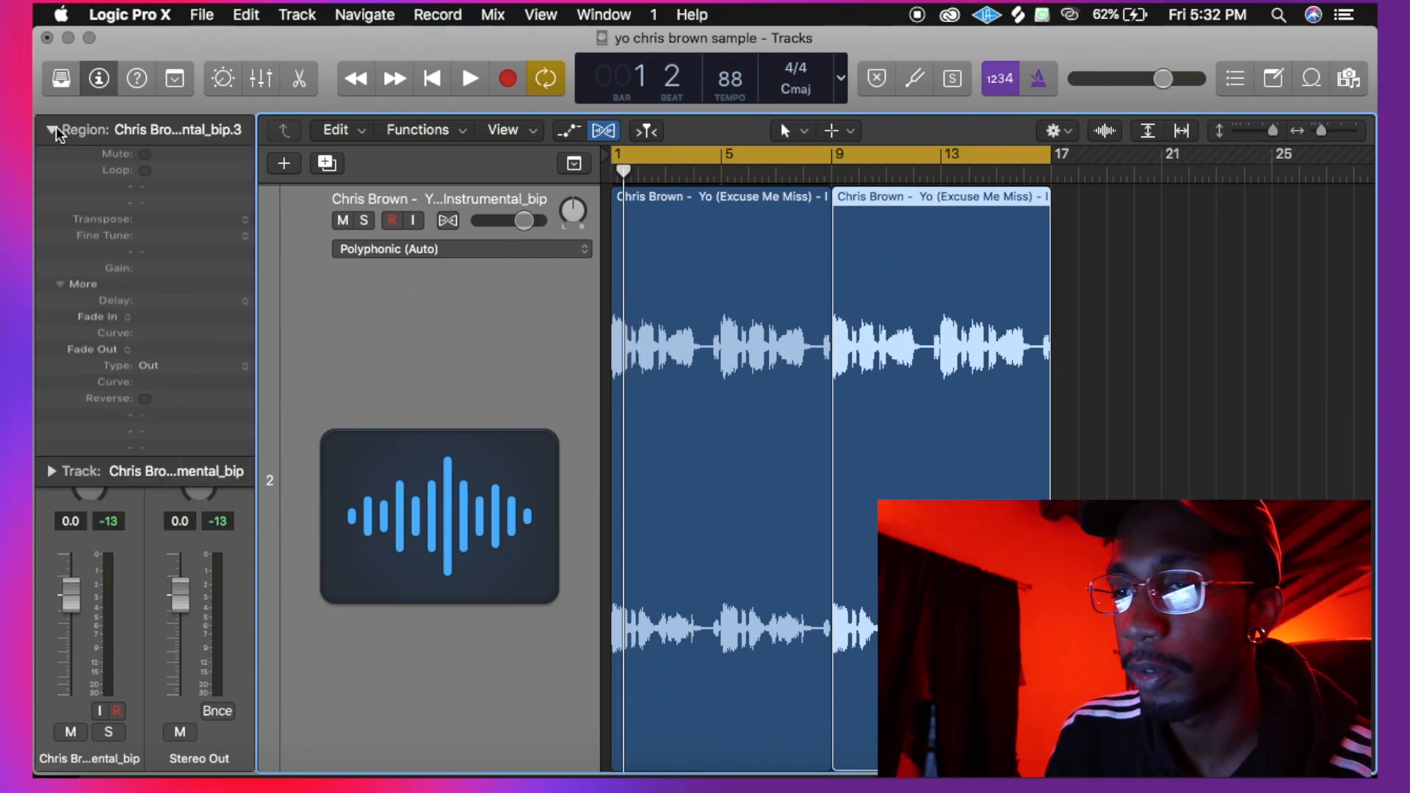
left_click(51, 132)
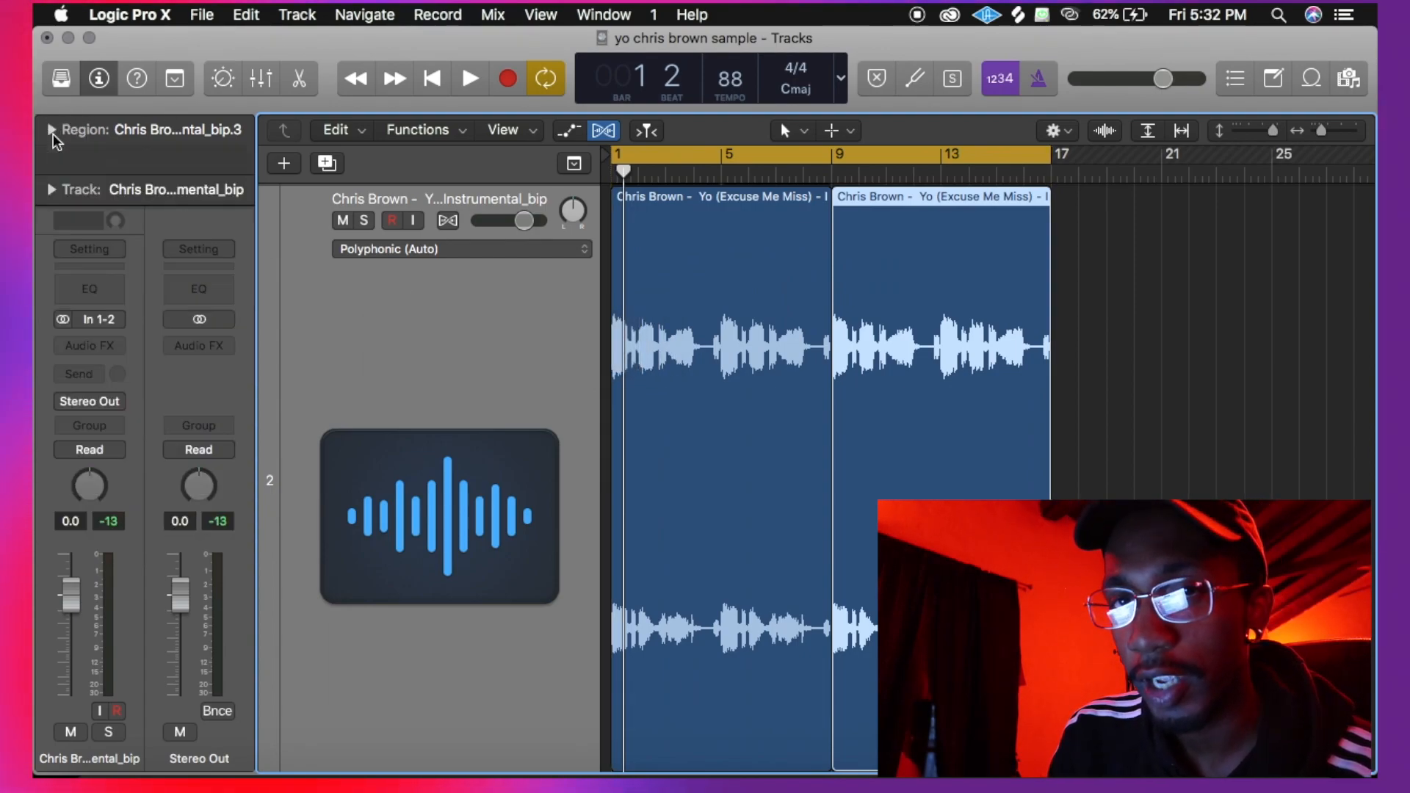